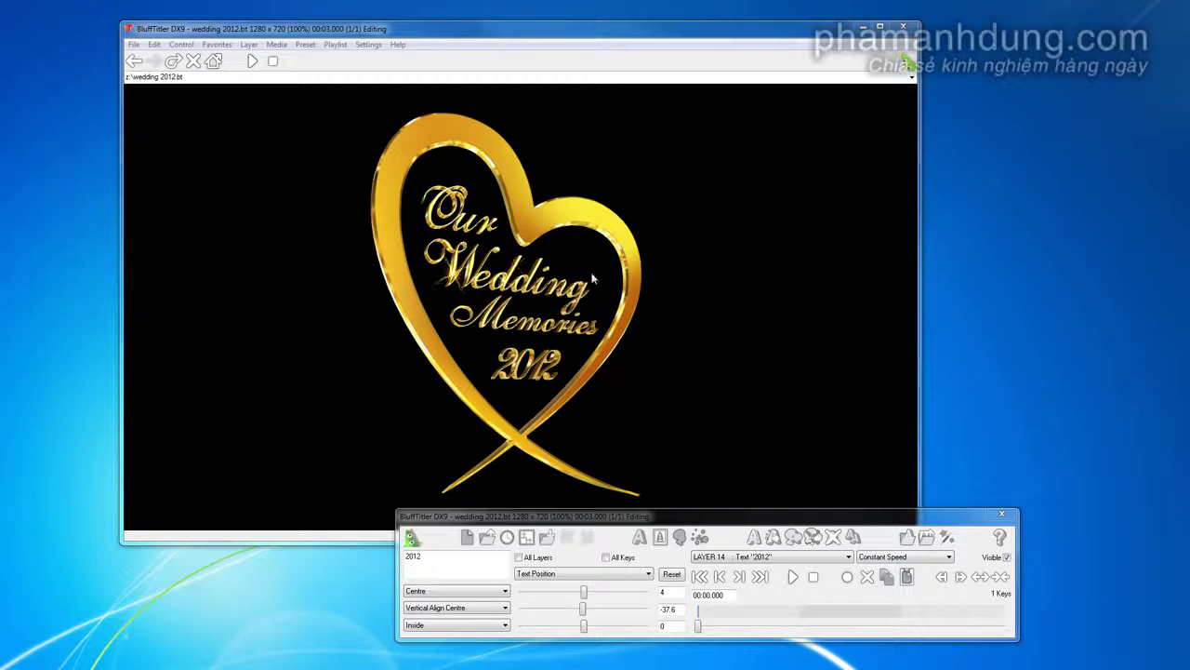
Undo the accidental 2012 text move and switch to the Camera layer's Rotation property
left_click_drag(594, 245, 397, 273)
key("ctrl+z")
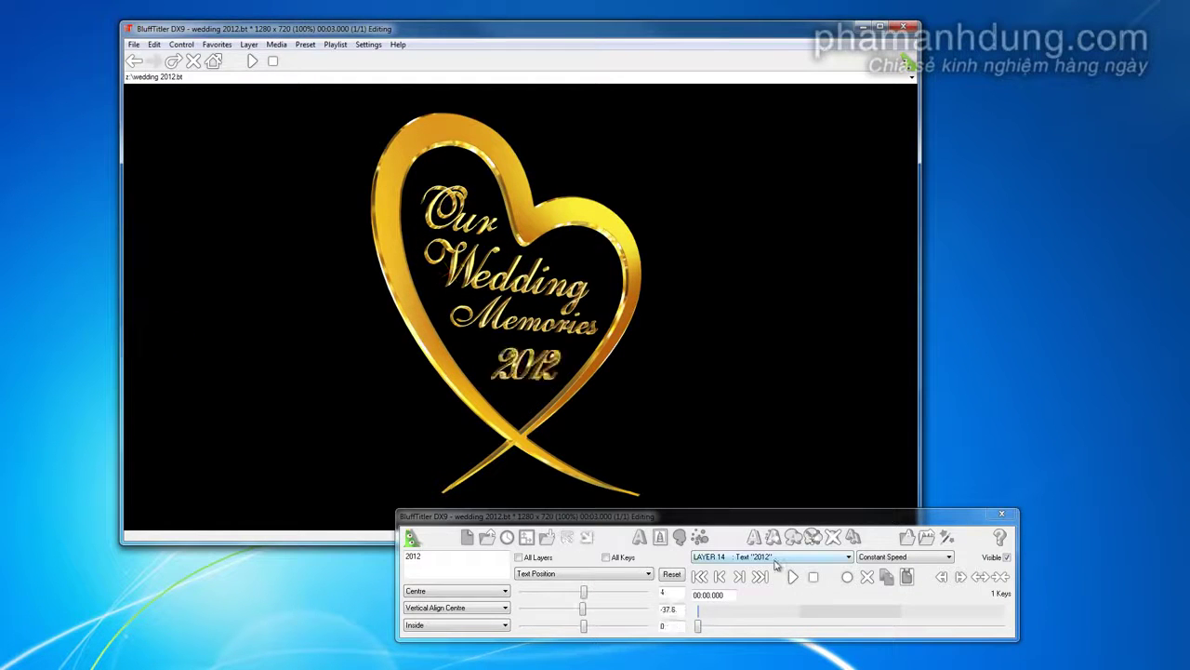
left_click(771, 556)
left_click(734, 432)
left_click(558, 573)
left_click(537, 593)
Drag the camera rotation to turn the heart in 3D to 29.952 and -12.672
mouse_move(412, 341)
left_mouse_down()
mouse_move(545, 437)
mouse_move(336, 191)
left_mouse_up()
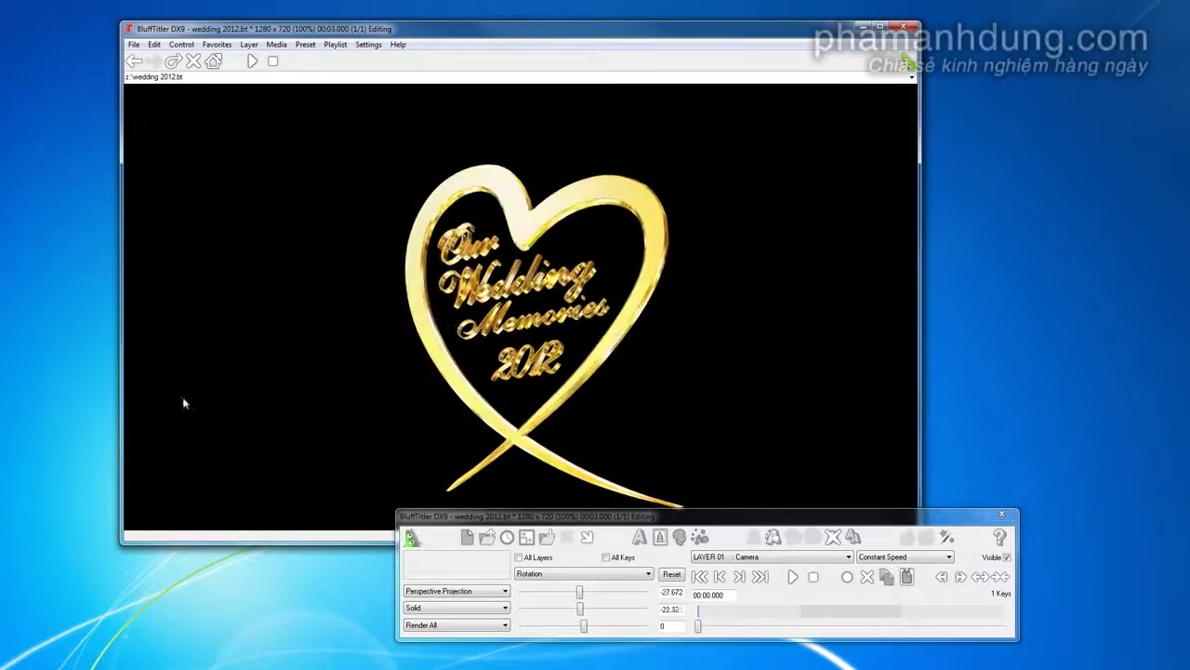
mouse_move(336, 190)
left_mouse_down()
mouse_move(536, 219)
mouse_move(500, 367)
mouse_move(735, 242)
left_mouse_up()
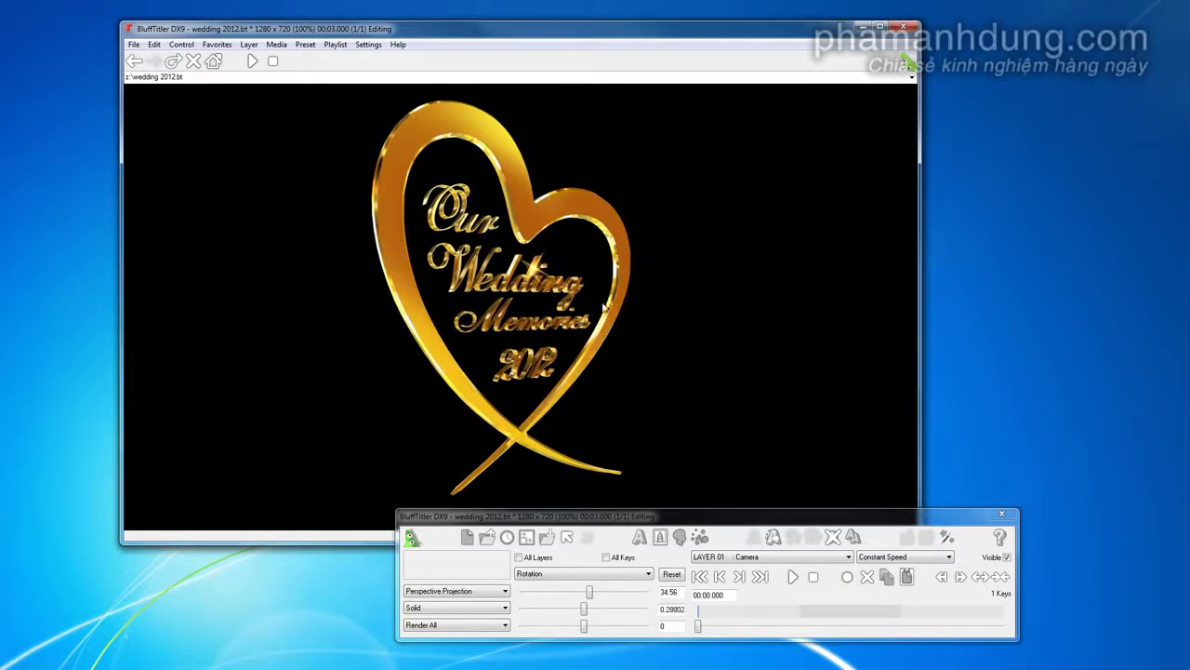
mouse_move(498, 265)
left_mouse_down()
mouse_move(493, 380)
mouse_move(714, 192)
mouse_move(452, 345)
mouse_move(661, 292)
mouse_move(438, 310)
mouse_move(387, 338)
mouse_move(549, 412)
mouse_move(765, 266)
mouse_move(762, 213)
mouse_move(350, 348)
mouse_move(403, 406)
mouse_move(609, 353)
mouse_move(384, 285)
mouse_move(566, 343)
left_mouse_up()
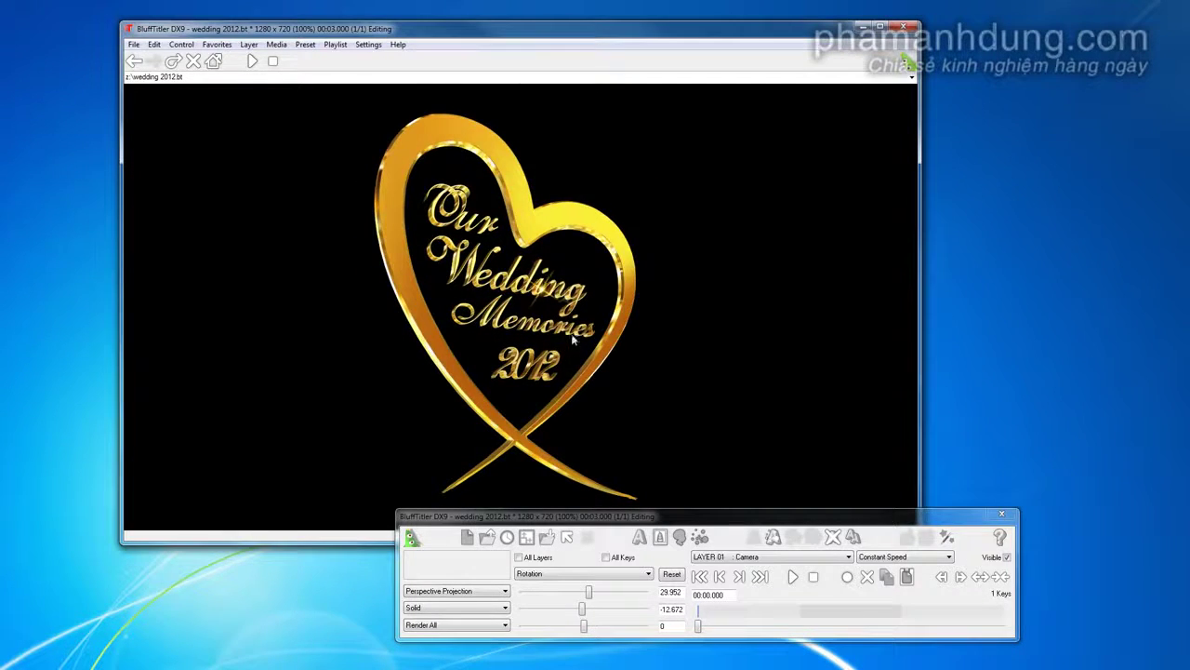
Start a new untitled show, discarding changes to the wedding show
left_click(135, 45)
left_click(160, 59)
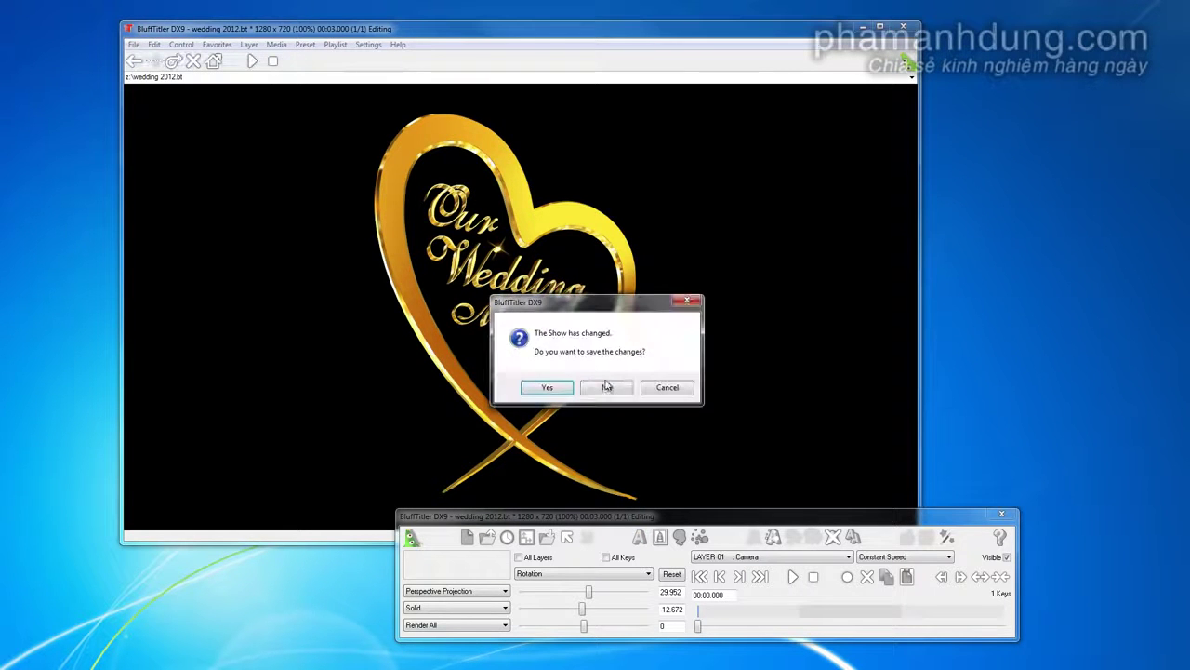
left_click(606, 387)
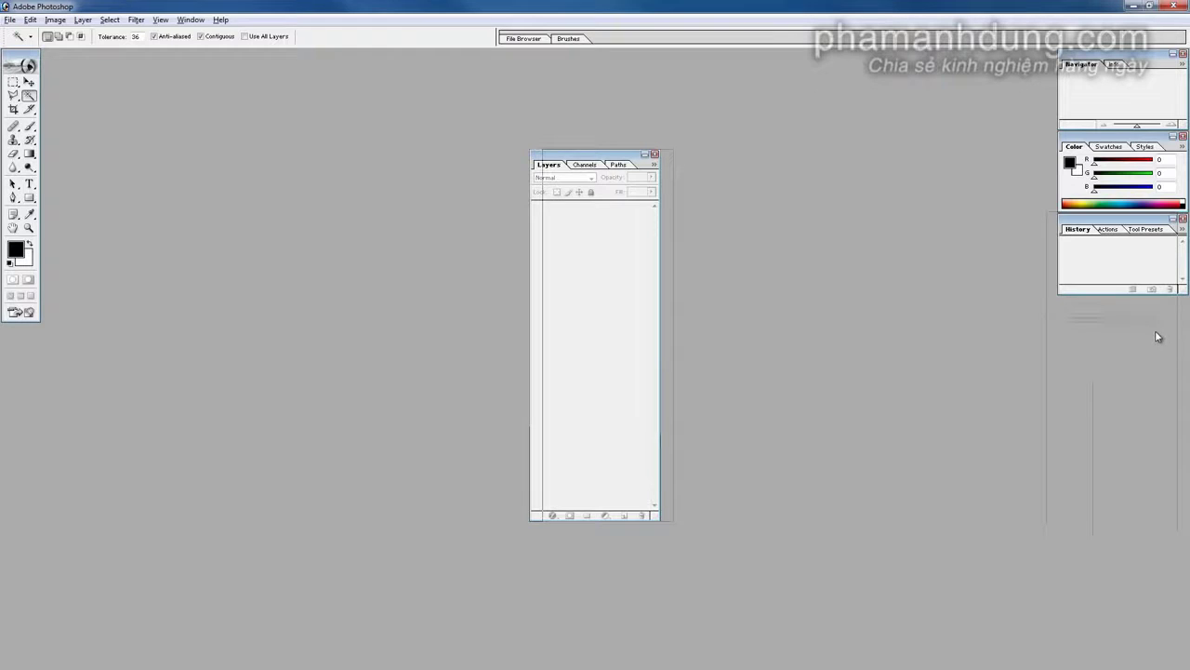
Open the leaf-and-heart logo JPG from the agp training (Z:) network drive
double_click(614, 202)
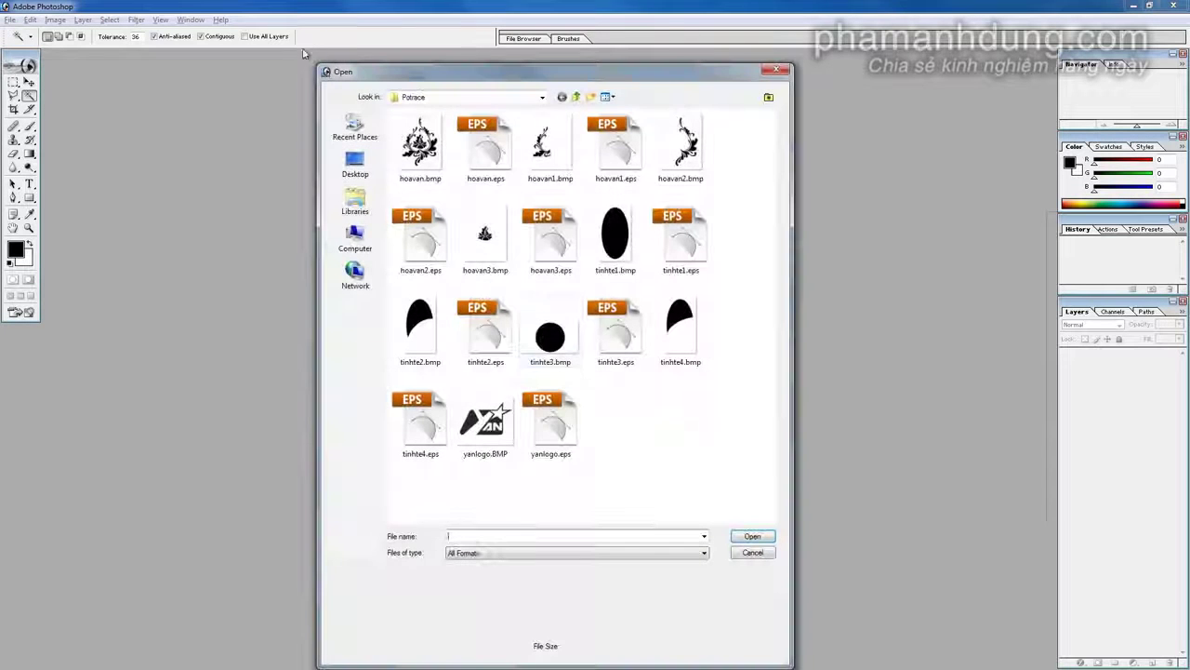
left_click(353, 236)
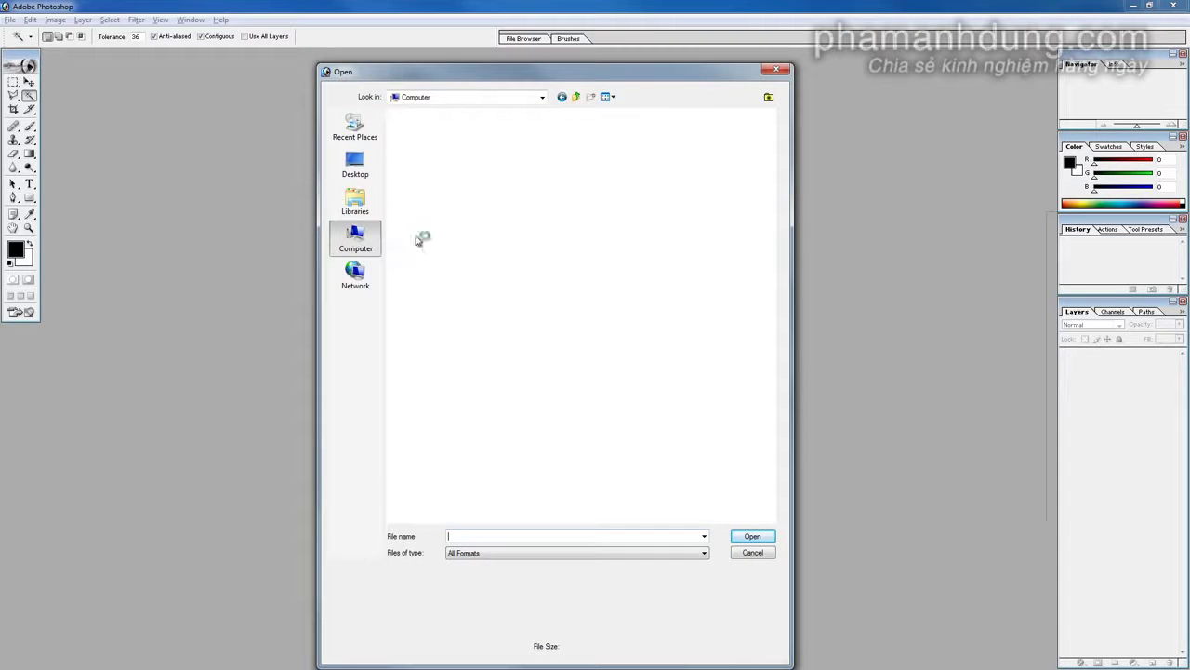
double_click(452, 266)
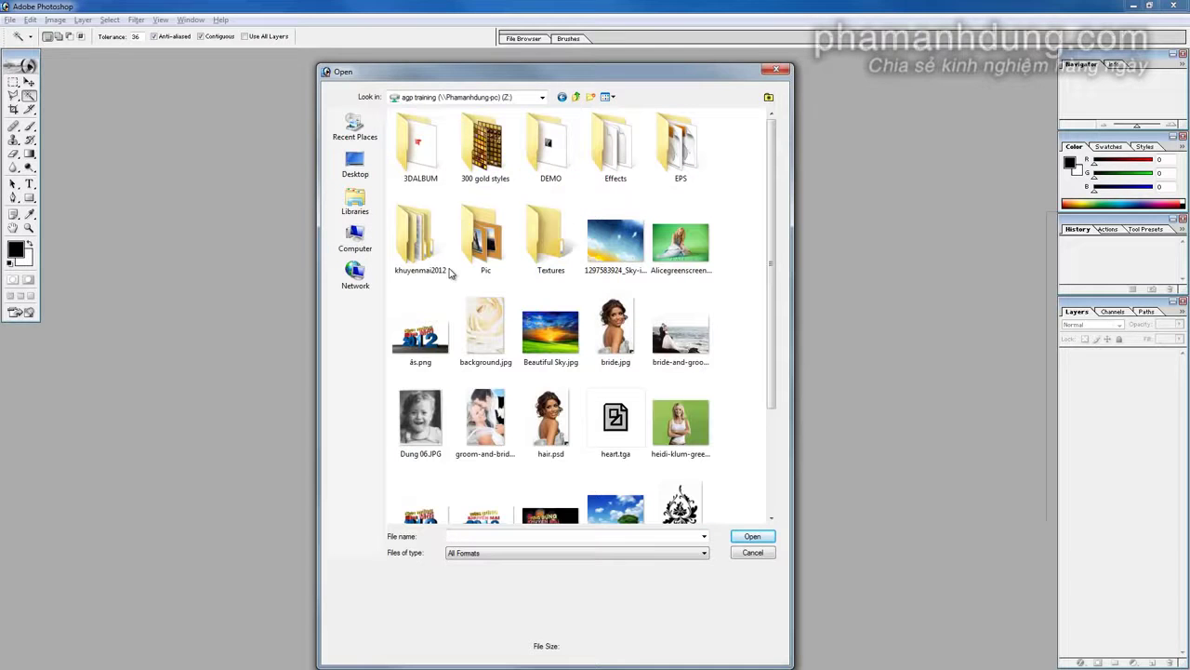
key("BackSpace")
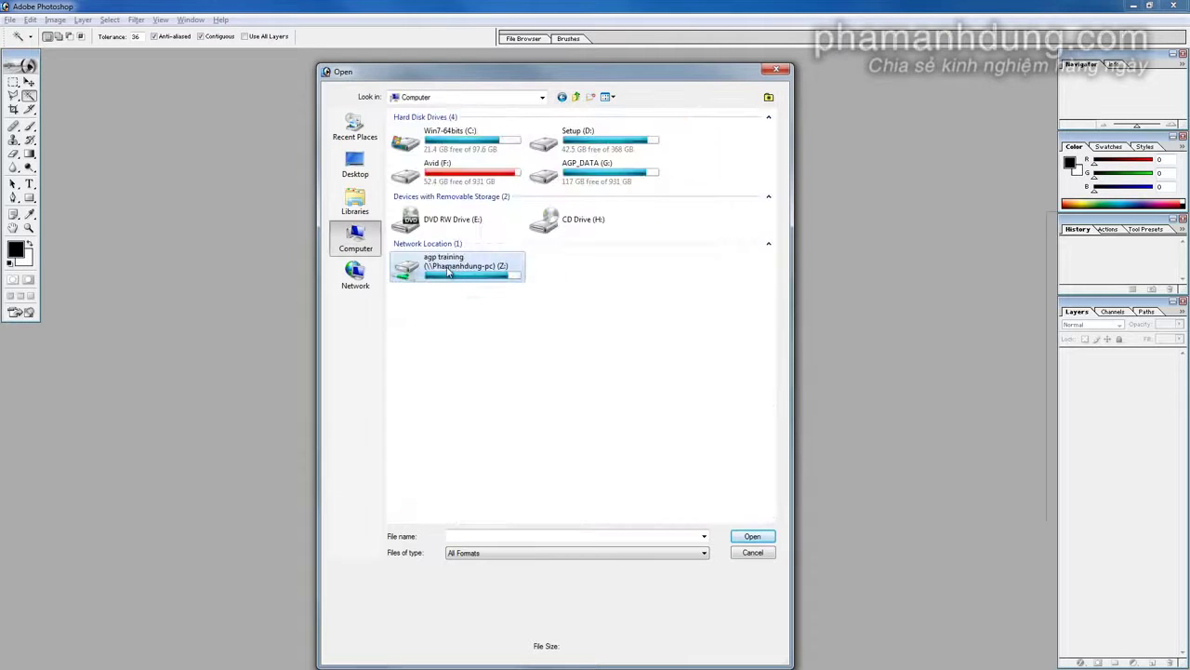
double_click(454, 268)
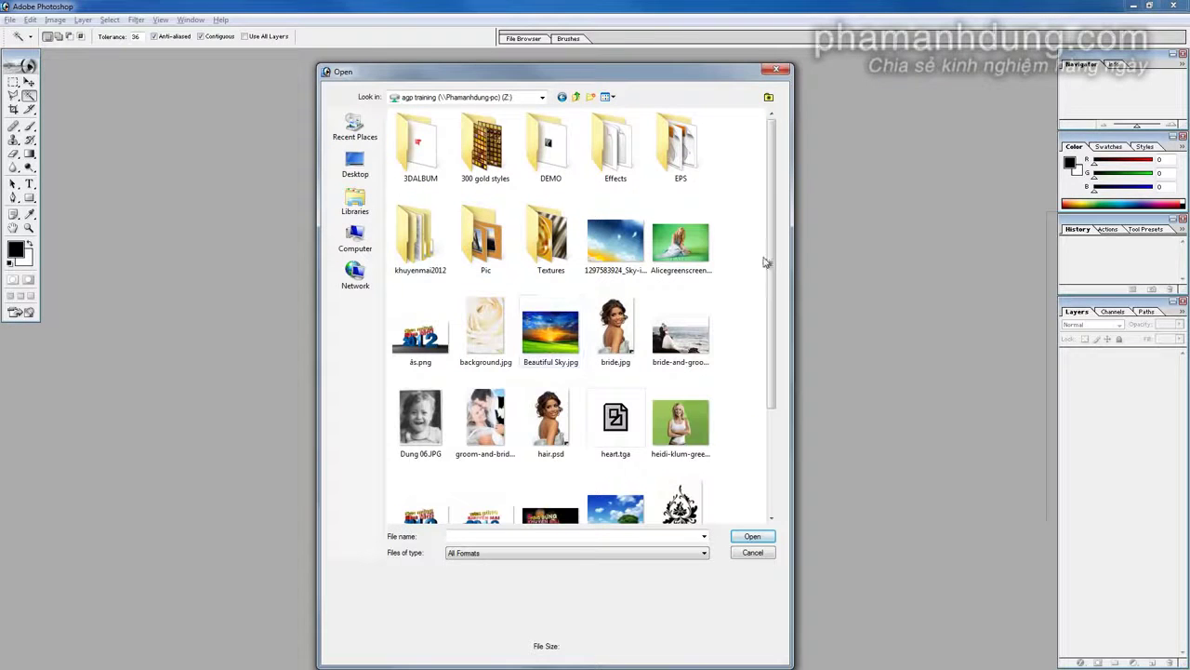
left_click_drag(767, 257, 771, 354)
double_click(410, 451)
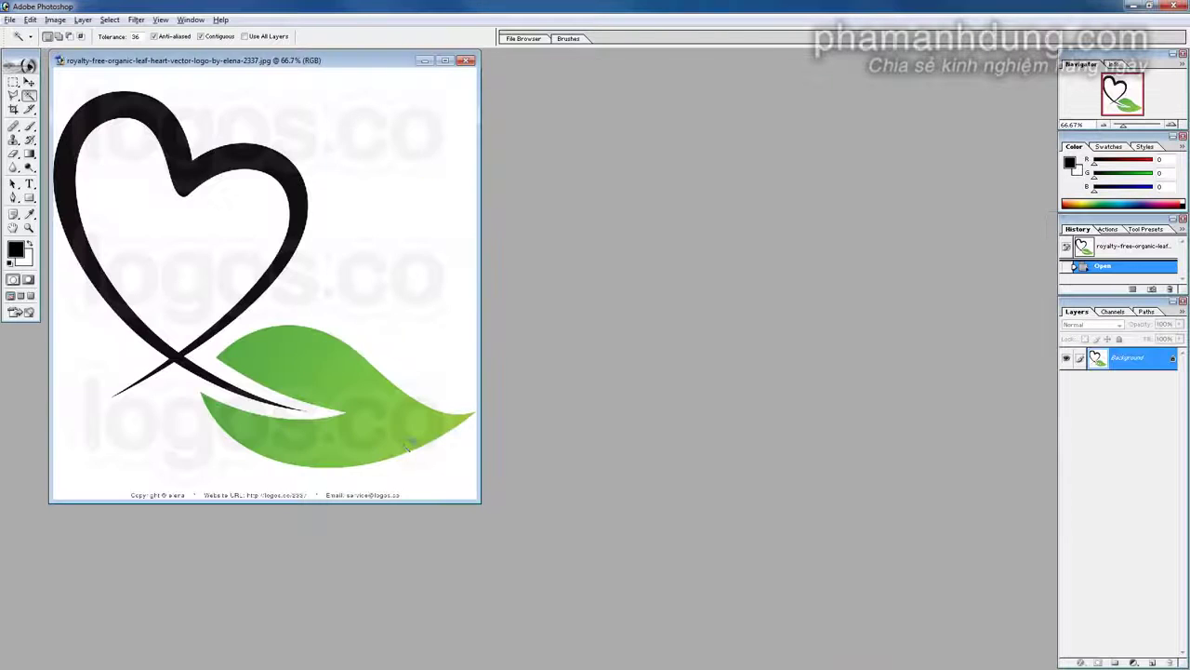
Center the logo window and select the black heart stroke with the Magic Wand
left_click_drag(293, 63, 534, 106)
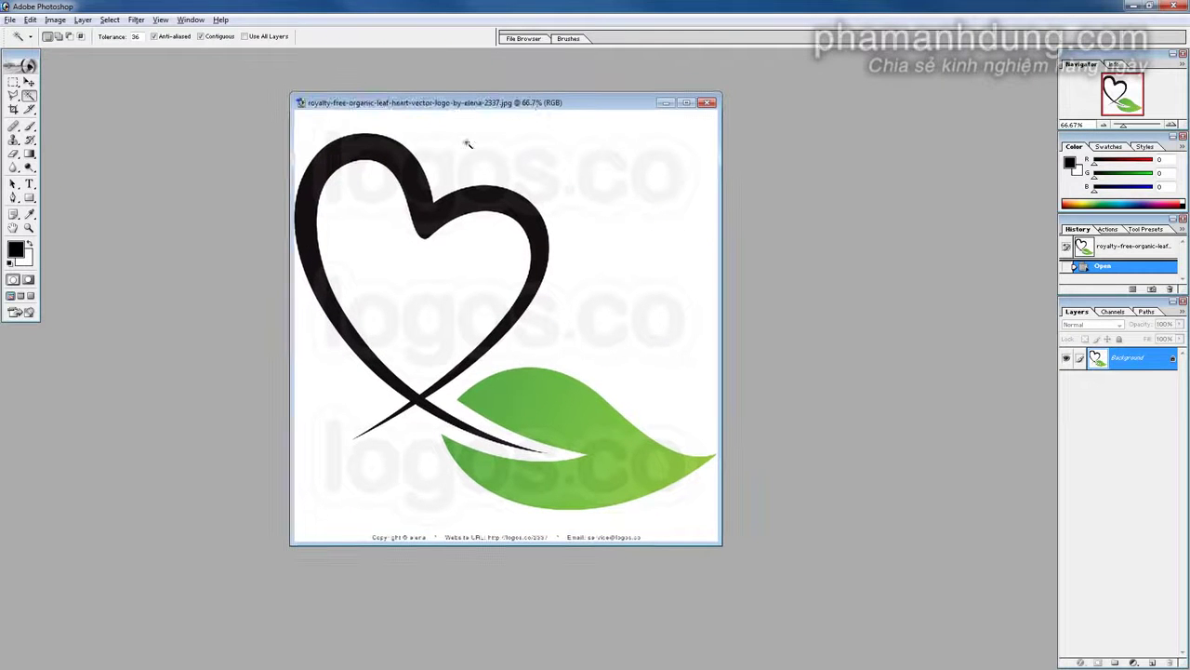
left_click_drag(383, 110, 424, 121)
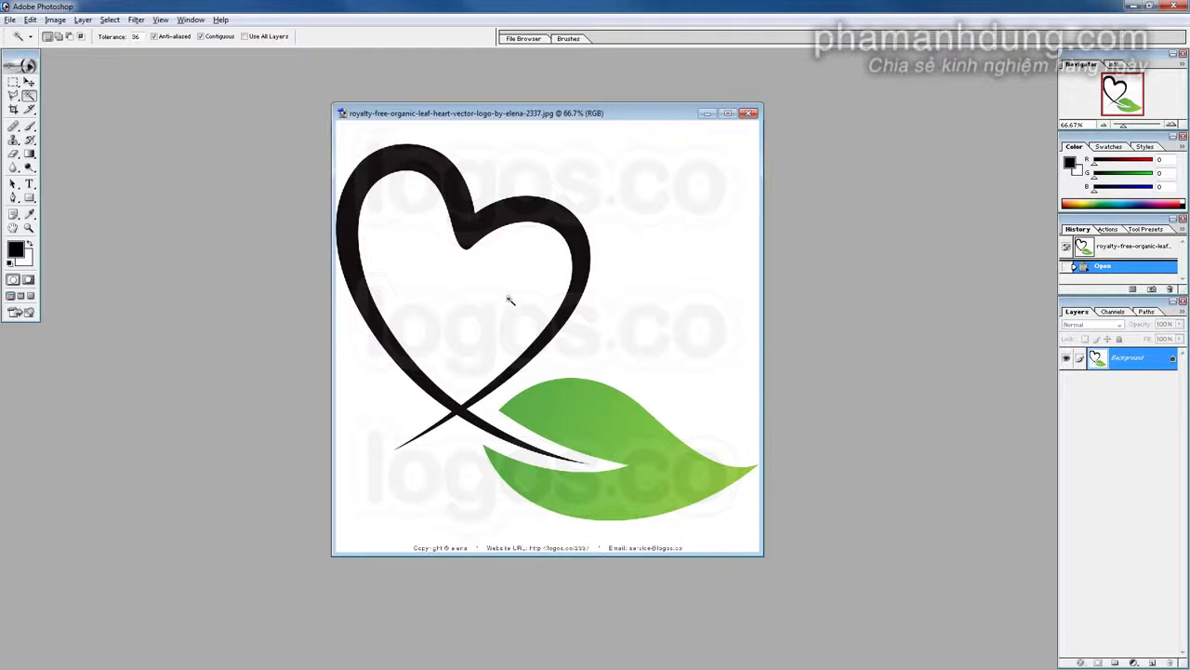
left_click(14, 97)
left_click(28, 97)
left_click(453, 189)
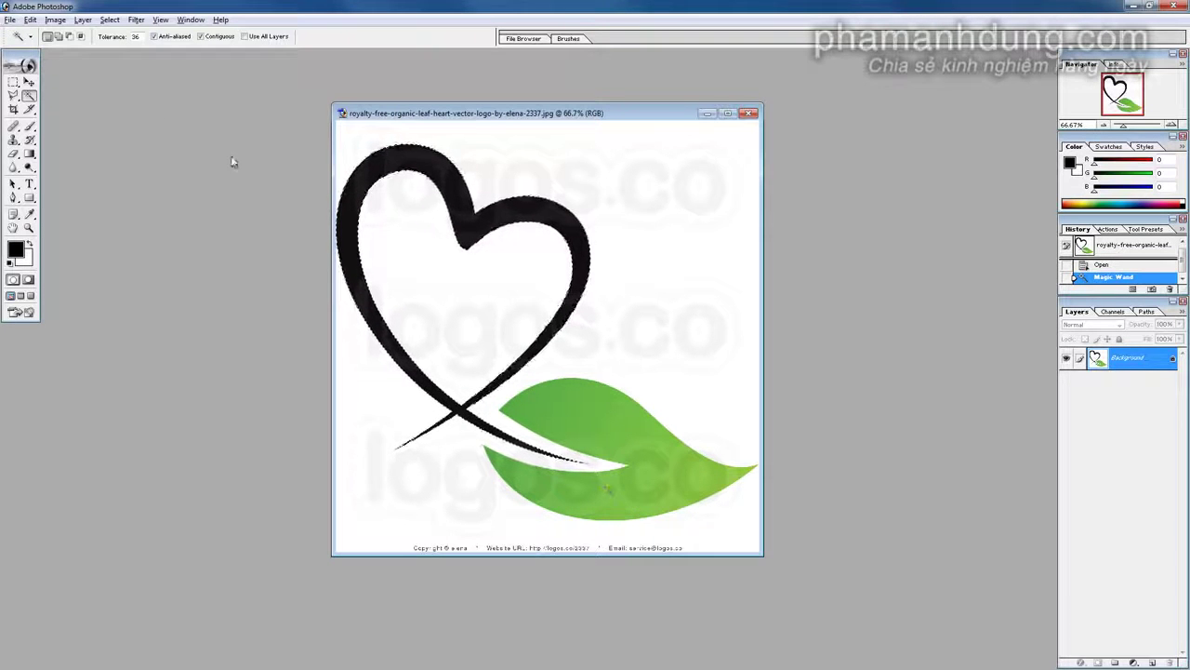
Cut the black heart to the clipboard and close the logo image without saving
left_click(30, 20)
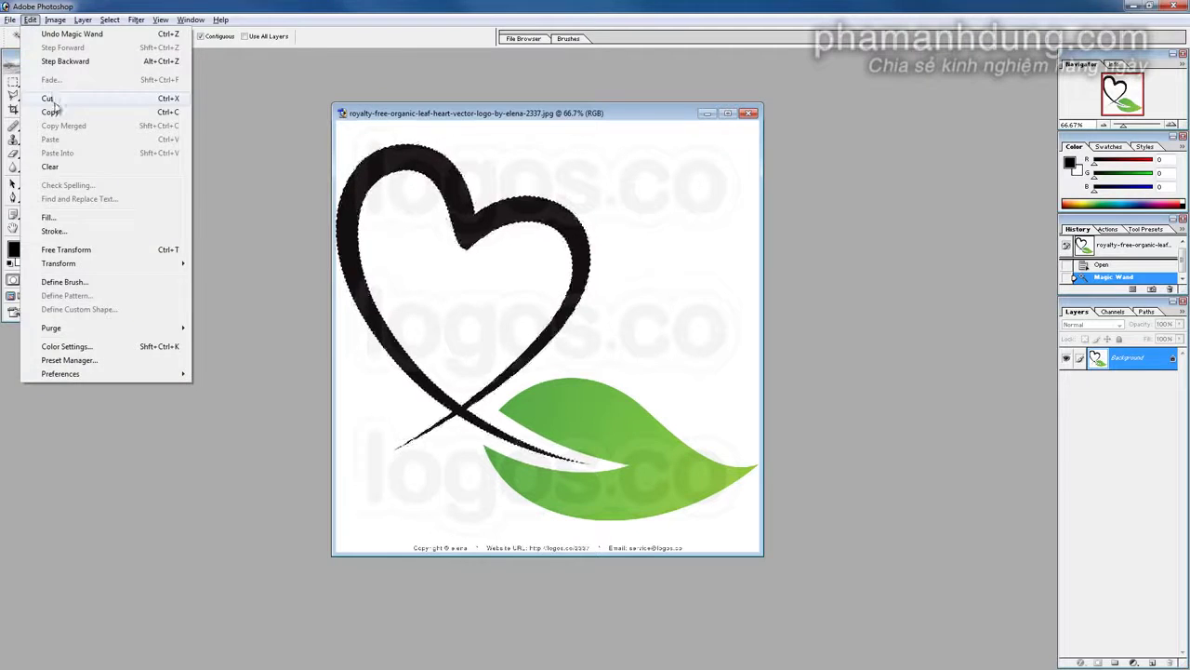
left_click(52, 98)
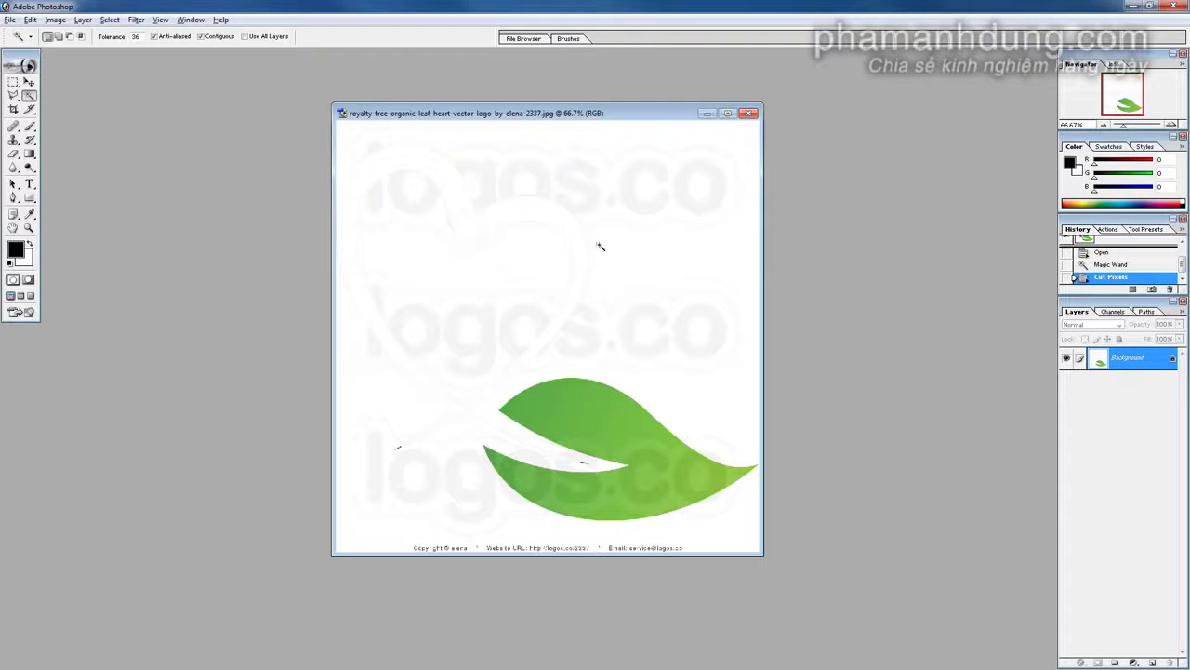
left_click(749, 114)
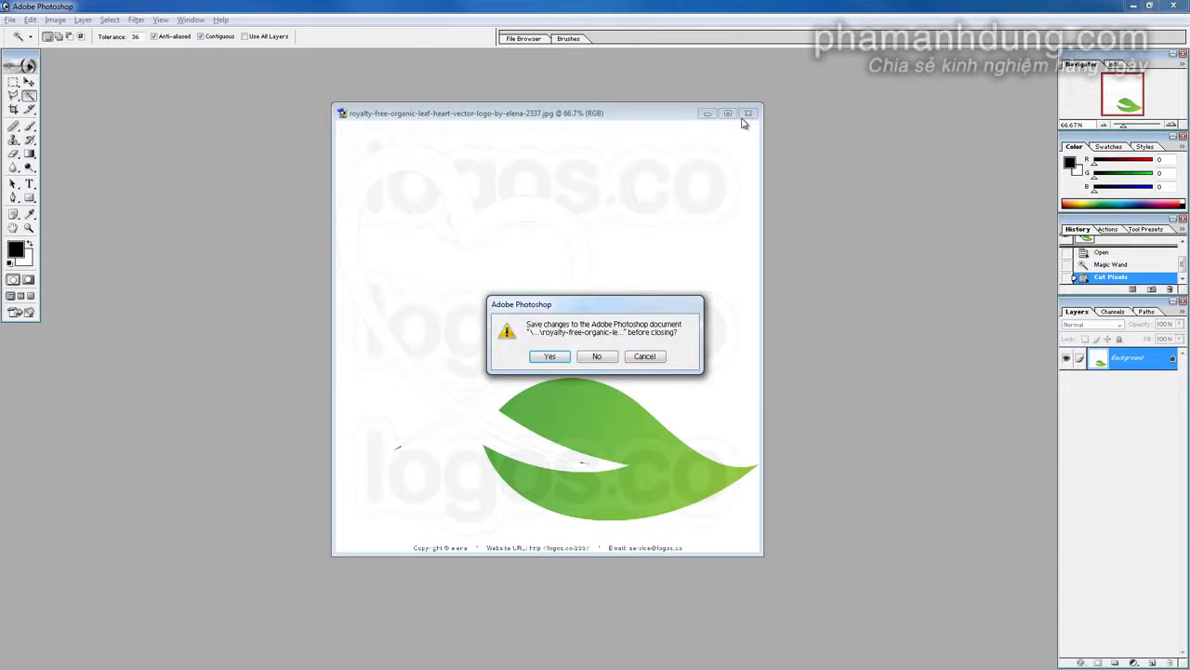
left_click(597, 356)
left_click(9, 20)
Create a new 616 × 772 px document and paste the black heart in as Layer 1
left_click(55, 33)
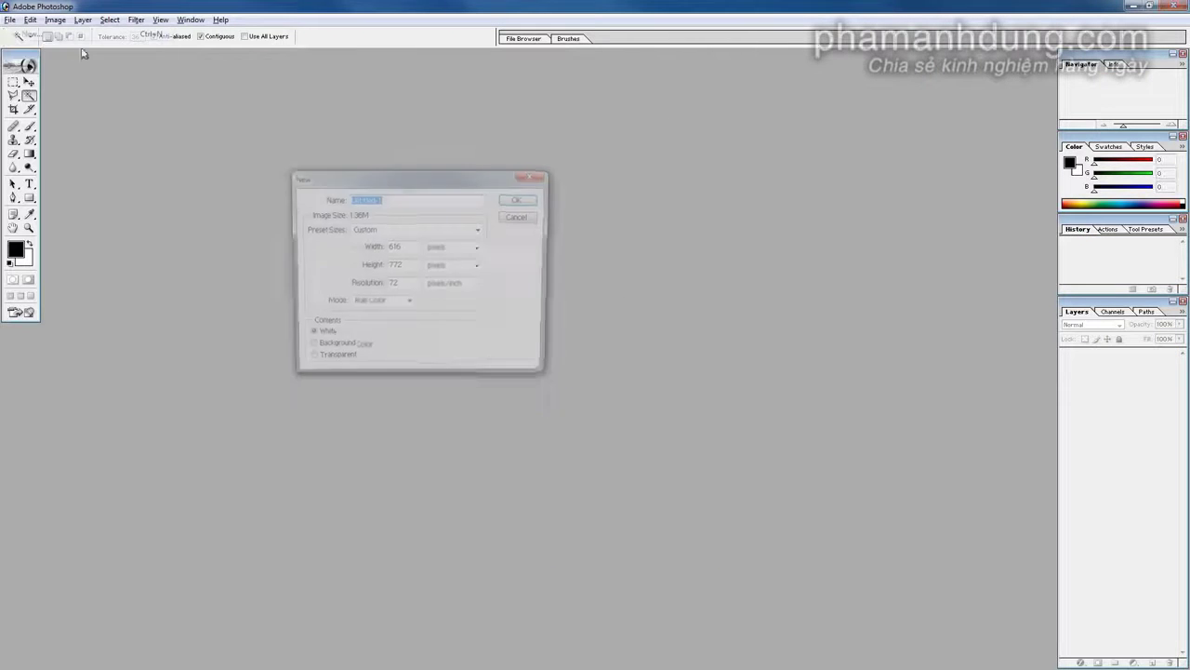
left_click(518, 201)
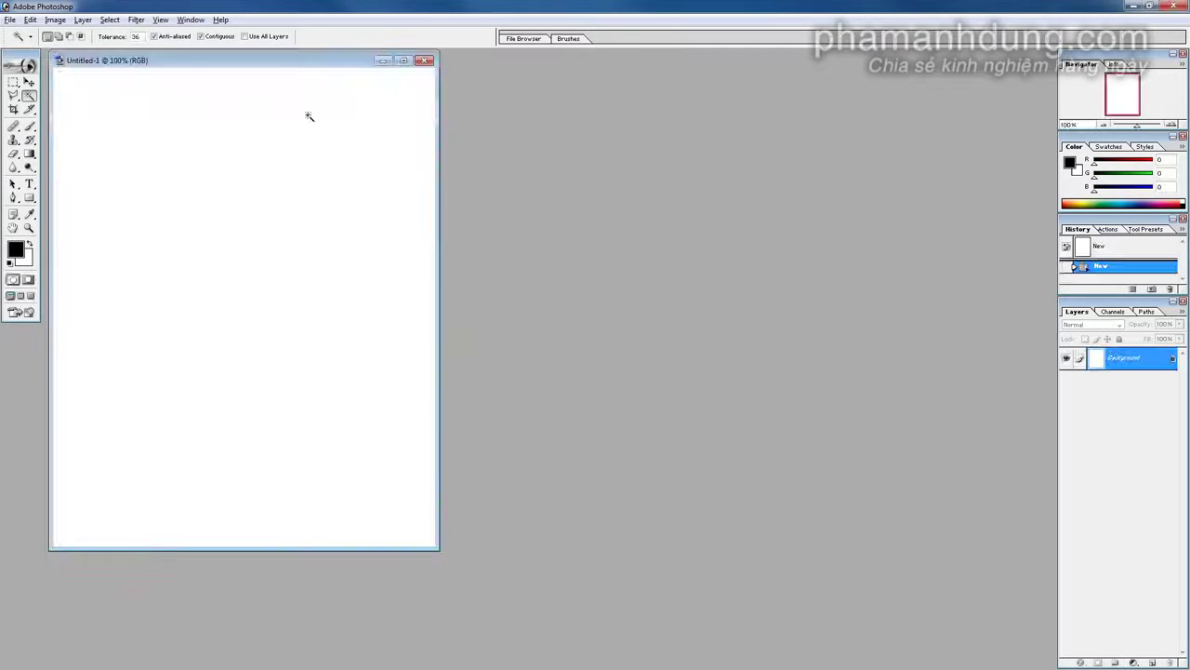
left_click_drag(269, 61, 466, 119)
left_click(29, 19)
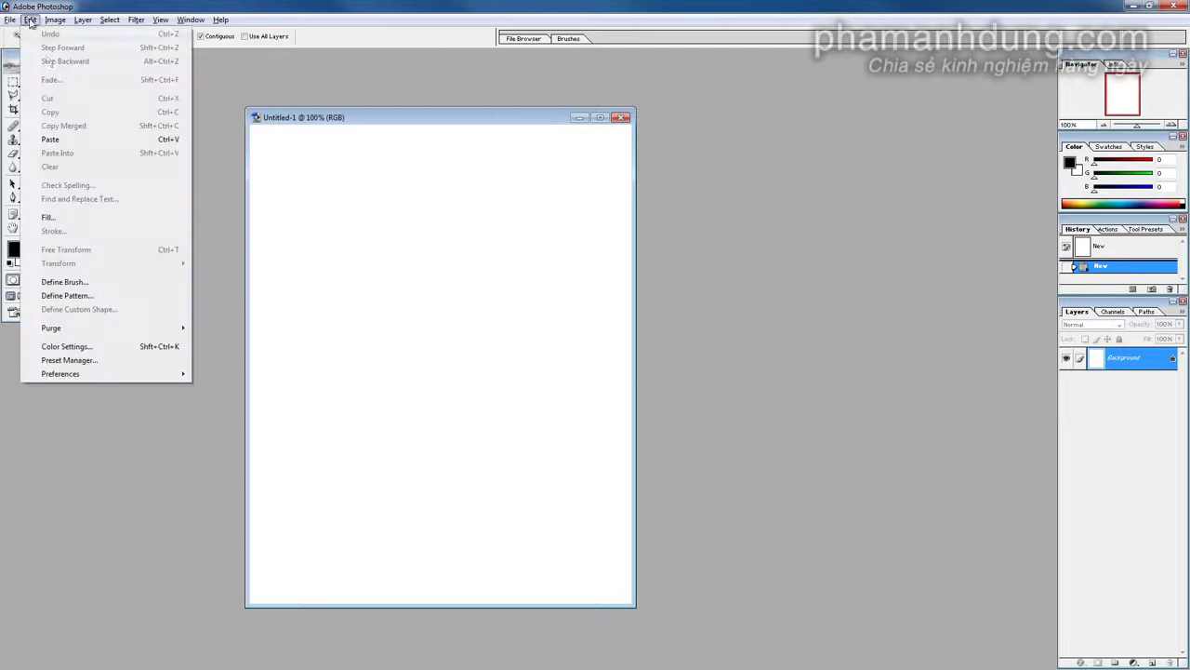
left_click(72, 141)
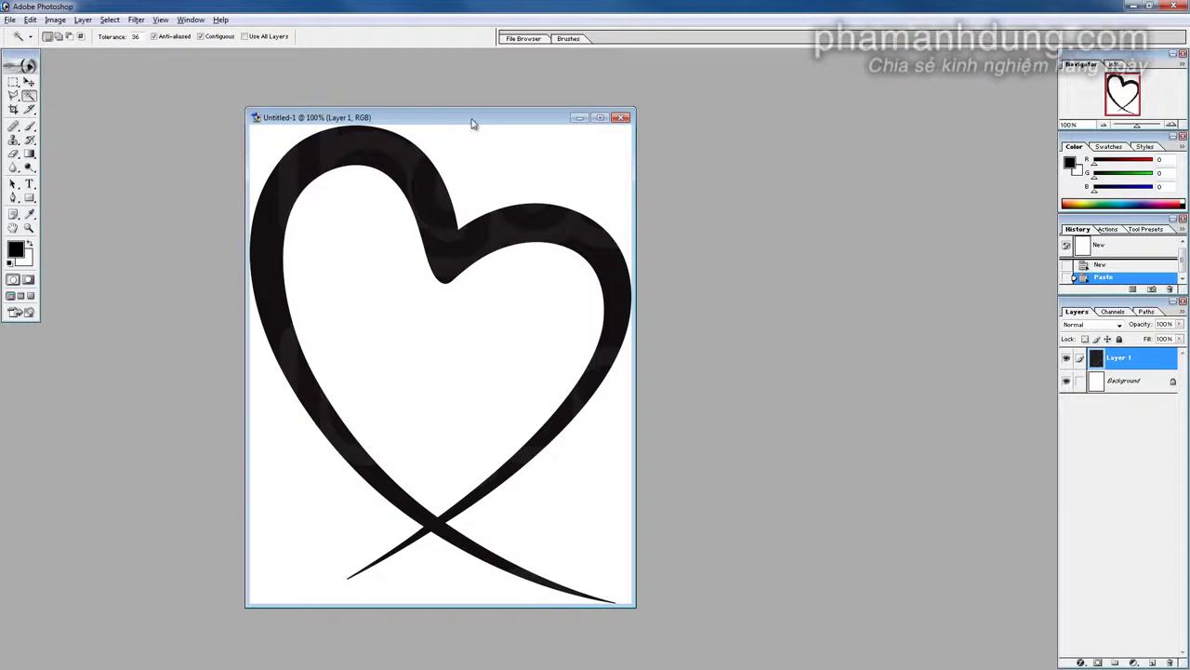
left_click_drag(471, 123, 528, 123)
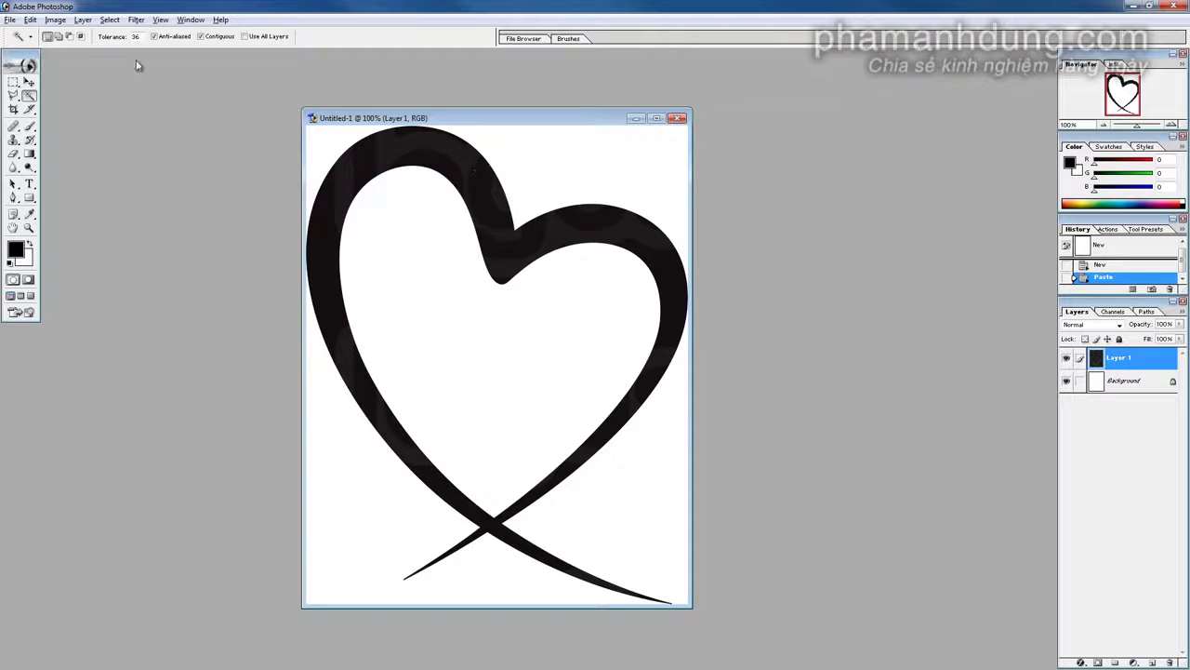
left_click(10, 20)
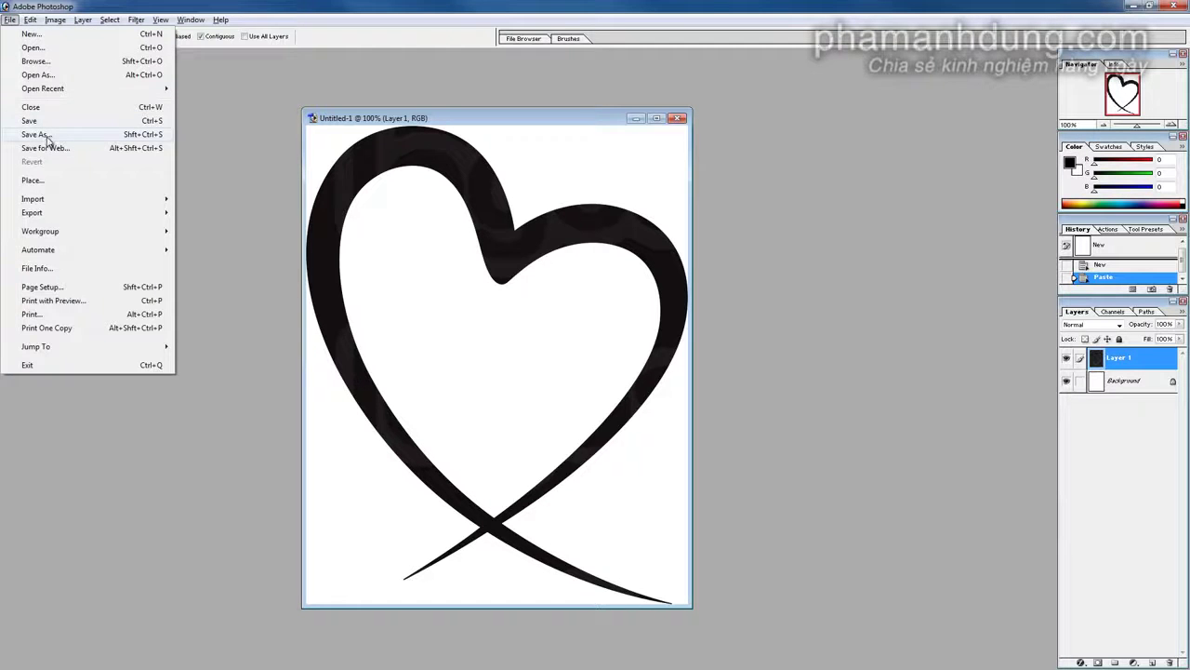
Start Save As with BMP chosen as the file format
left_click(35, 135)
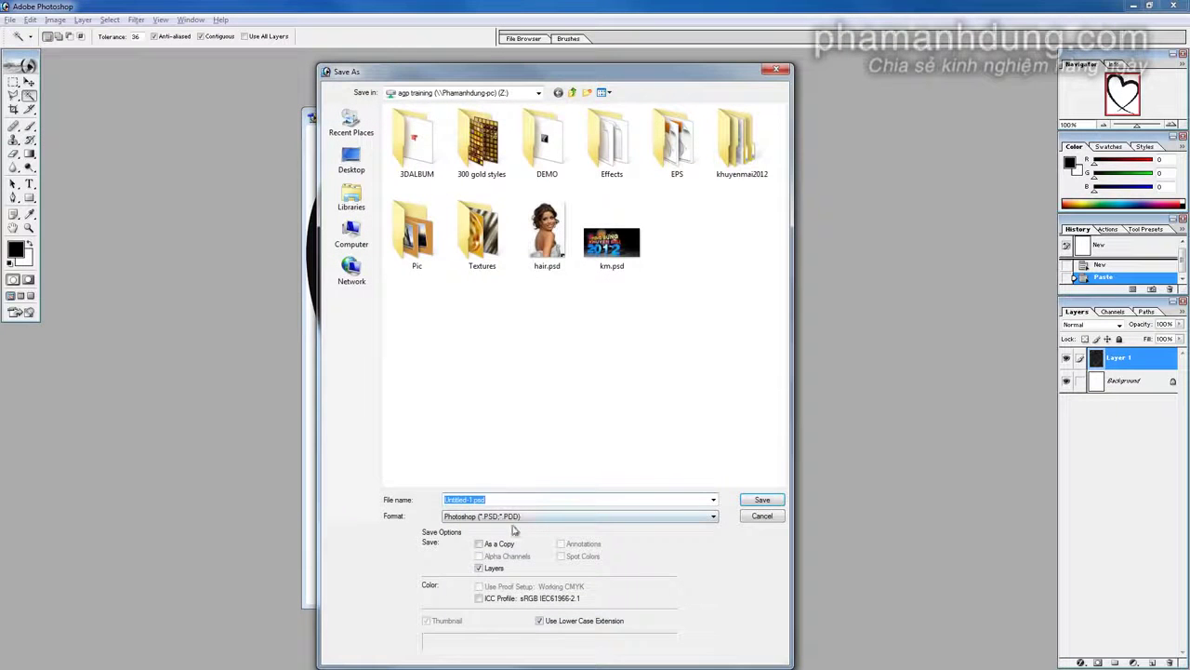
left_click(513, 522)
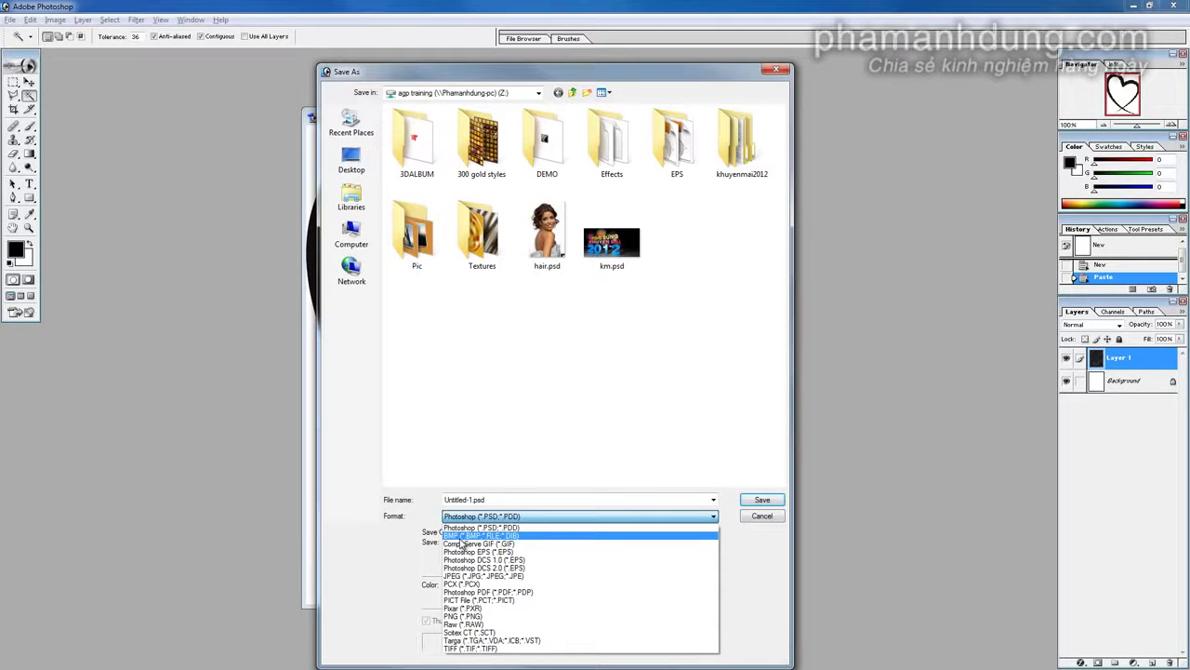
left_click(461, 537)
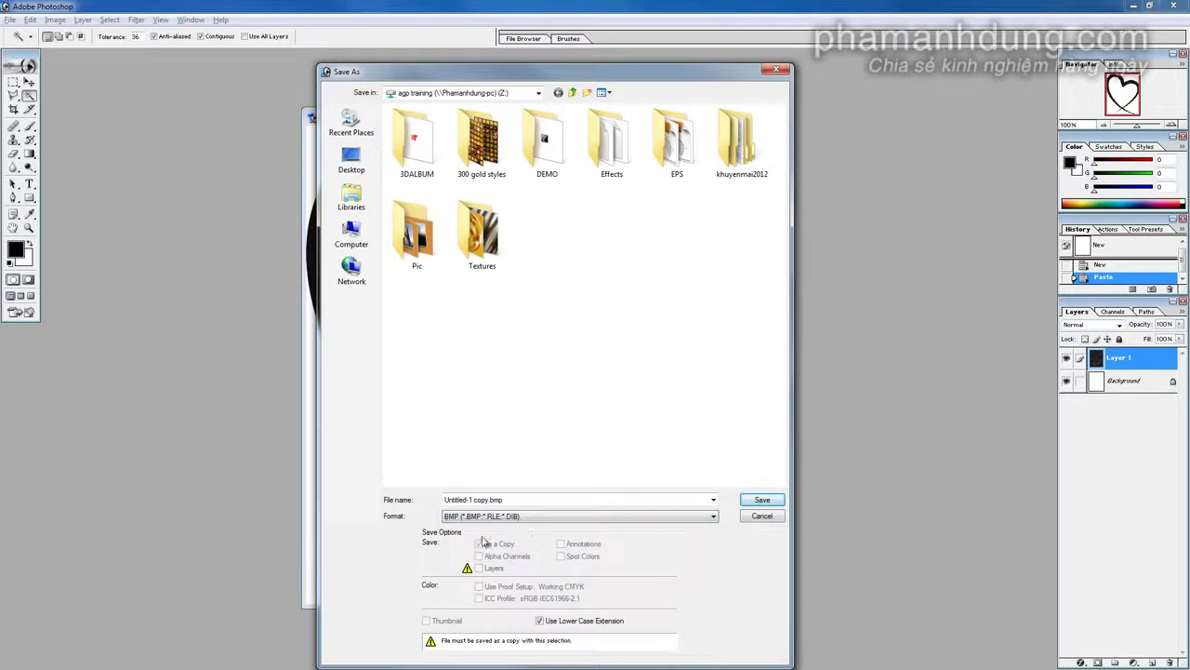
Browse to the Win7-64bits (C:) drive and copy the Potrace folder's name
left_click(351, 160)
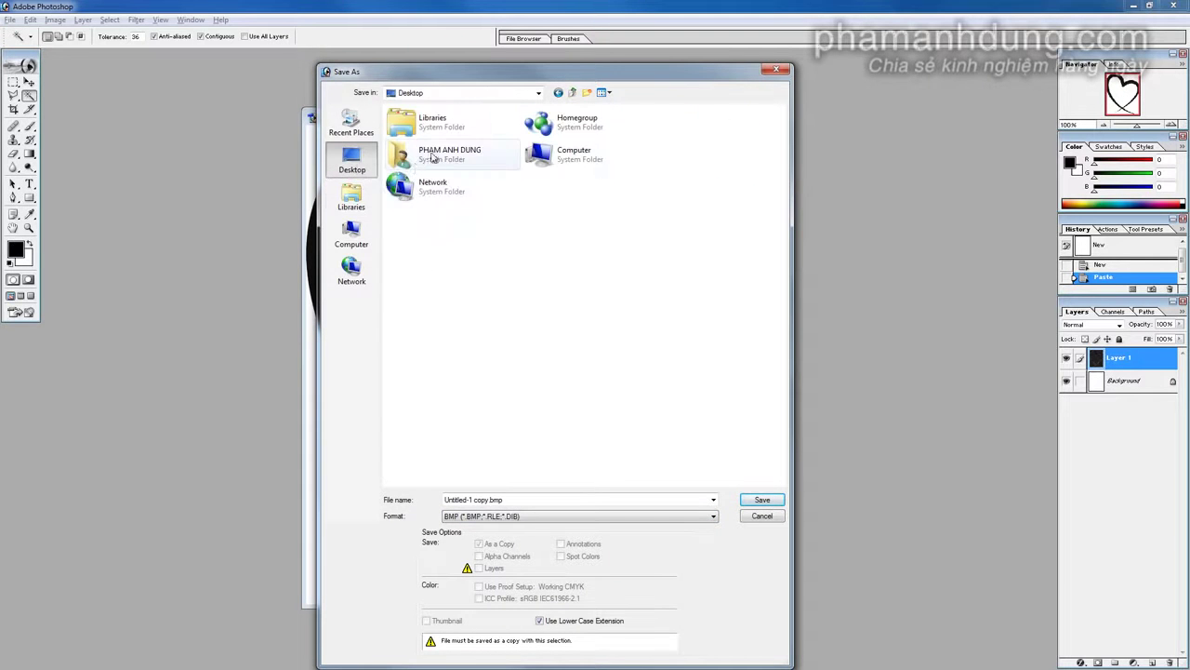
double_click(558, 154)
double_click(499, 143)
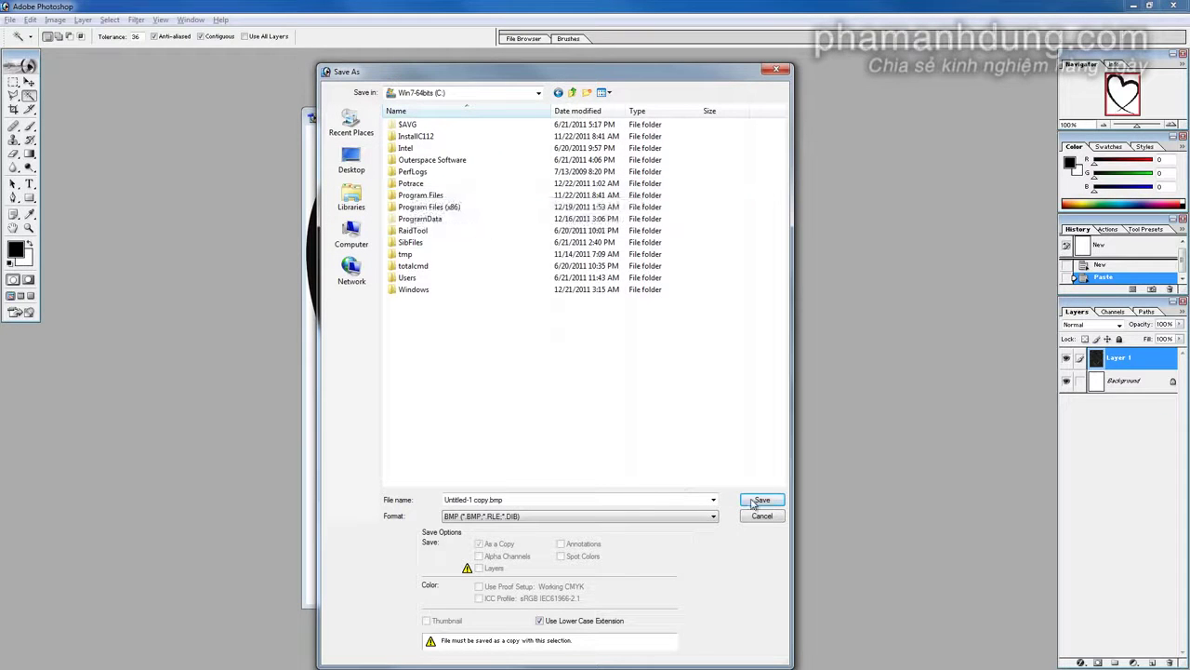
left_click(408, 187)
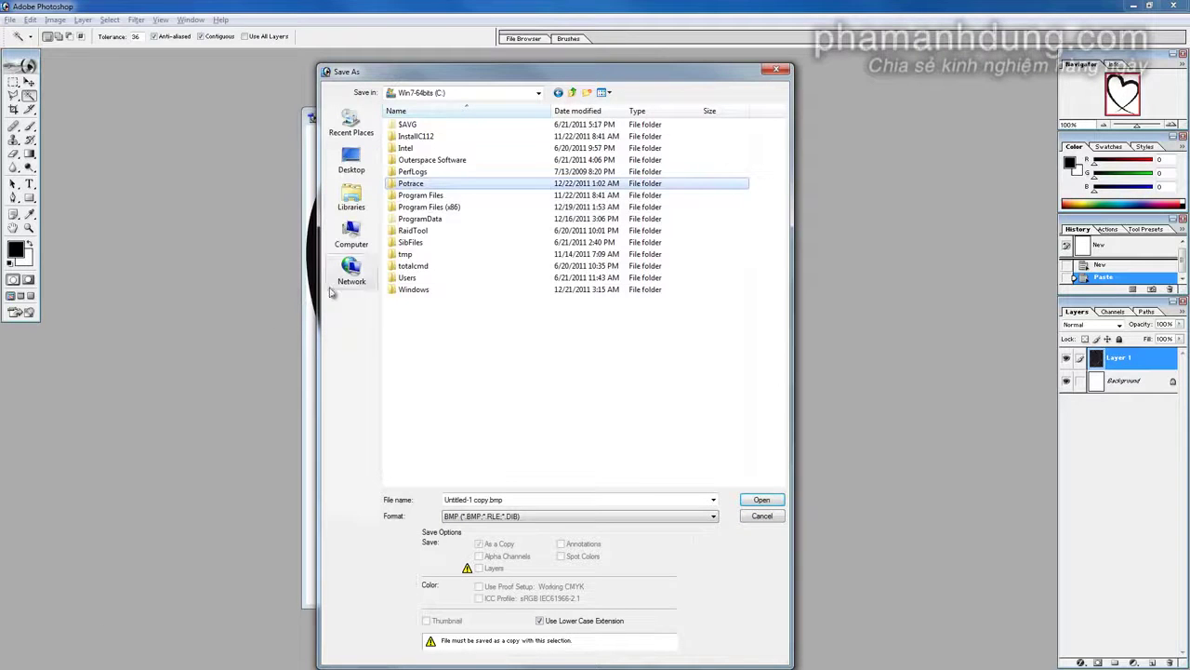
left_click(411, 185)
right_click(412, 185)
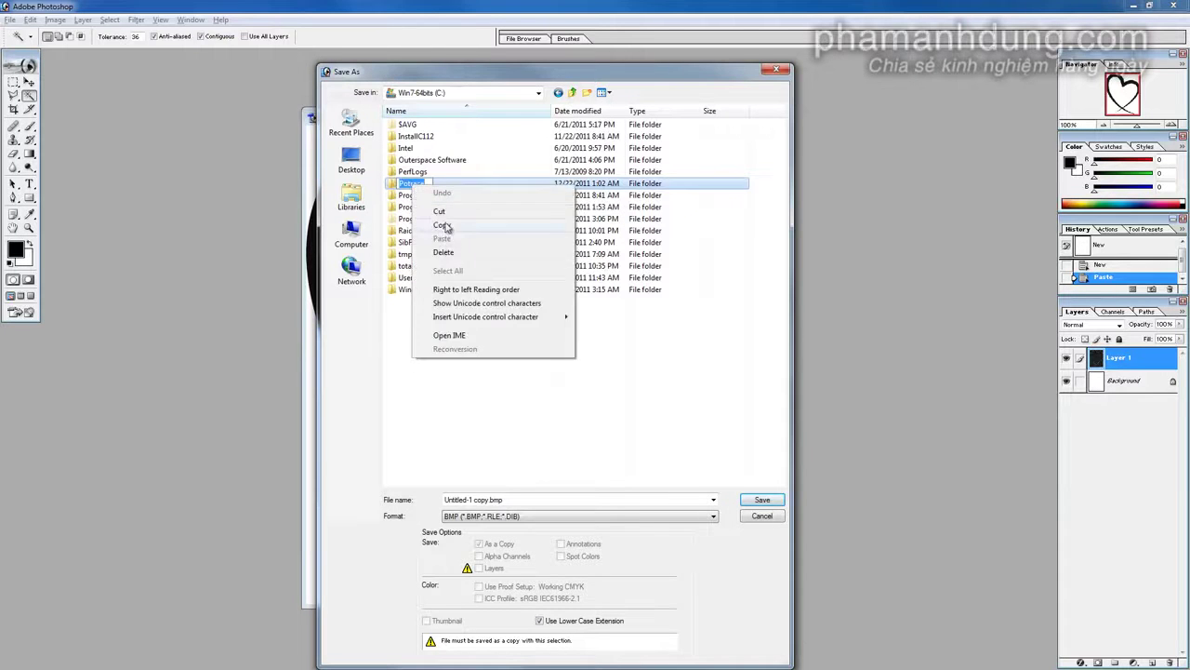
left_click(443, 225)
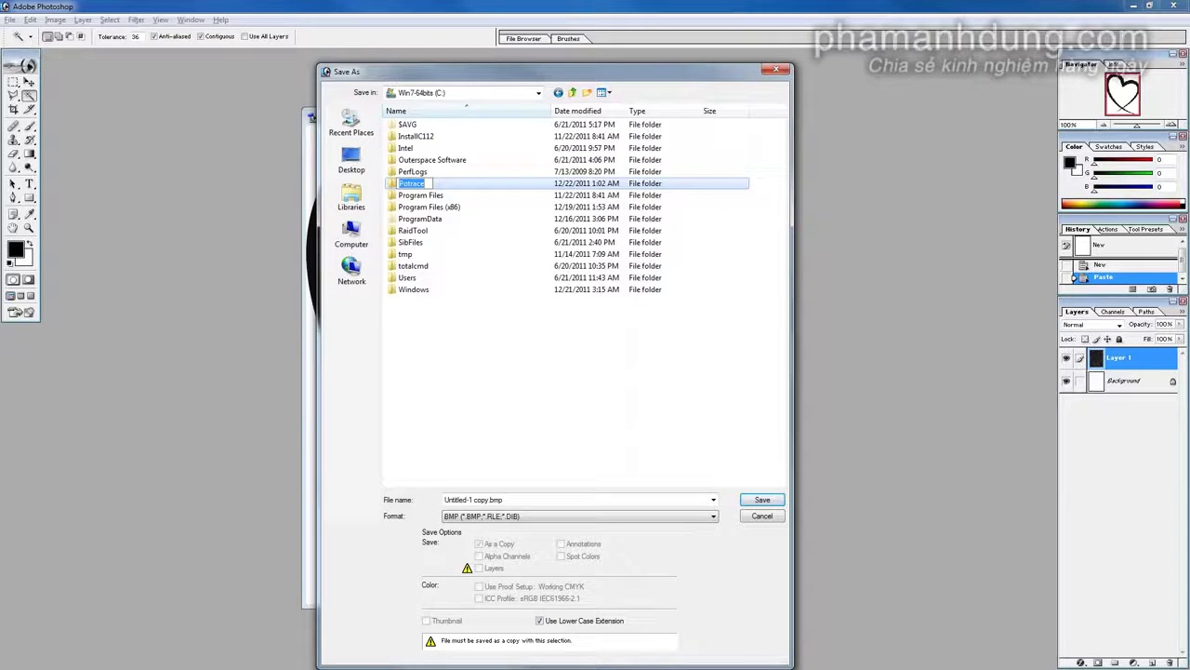
key("Return")
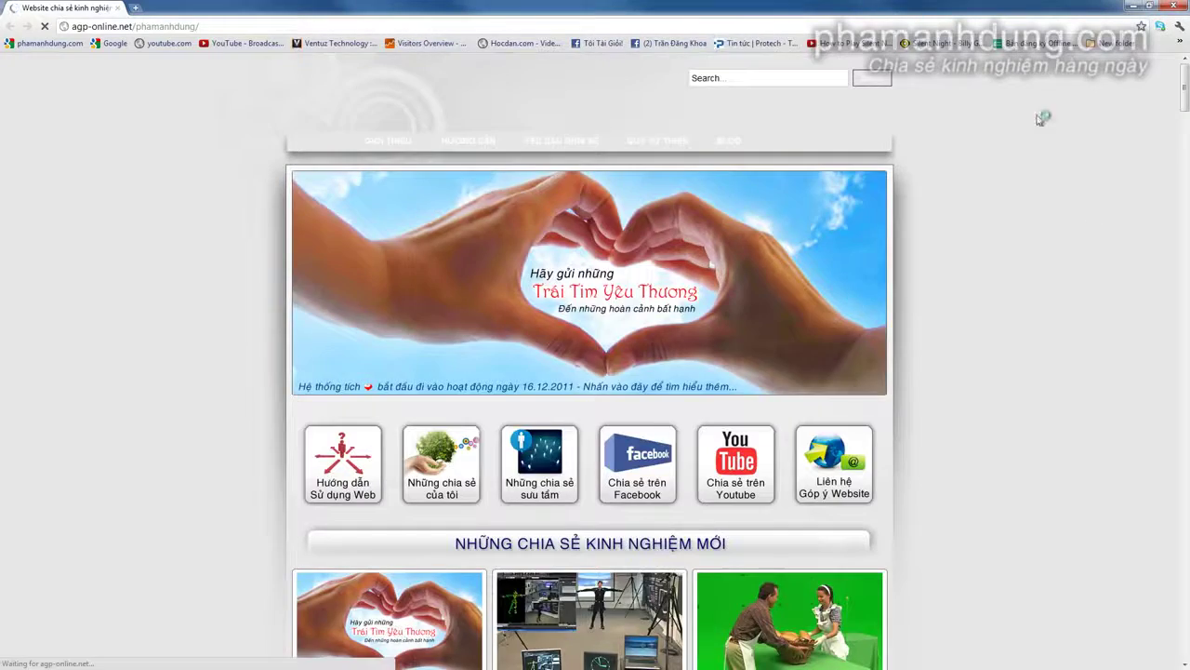
Scroll the homepage and open the Blufftitler tag archive of tutorials
scroll(1086, 267, "down", 3)
scroll(1031, 258, "down", 4)
scroll(988, 268, "down", 5)
scroll(983, 271, "down", 4)
scroll(979, 273, "down", 5)
scroll(981, 271, "down", 3)
scroll(978, 270, "down", 5)
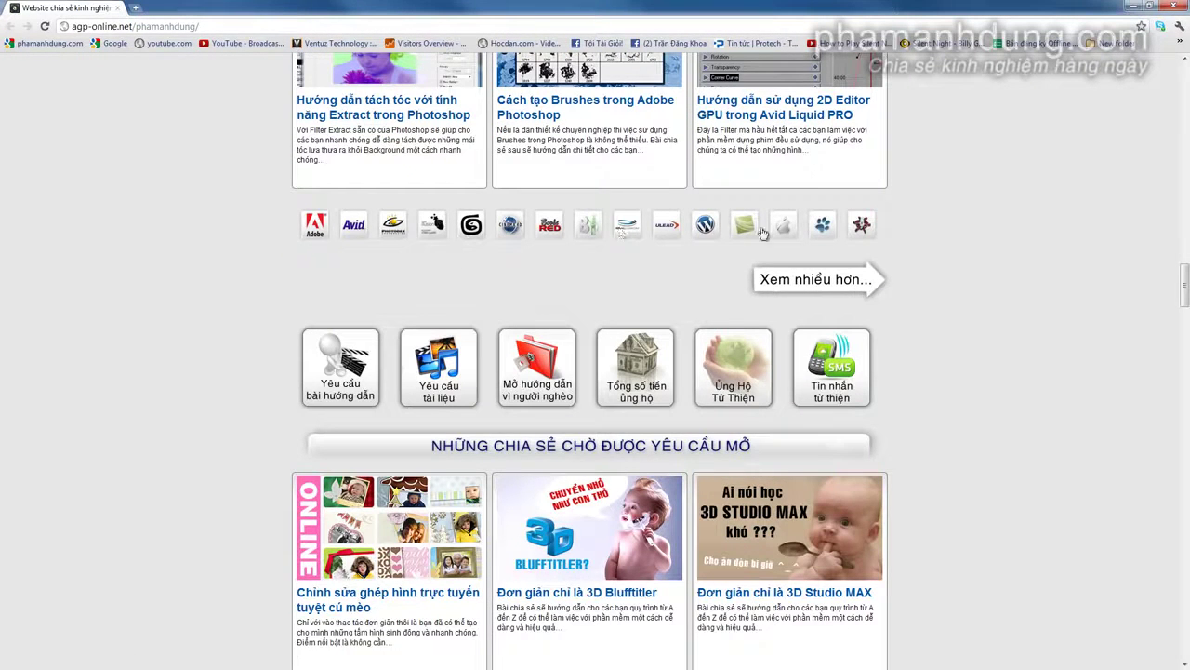
left_click(592, 231)
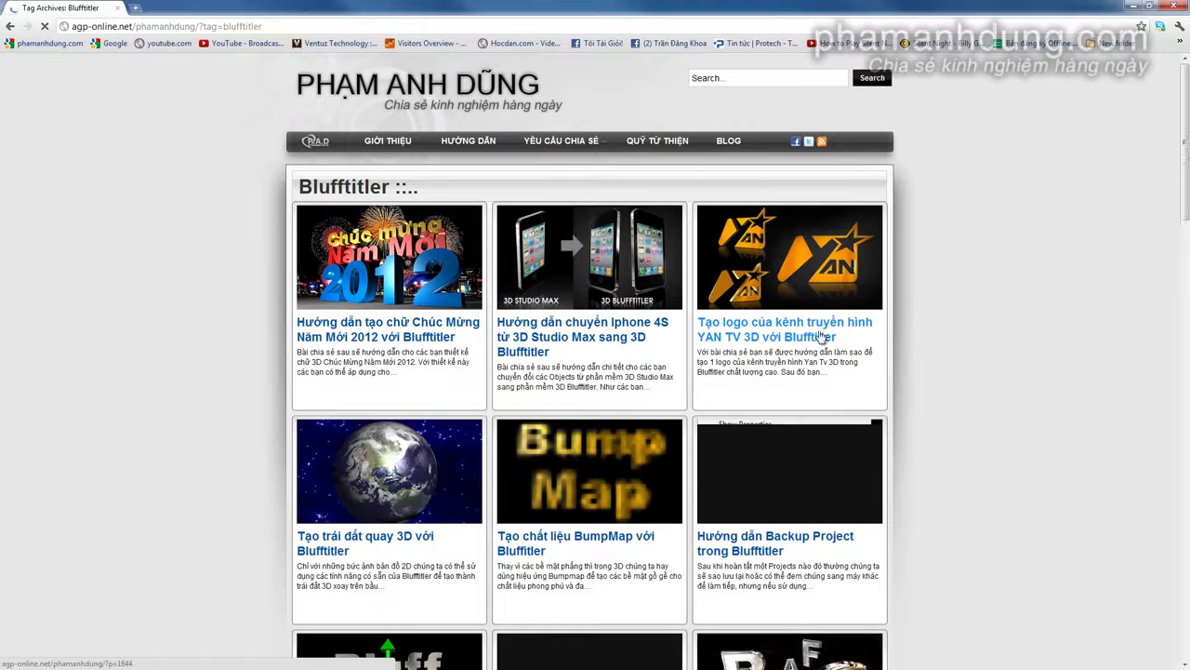
scroll(390, 339, "down", 2)
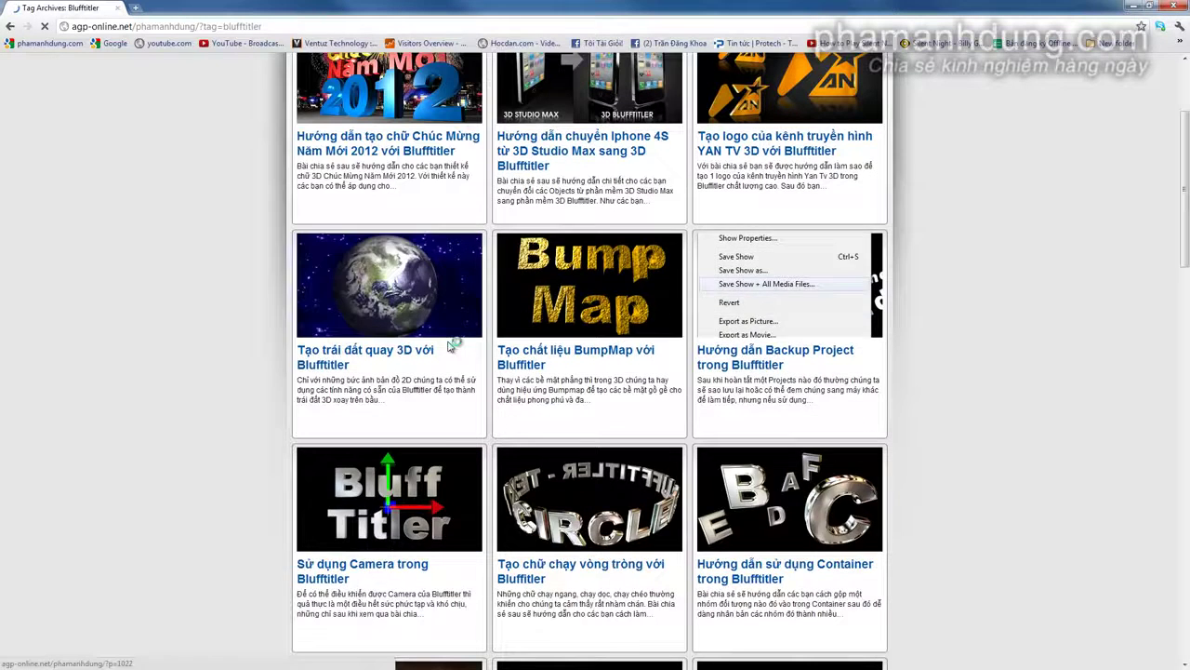
scroll(595, 358, "up", 1)
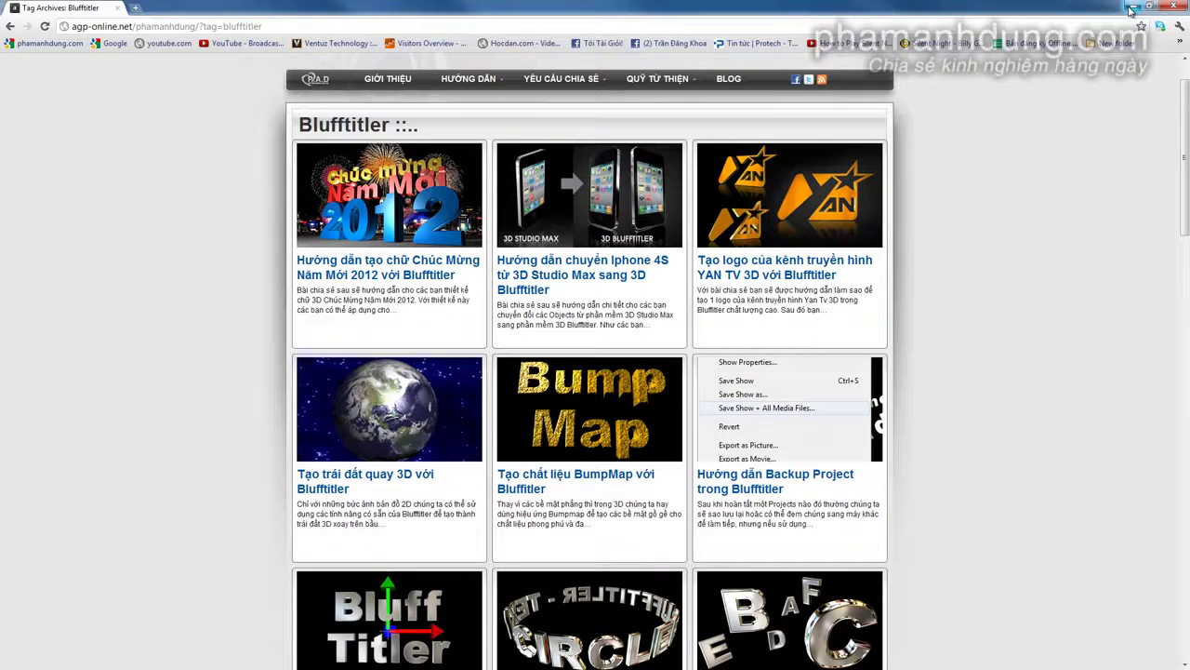
Save the heart as tinhte5 in the Potrace folder, choosing 32 bit in BMP Options
left_click(1132, 8)
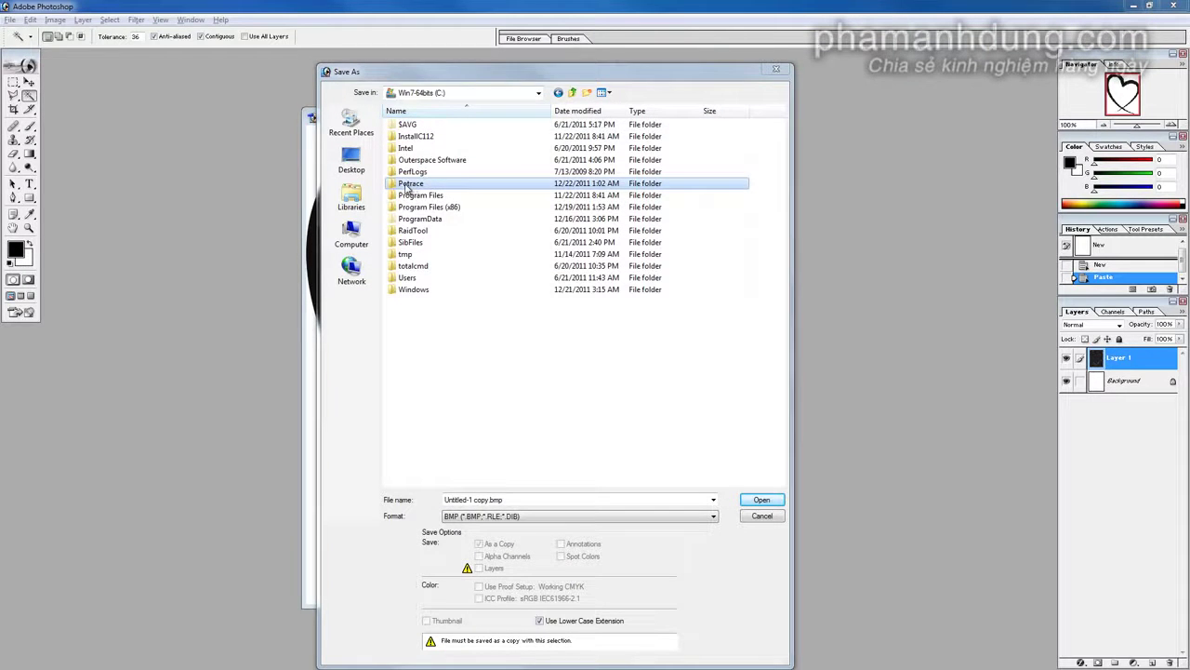
left_click(418, 184)
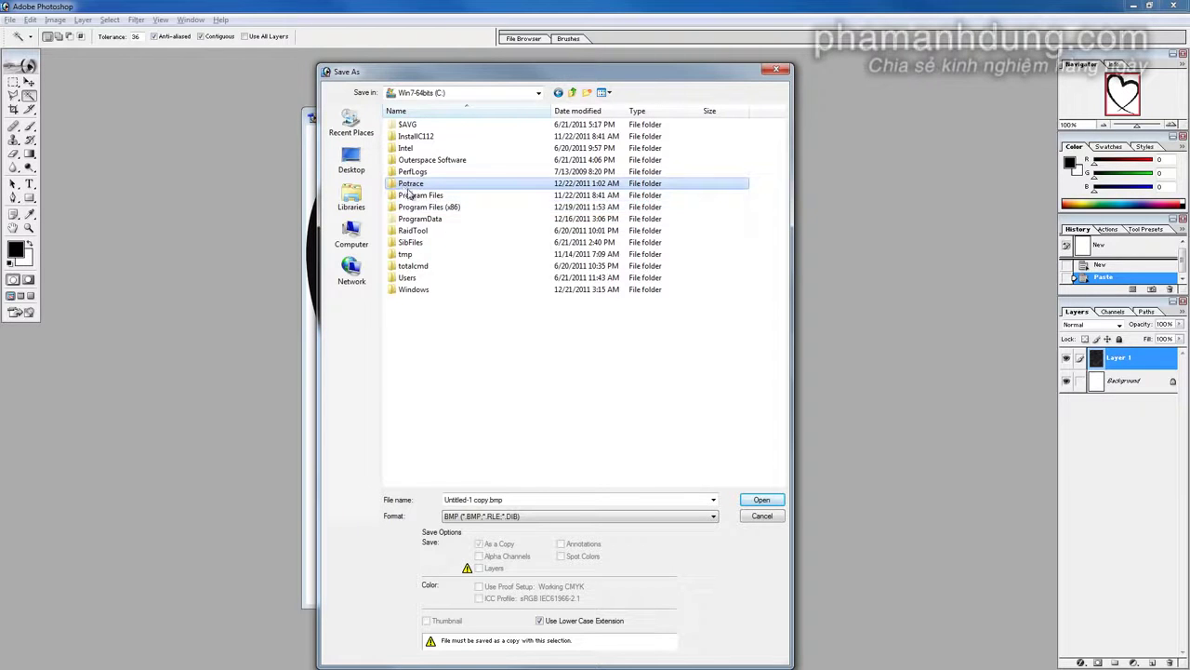
mouse_move(411, 189)
double_click(410, 185)
left_click(532, 499)
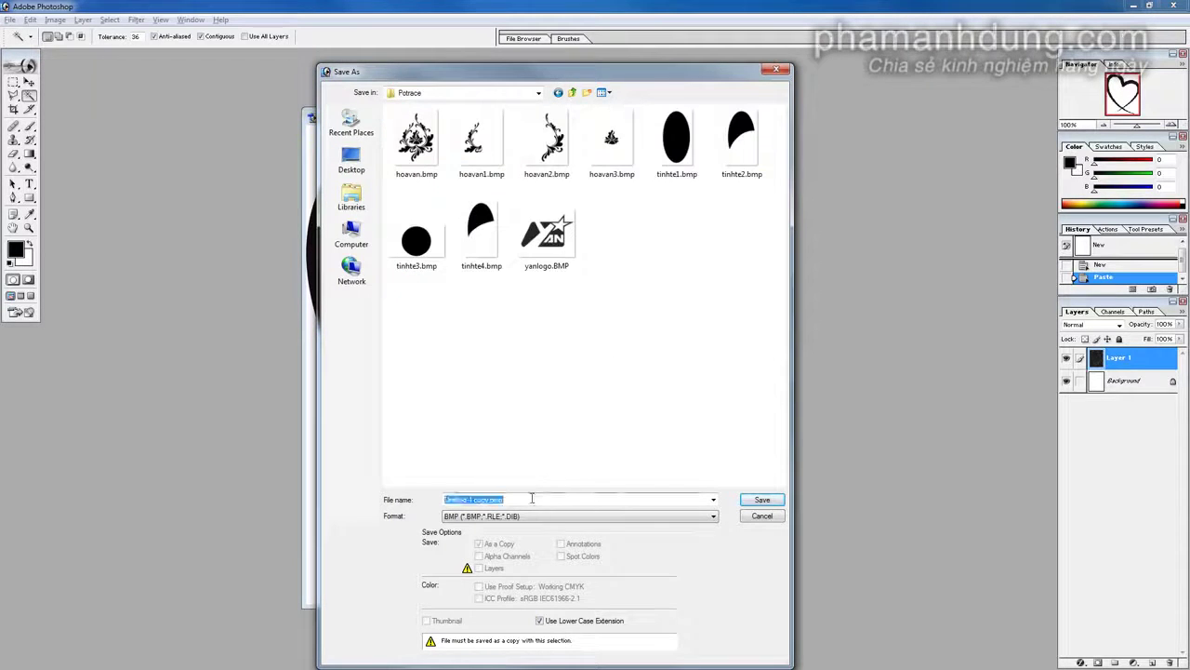
type("tinhte5")
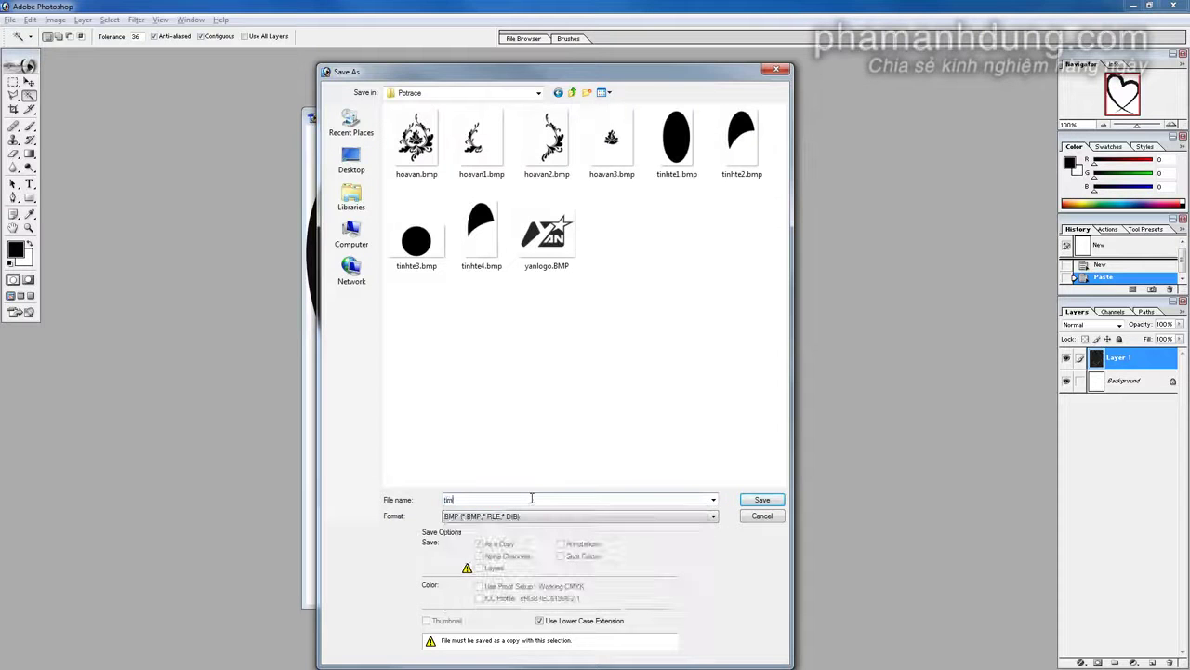
key("Return")
left_click(536, 384)
left_click(640, 271)
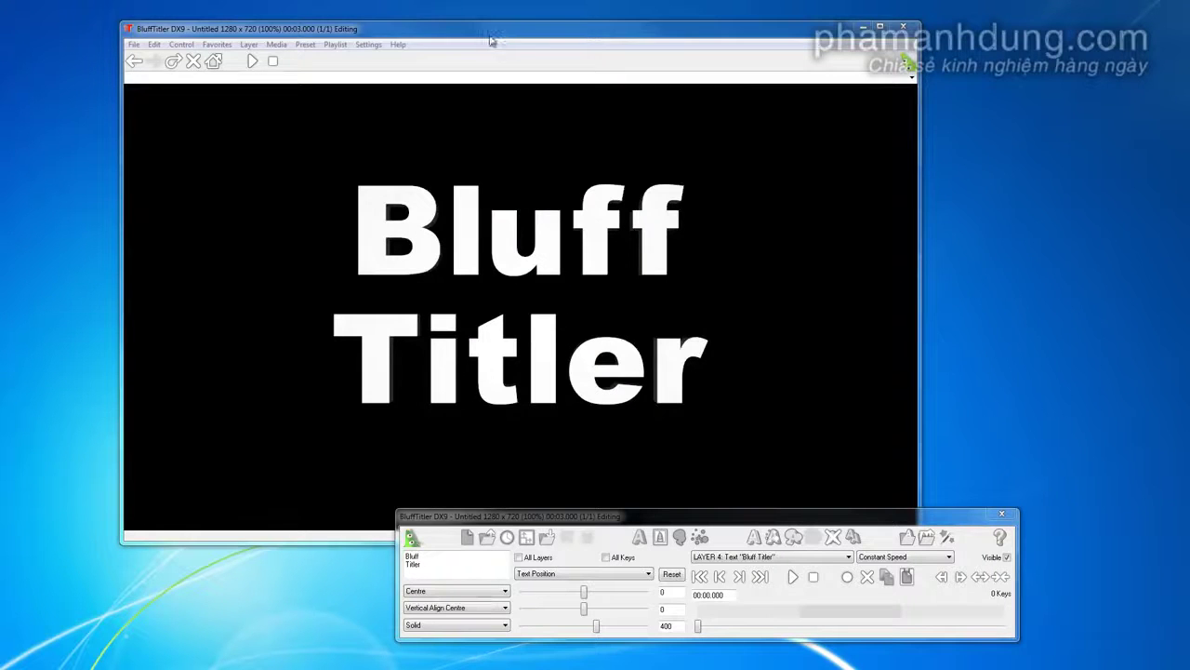
Move the BluffTitler window aside and open the user guide from the Help menu
left_click_drag(491, 31, 563, 26)
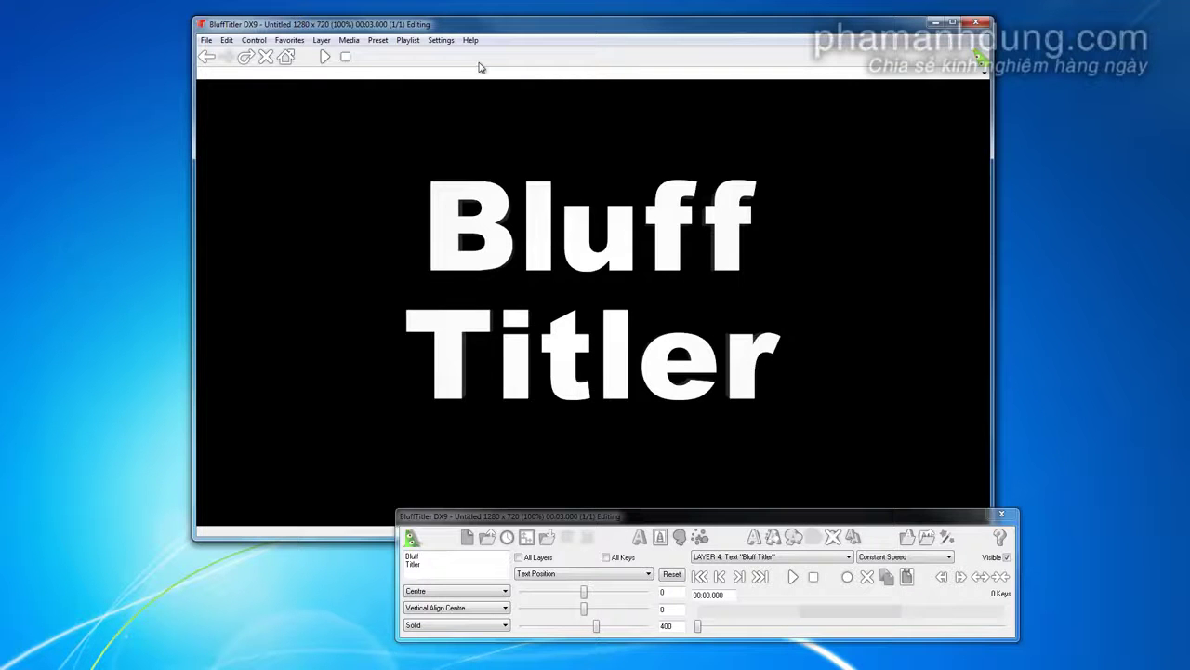
left_click(470, 41)
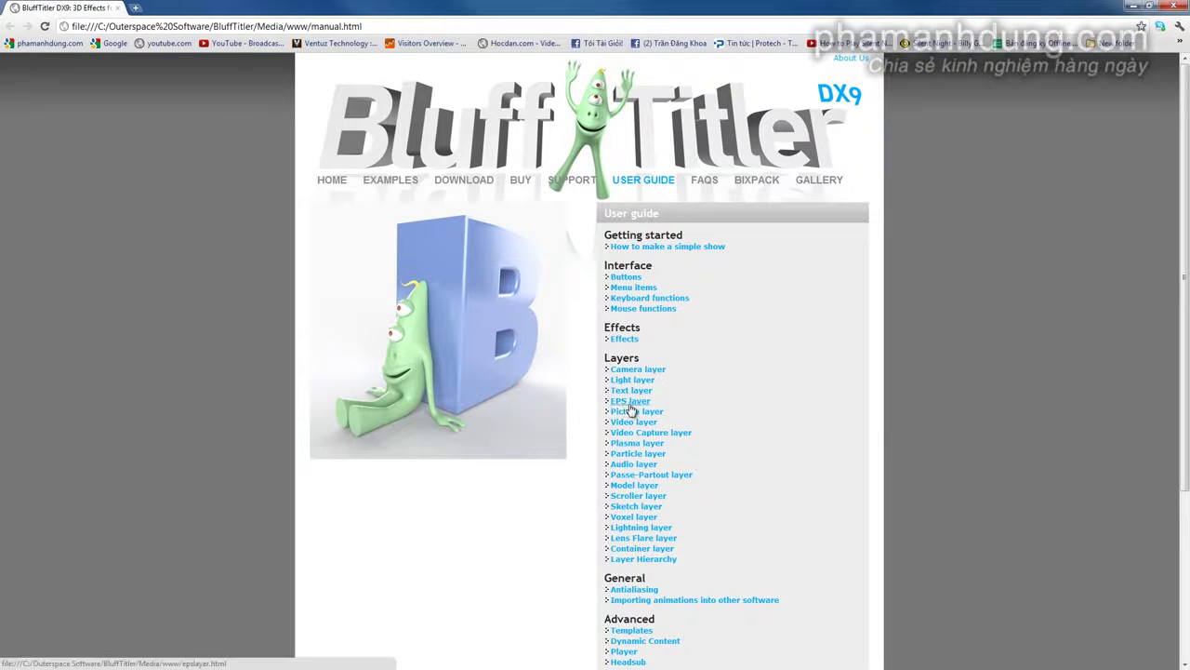
Open the manual's EPS layer page, select the potrace -a 0.7 command, and open Run
left_click(629, 410)
scroll(434, 417, "down", 1)
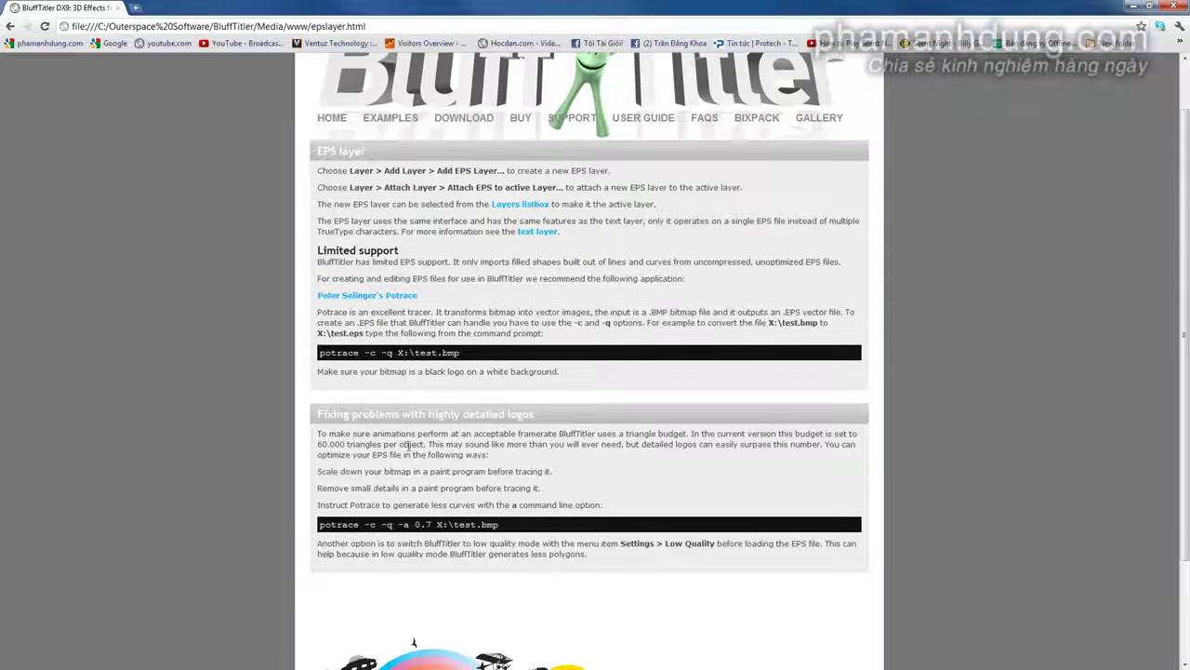
scroll(424, 429, "down", 1)
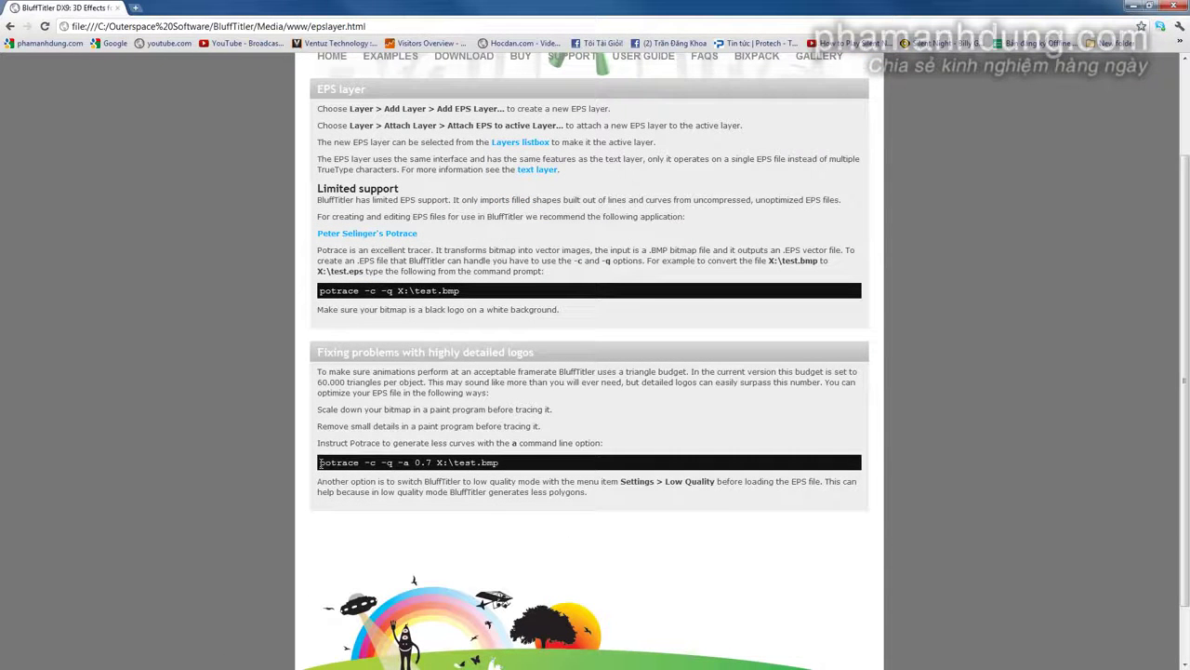
left_click_drag(319, 462, 490, 462)
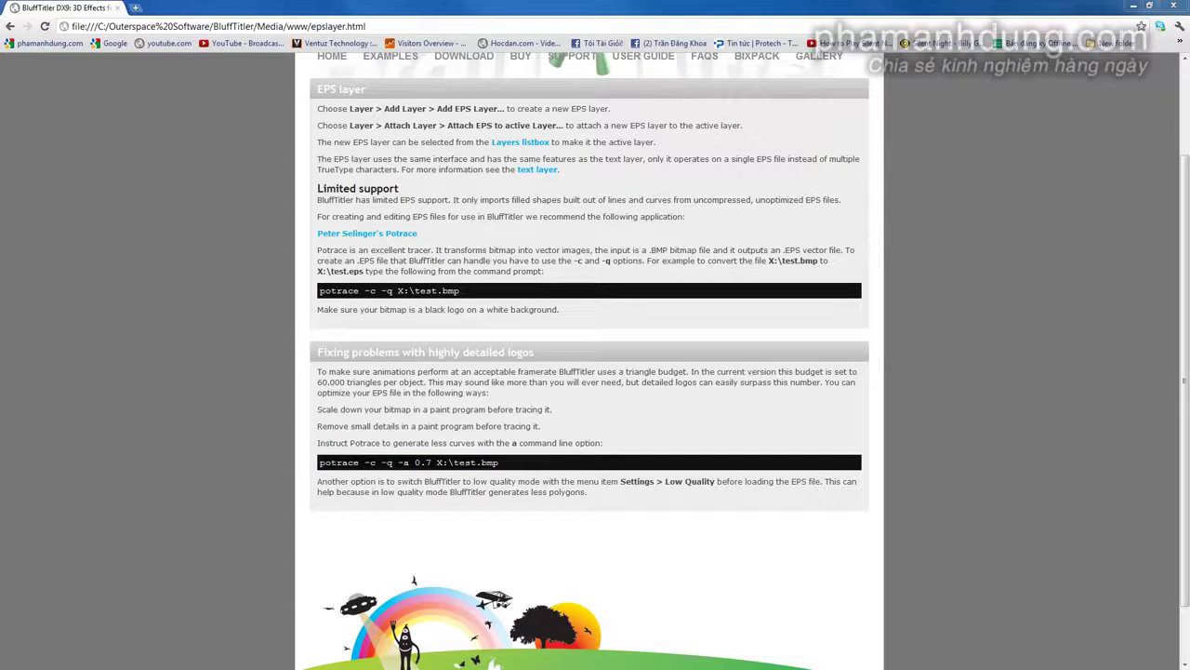
key("super+r")
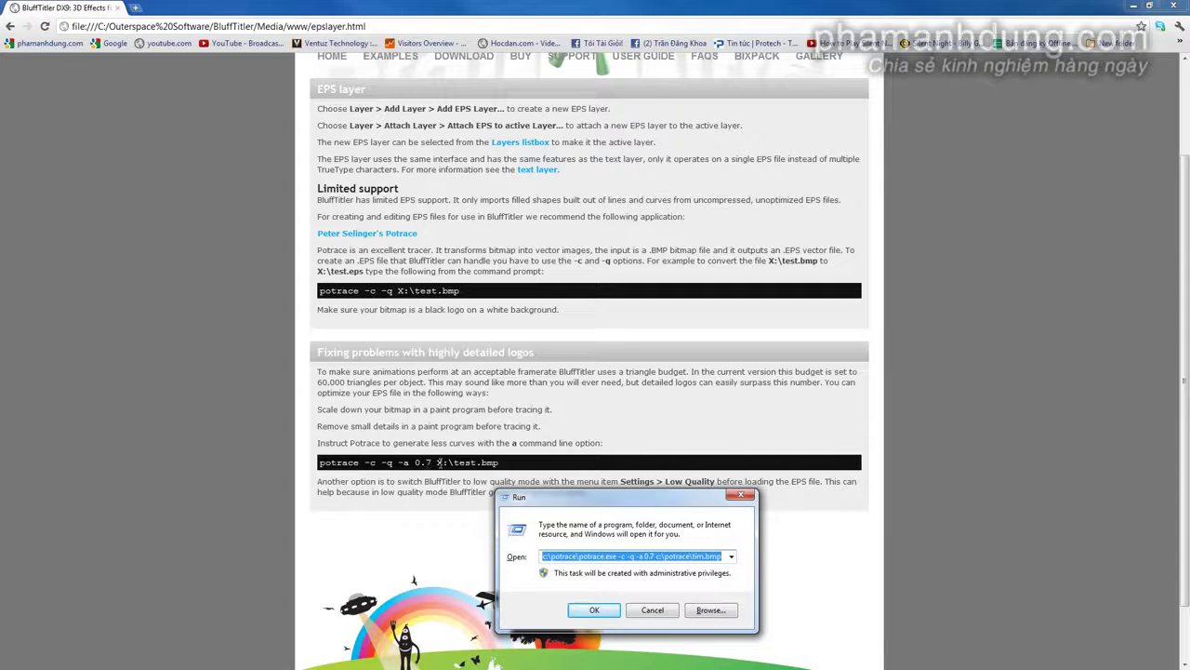
key("Down")
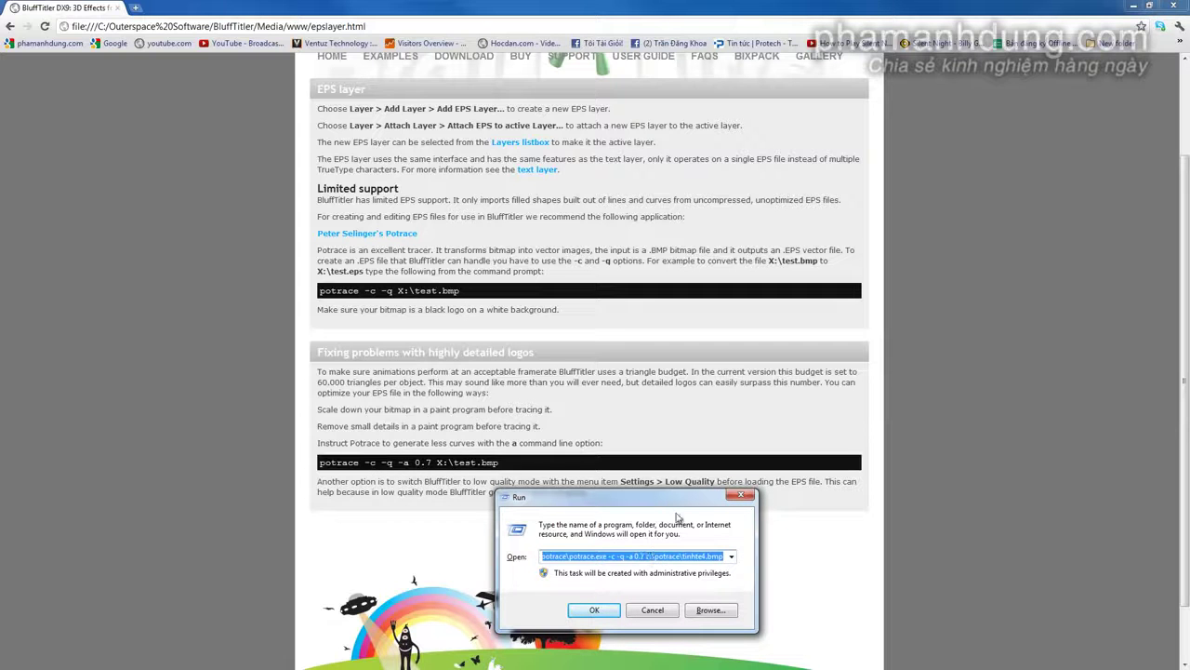
left_click(741, 494)
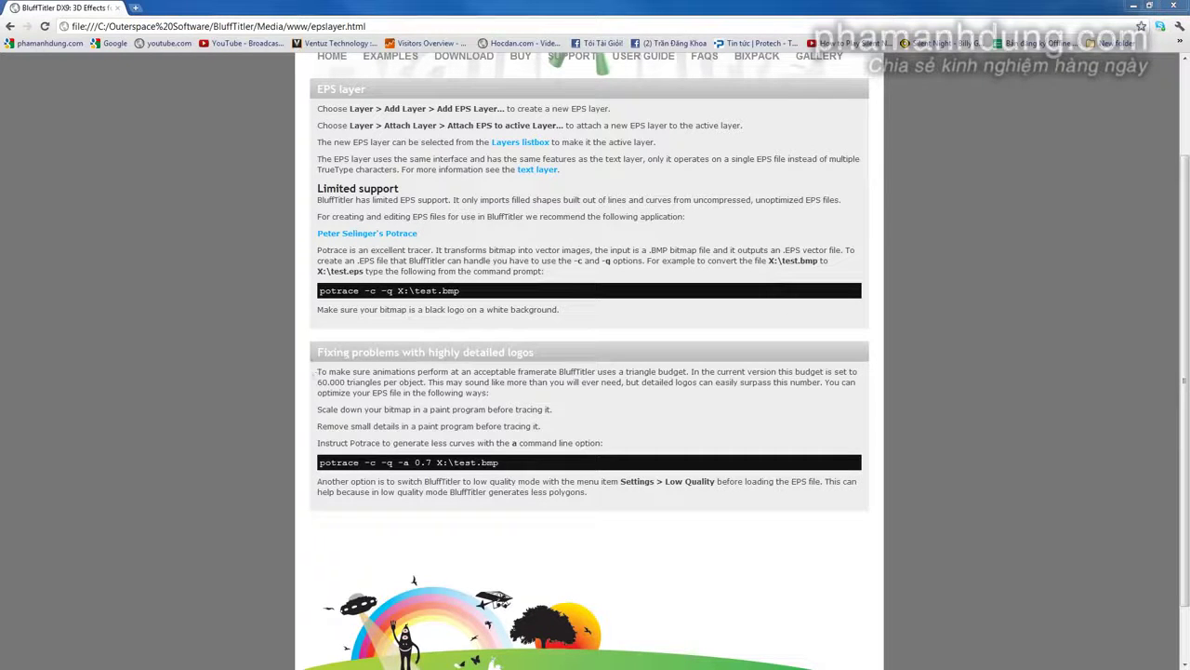
key("super+r")
left_click_drag(131, 458, 312, 421)
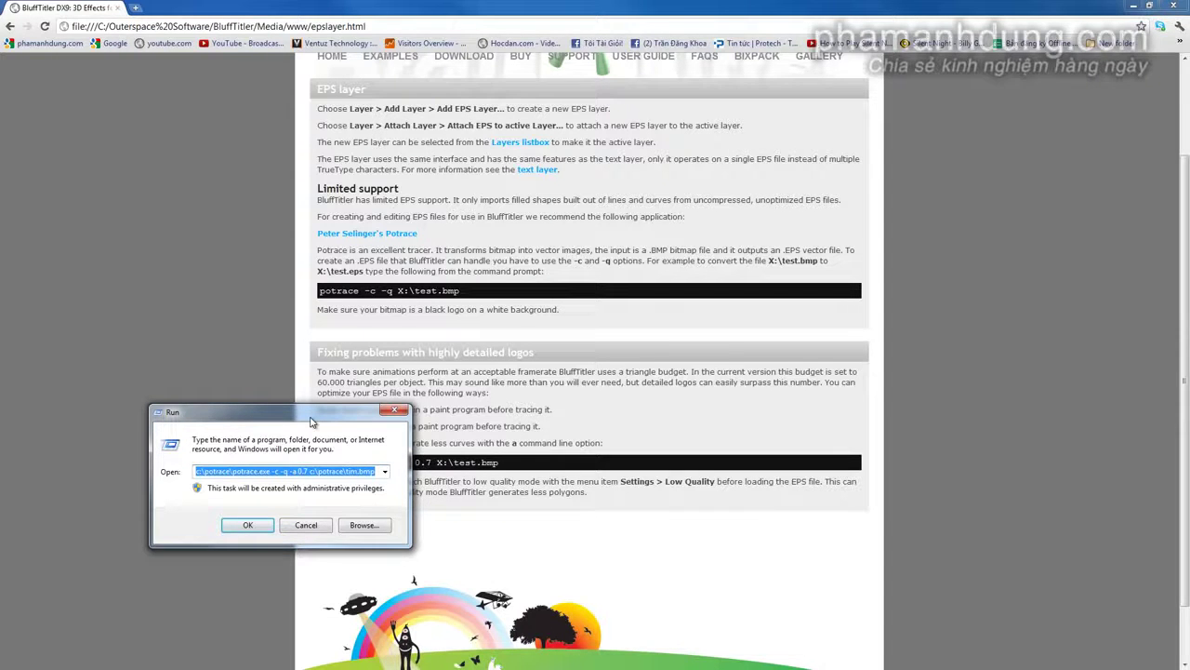
left_click_drag(173, 414, 352, 447)
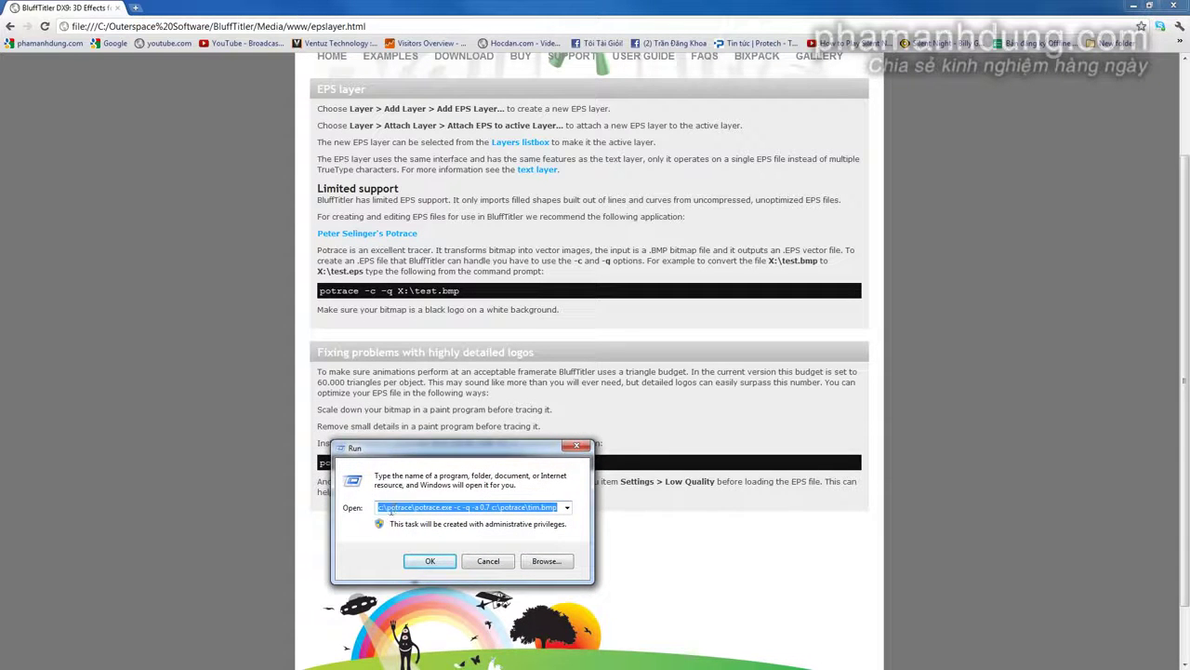
left_click(388, 508)
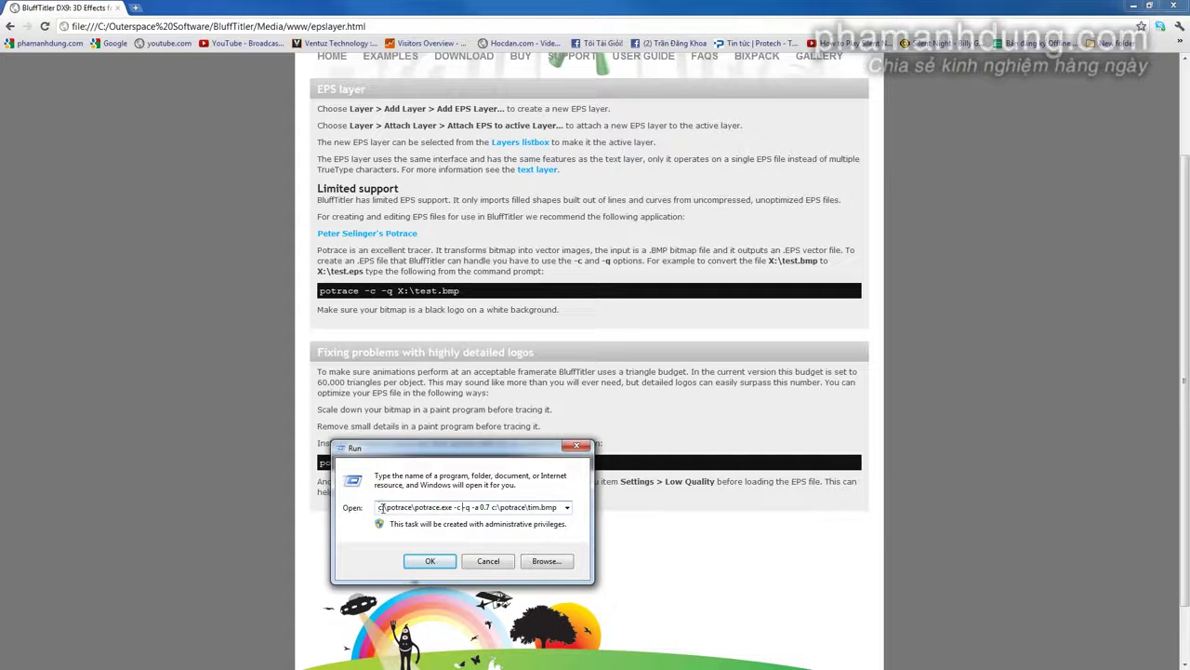
Move the Run prompt down and highlight the drive letter, potrace.exe and potrace folder
left_click_drag(414, 449, 396, 501)
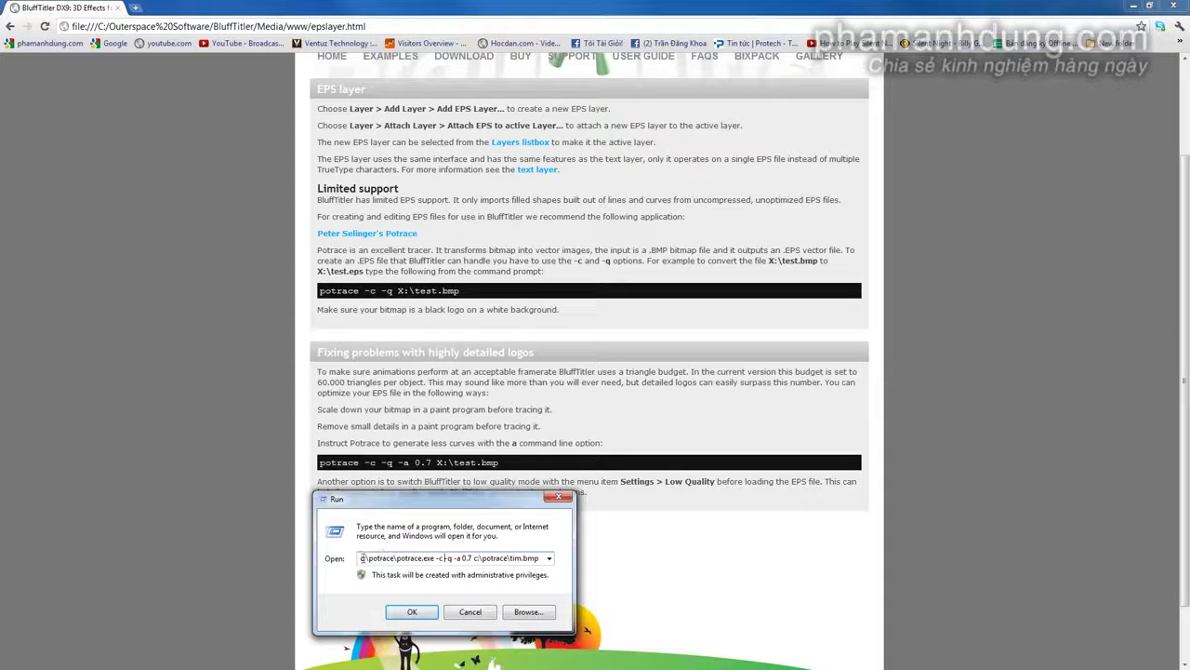
left_click_drag(361, 558, 367, 558)
left_click(361, 558)
left_click_drag(437, 558, 397, 558)
left_click(424, 558)
left_click_drag(378, 558, 391, 558)
left_click(433, 558)
Enter .7 for the -a option and highlight the c:\potrace\tim.bmp path, drive letter and extension
type(".7")
left_click_drag(474, 558, 531, 565)
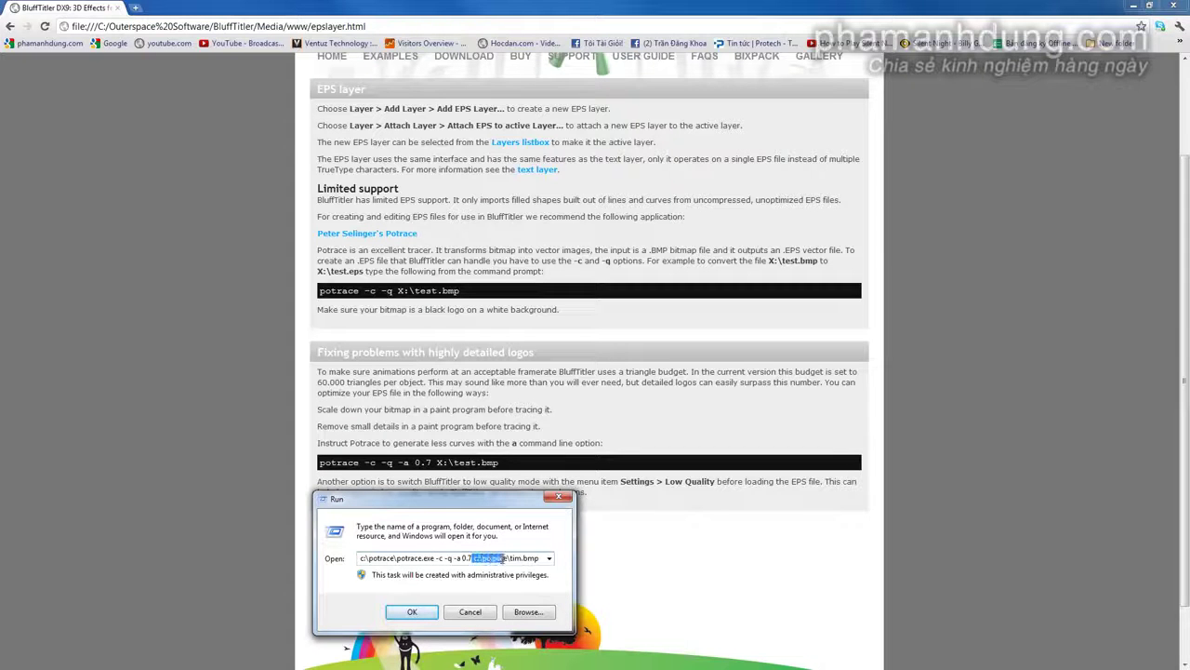
left_click(531, 564)
left_click_drag(472, 558, 480, 558)
left_click_drag(510, 558, 517, 558)
Open the Potrace folder on drive C: and look through its hoavan bitmaps and files
key("End")
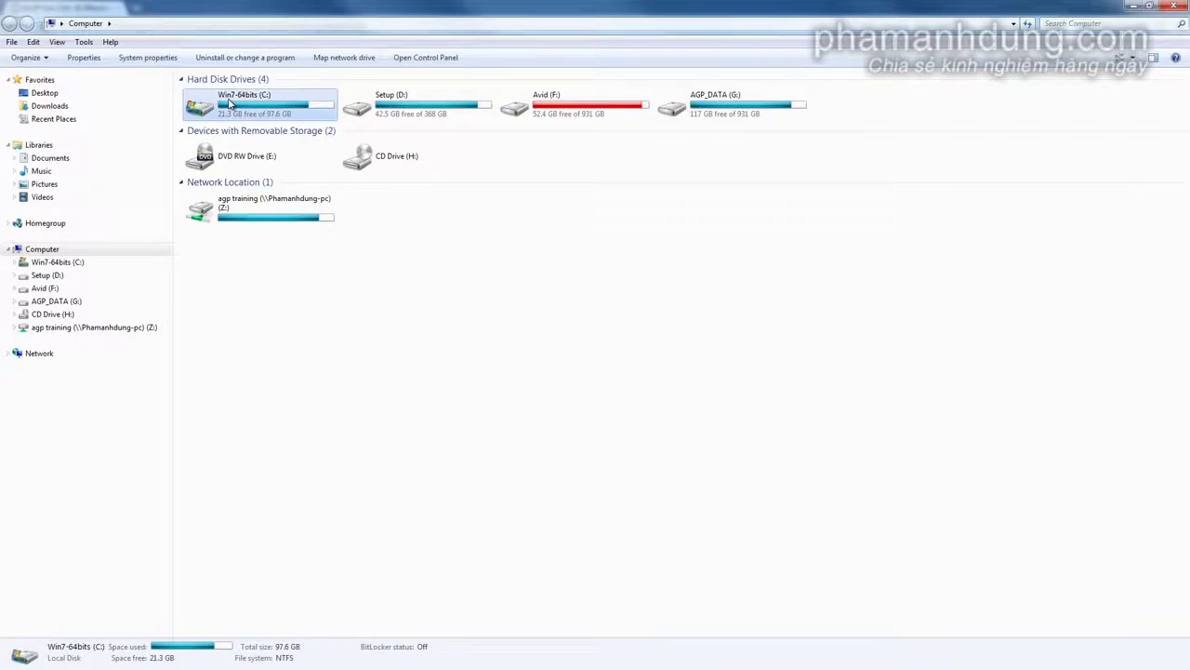
double_click(226, 108)
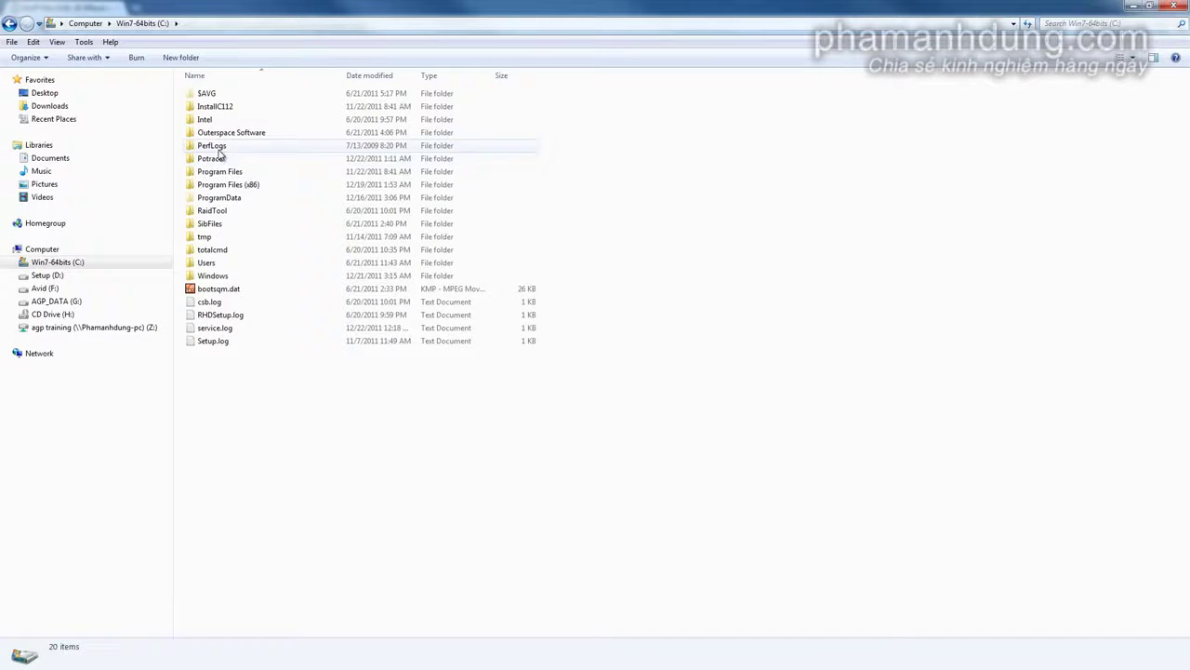
double_click(219, 160)
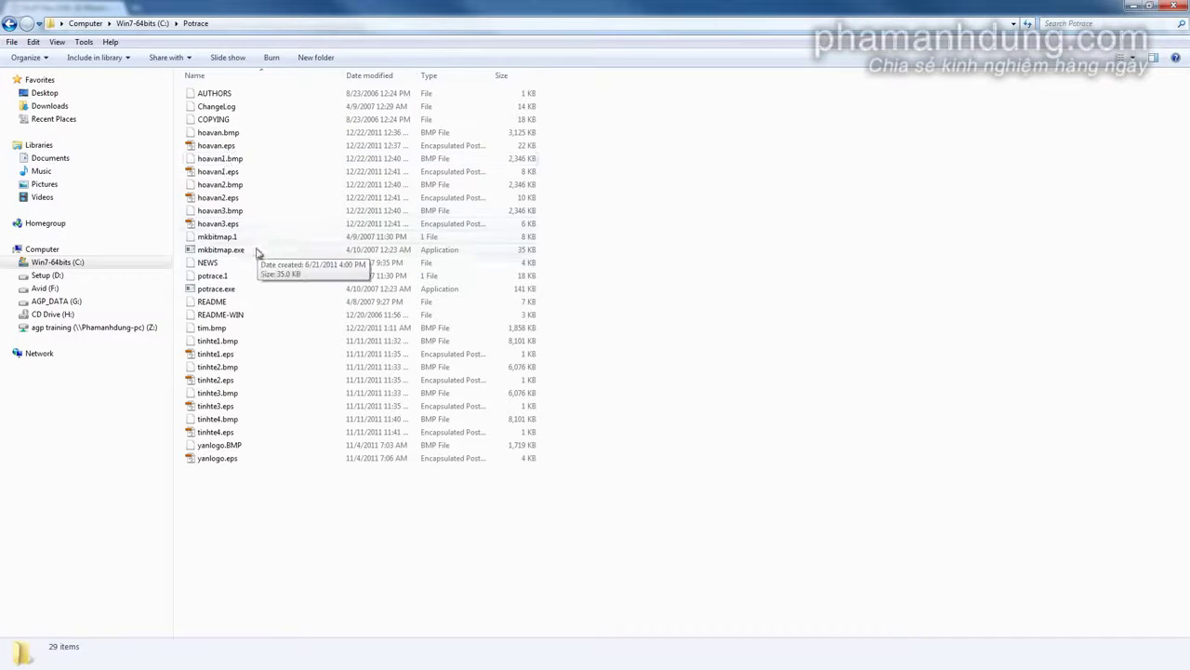
left_click(223, 186)
left_click(222, 317)
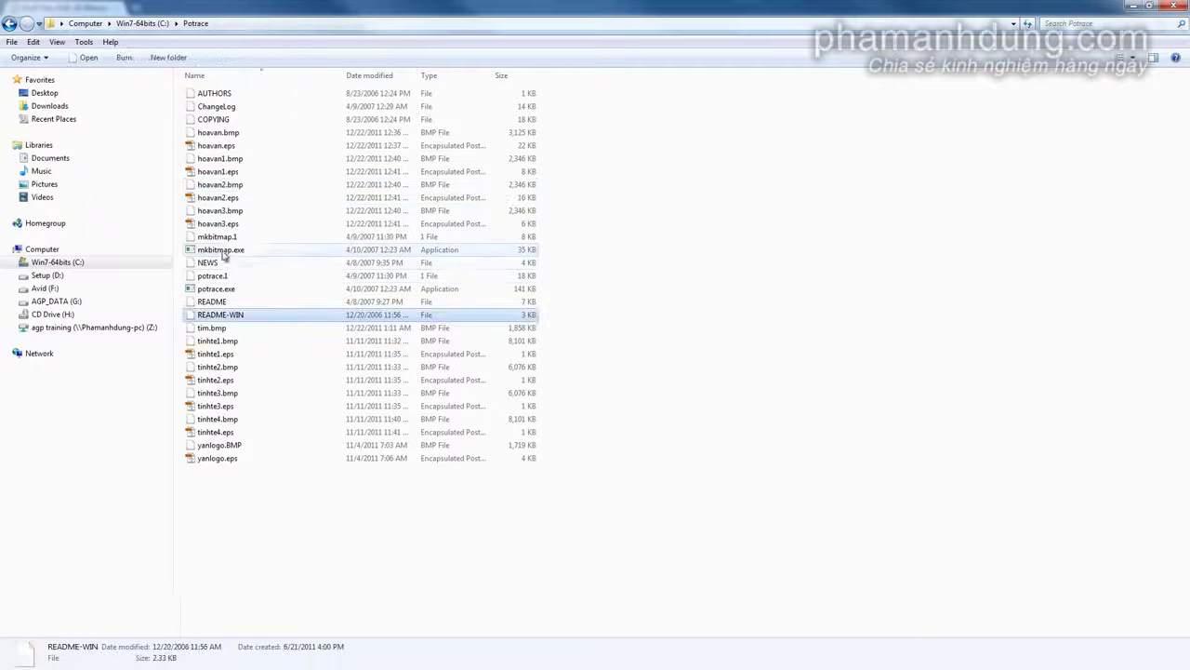
left_click(222, 250)
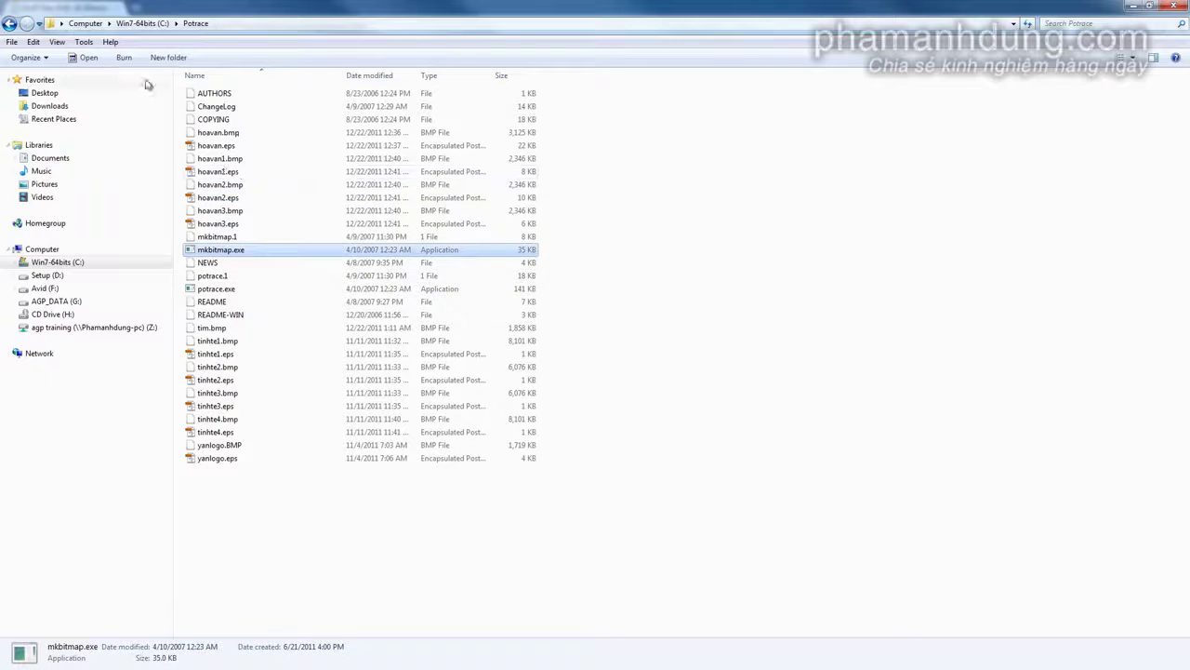
left_click(212, 211)
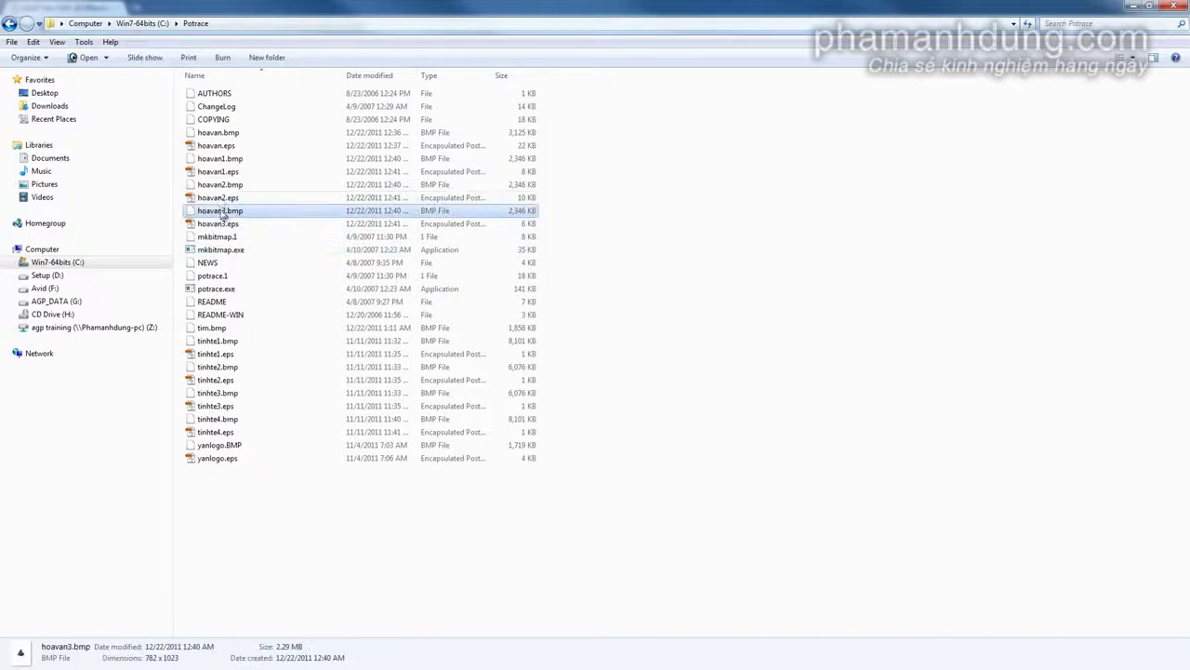
Try renaming hoavan1.bmp's extension to BMP
left_click(233, 159)
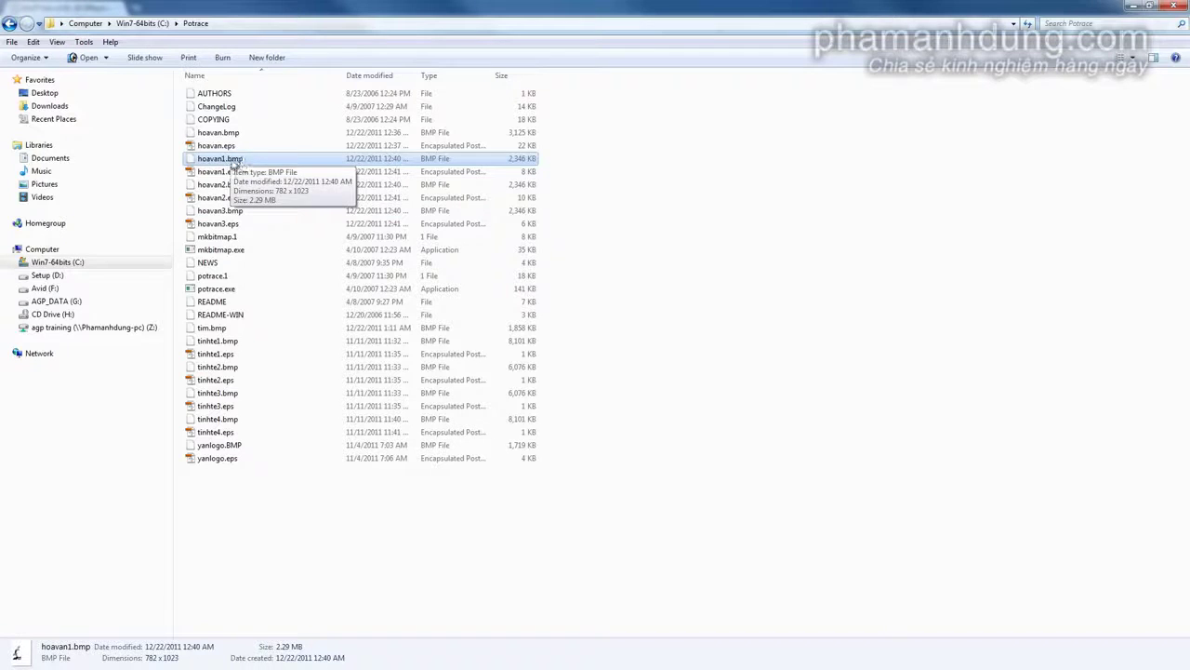
left_click(232, 159)
double_click(232, 159)
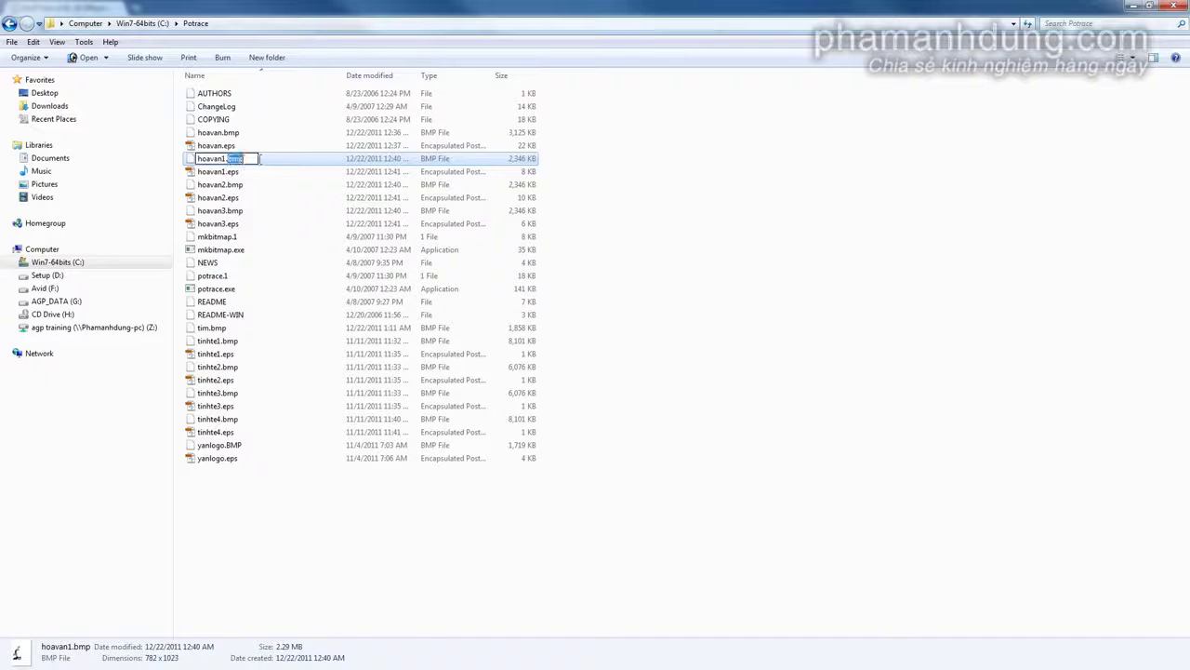
type("BMP")
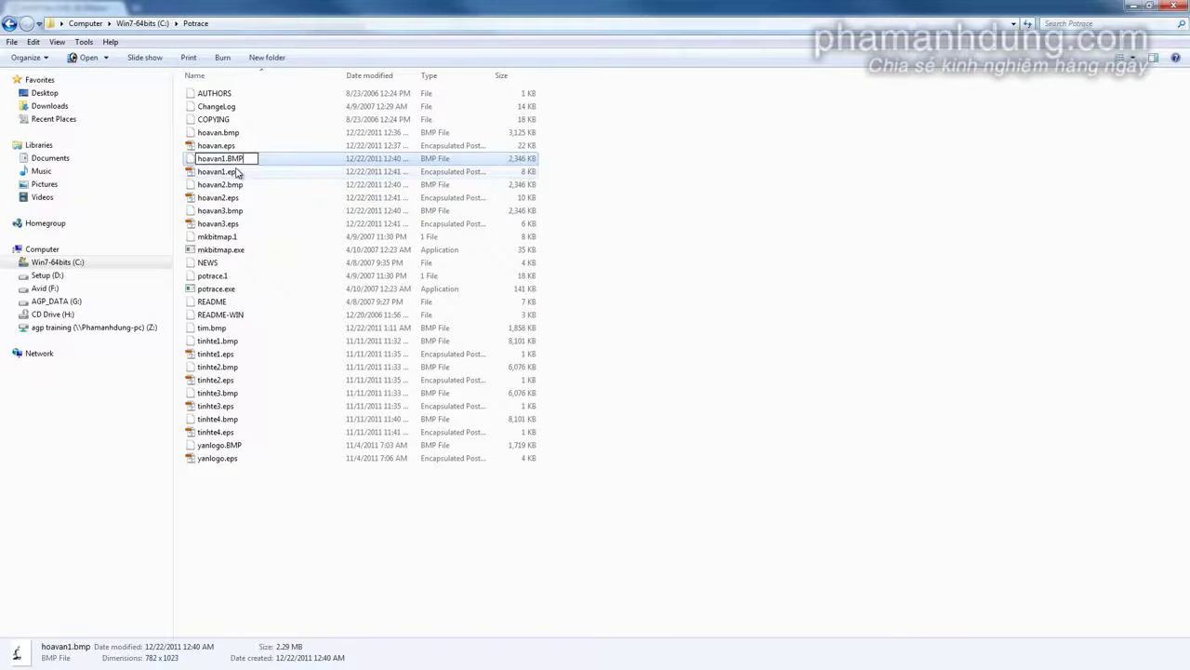
Recall the potrace command, then return to the Potrace folder and select hoavan2.bmp
key("super+r")
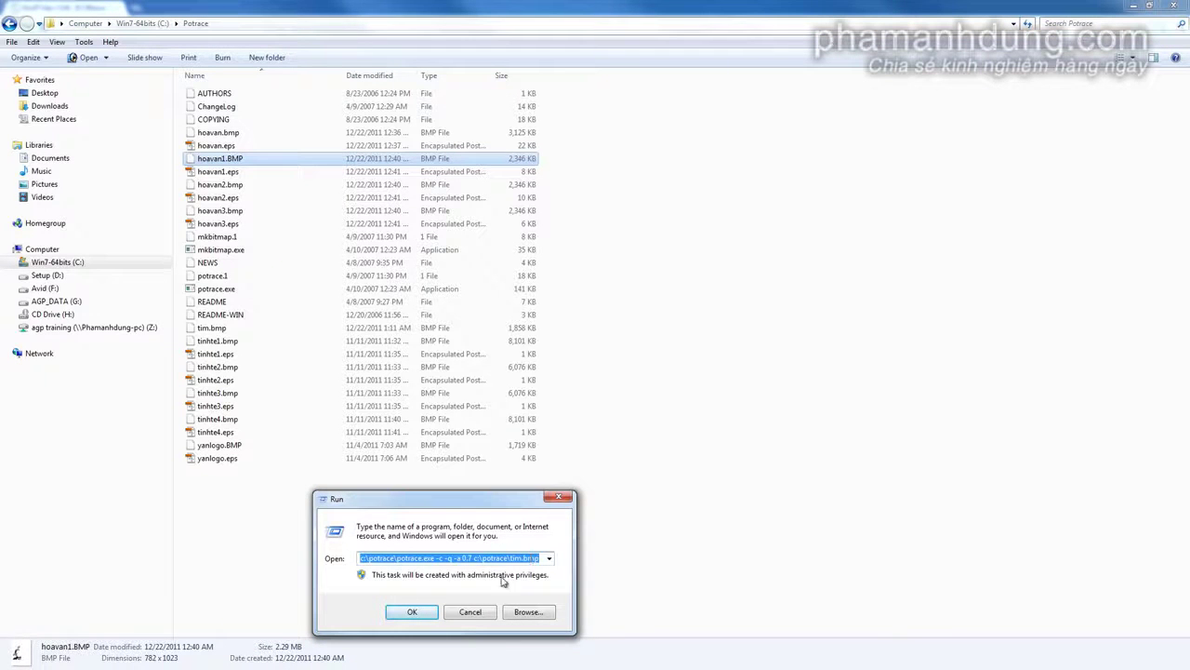
left_click(196, 500)
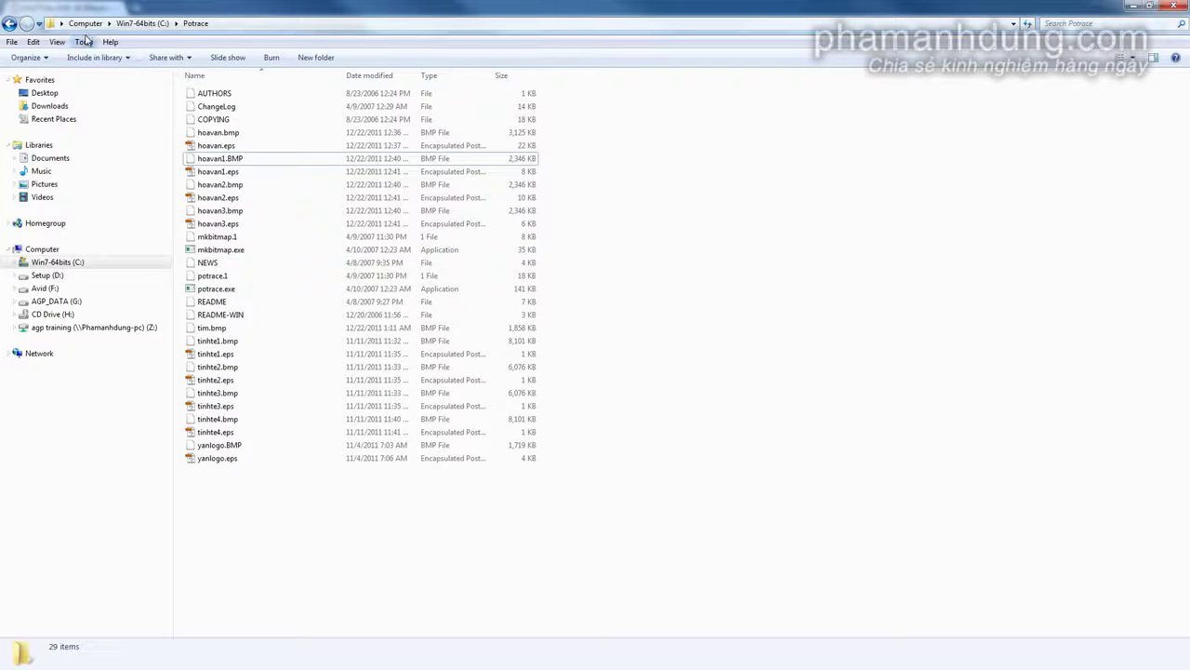
left_click(228, 184)
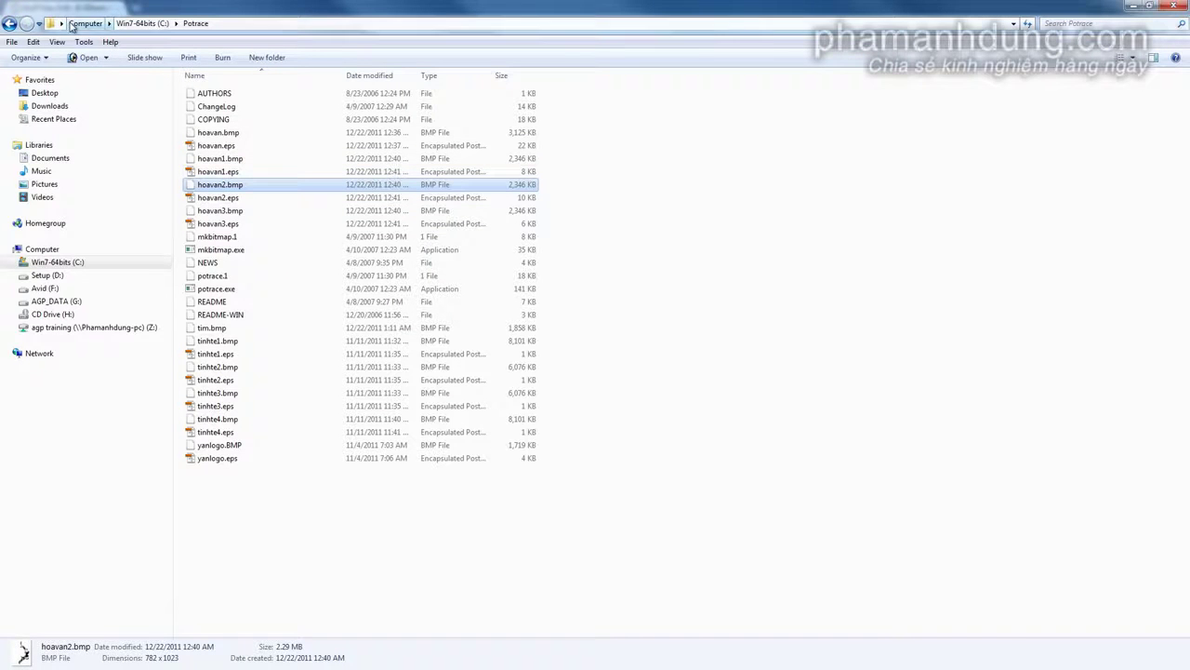
left_click(84, 42)
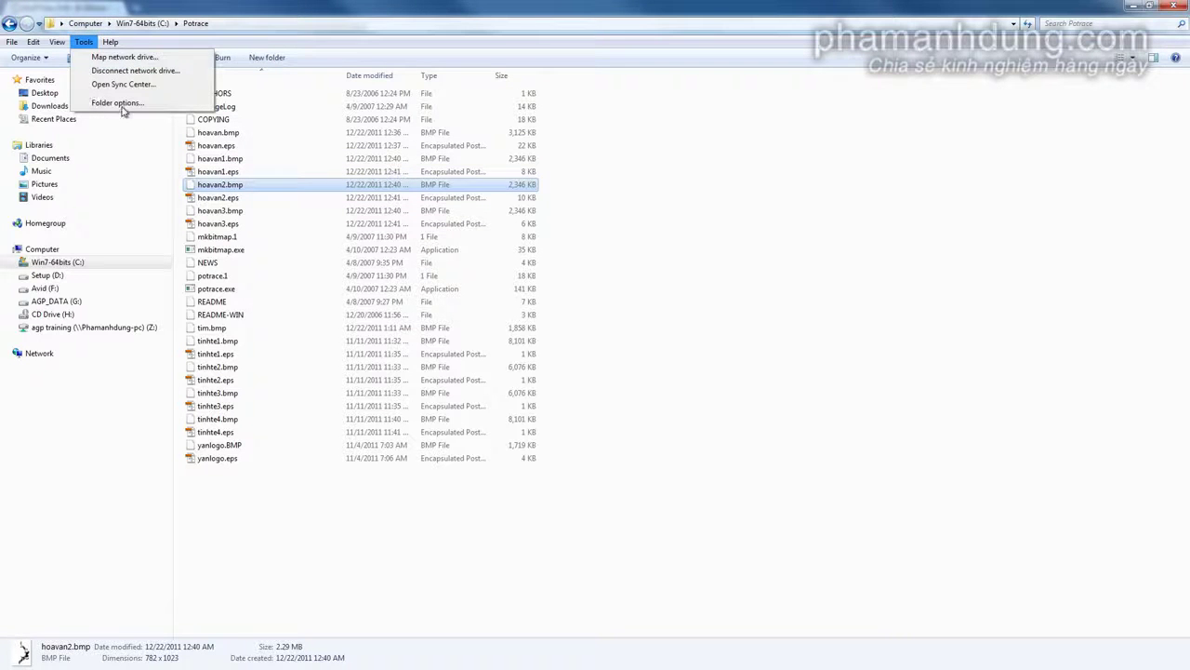
Uncheck 'Hide extensions for known file types' in Folder Options and apply it
left_click(121, 104)
left_click(64, 76)
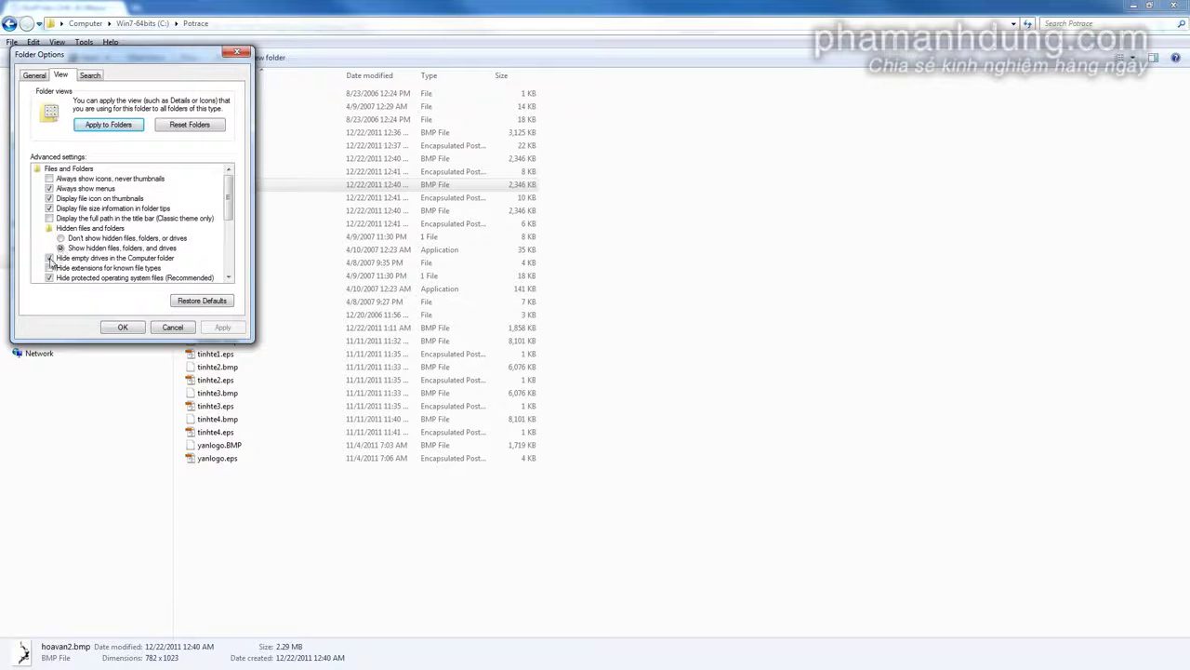
left_click_drag(229, 206, 229, 223)
left_click(104, 238)
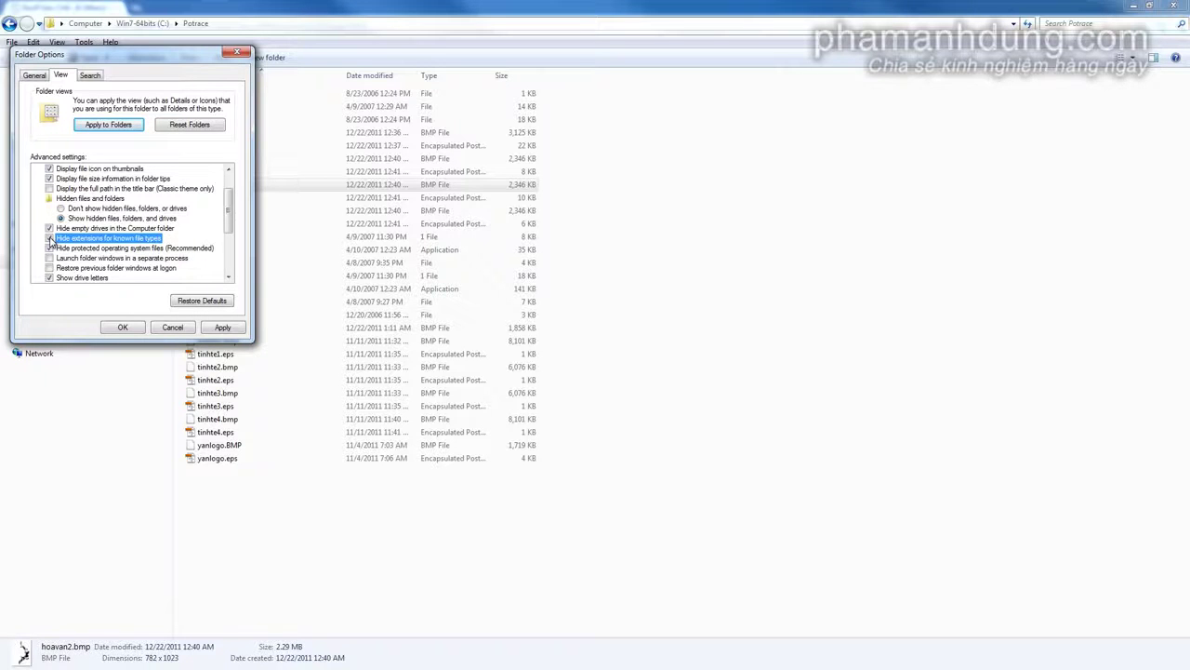
left_click(50, 239)
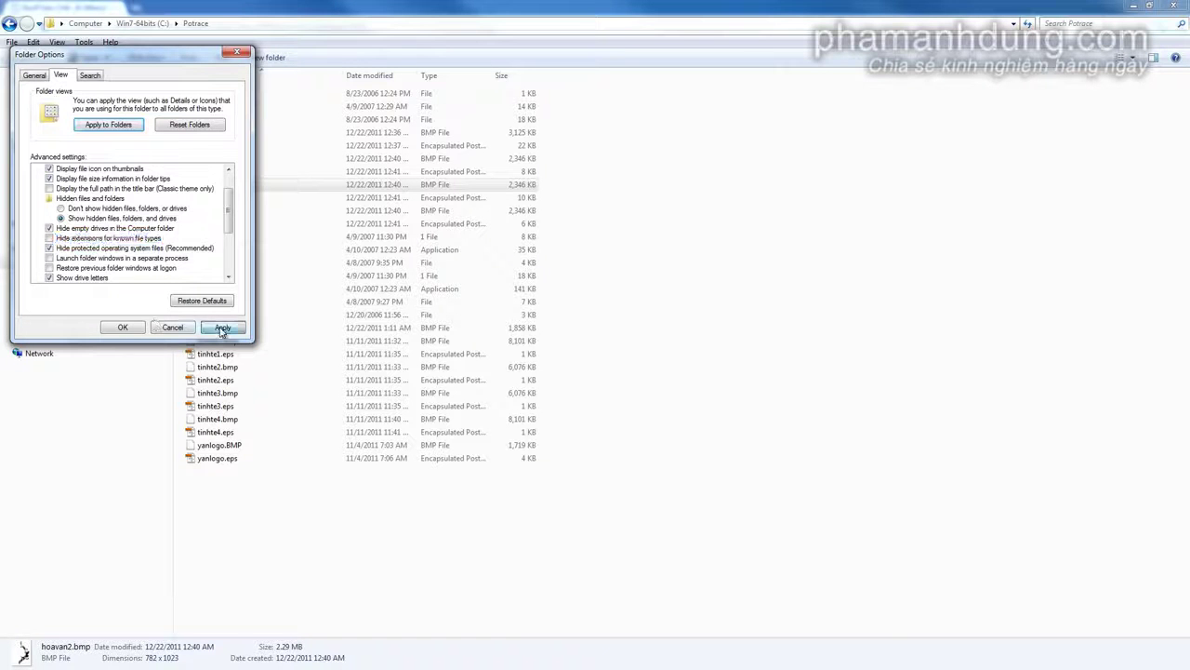
left_click(124, 327)
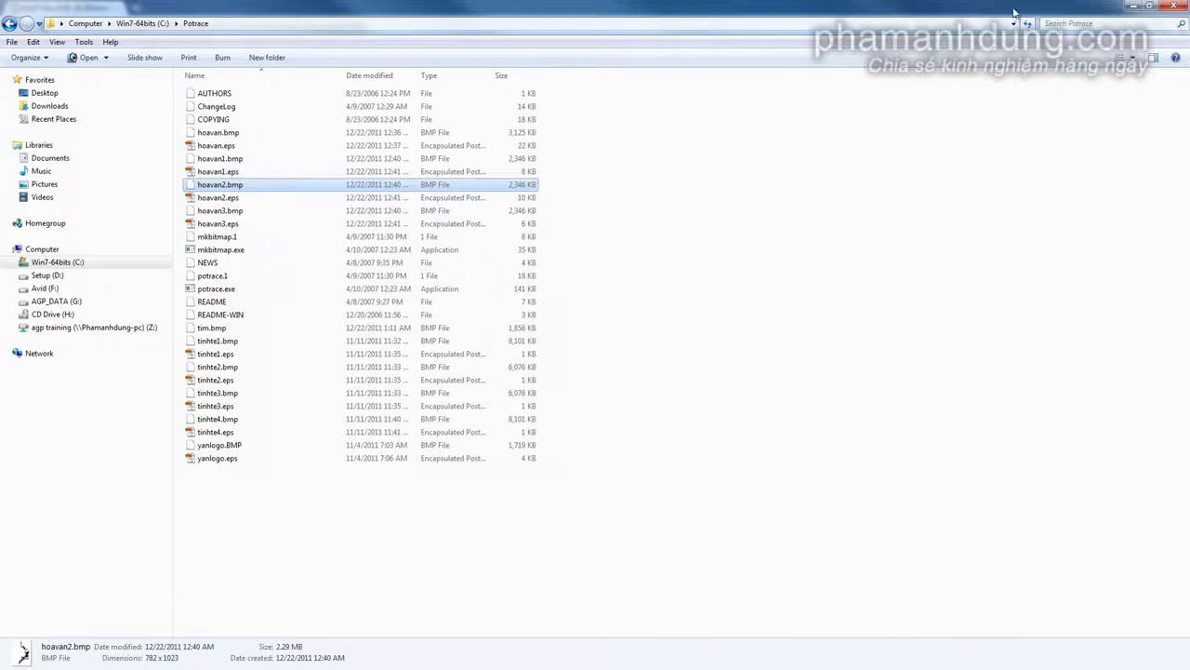
Run the potrace command on tim.bmp and select the resulting 3 KB tim.eps
key("super+r")
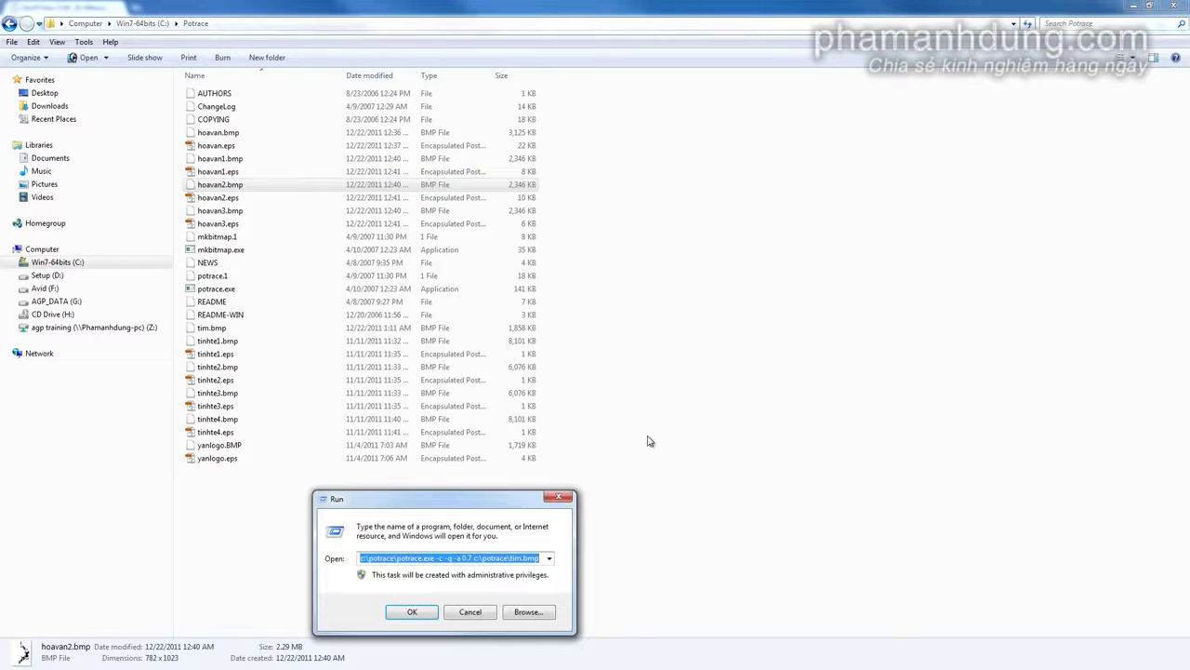
left_click(526, 558)
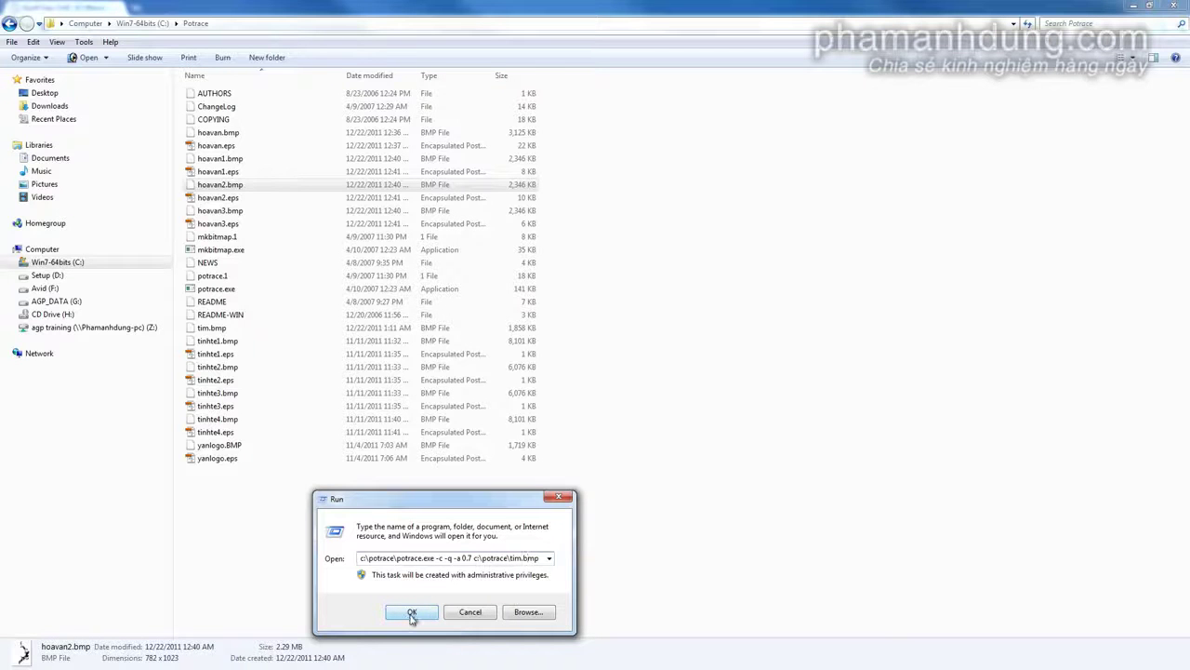
left_click(432, 620)
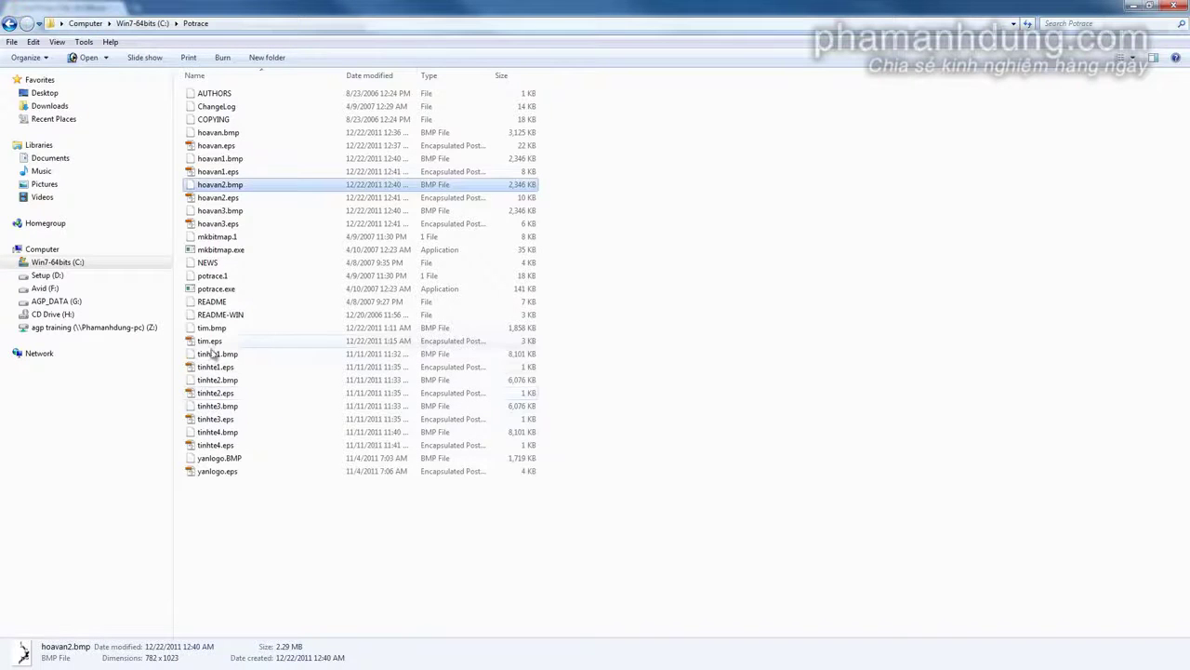
left_click(204, 342)
left_click(205, 327)
left_click(207, 342)
left_click(207, 327)
left_click(208, 341)
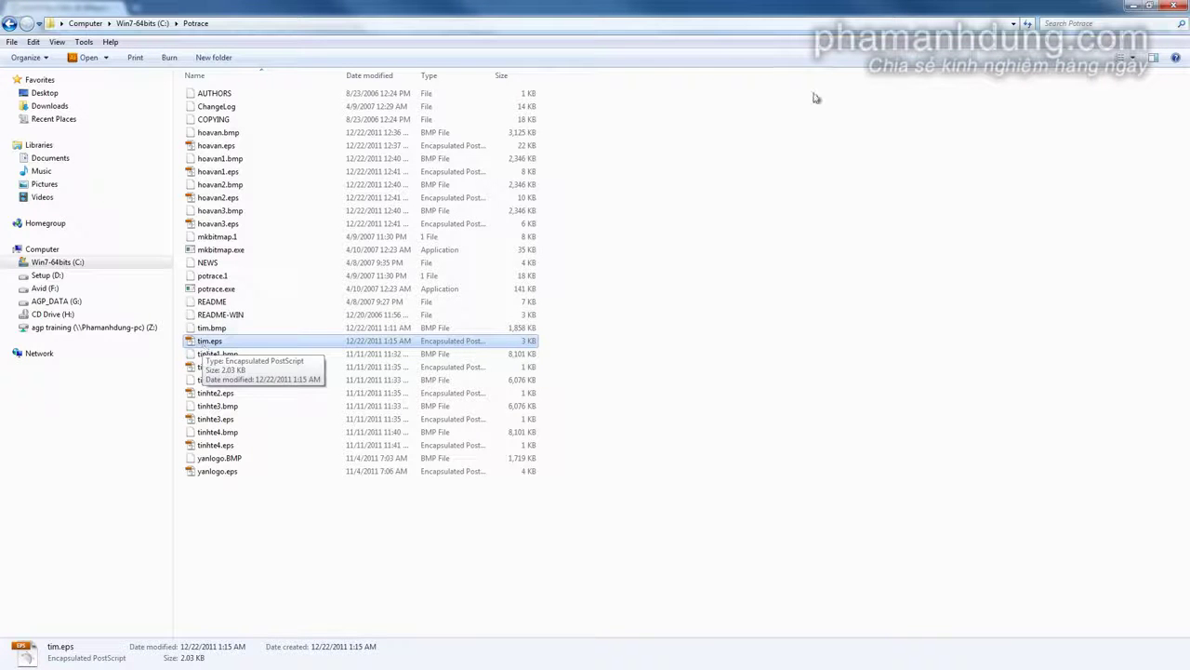
Minimize the Potrace folder and browser windows to bring BluffTitler's project forward
left_click(1135, 7)
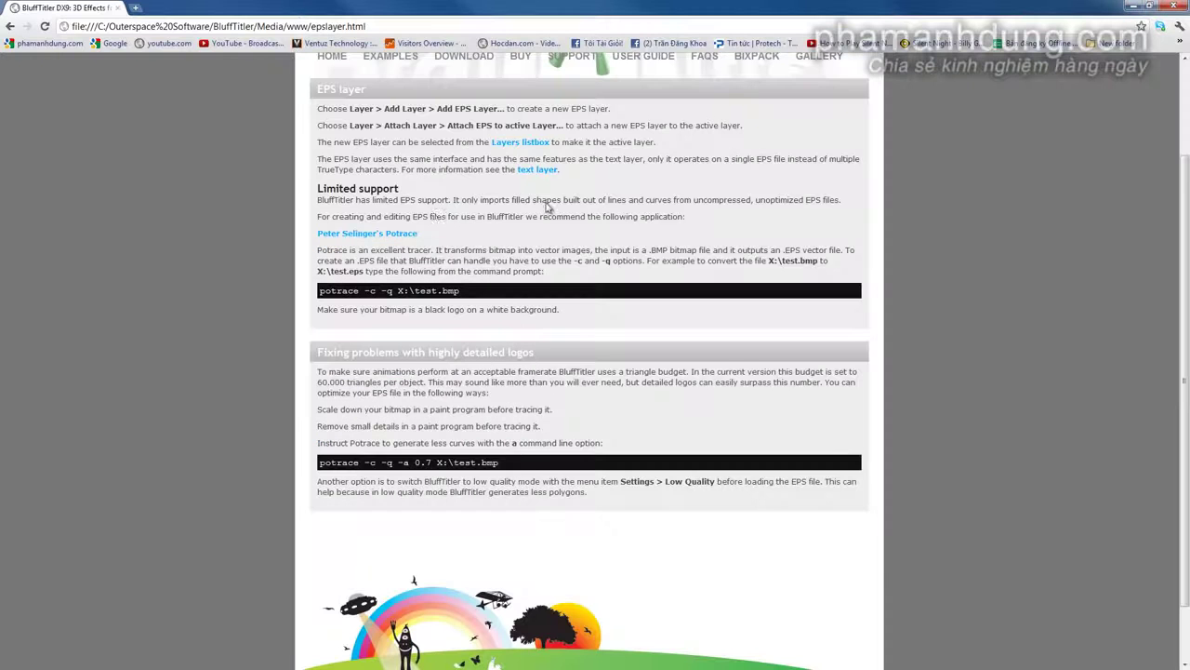
left_click(1133, 8)
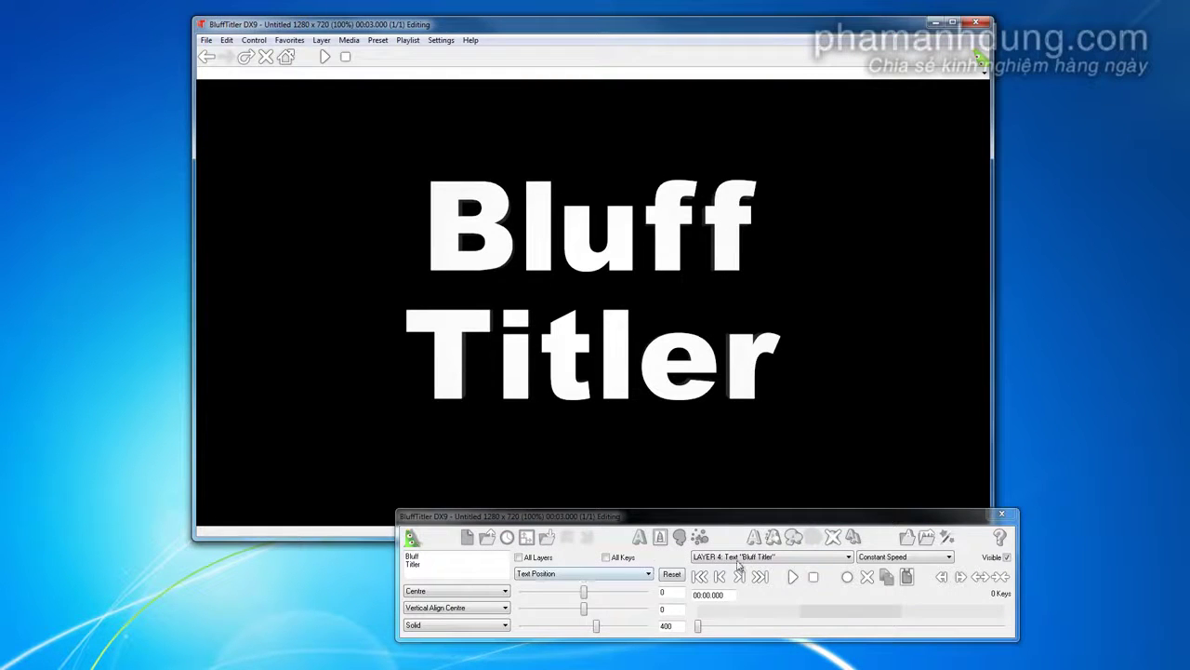
left_click(754, 556)
left_click(744, 589)
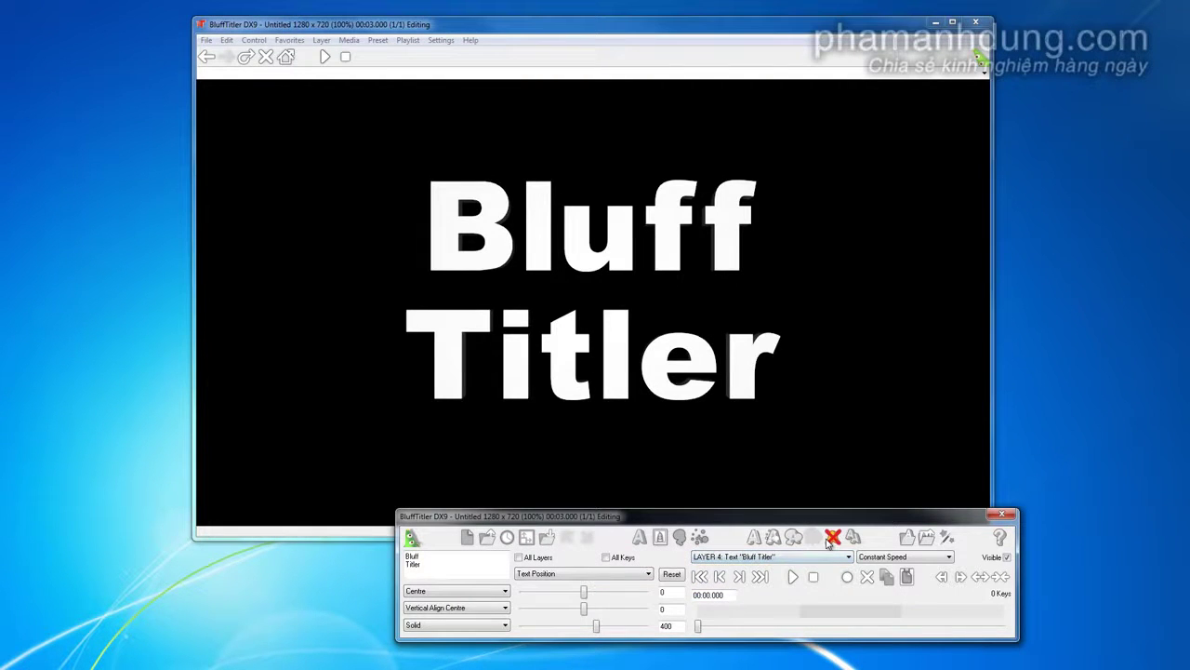
Delete the Bluff Titler text layer and load tim.eps as a new EPS layer
left_click(832, 537)
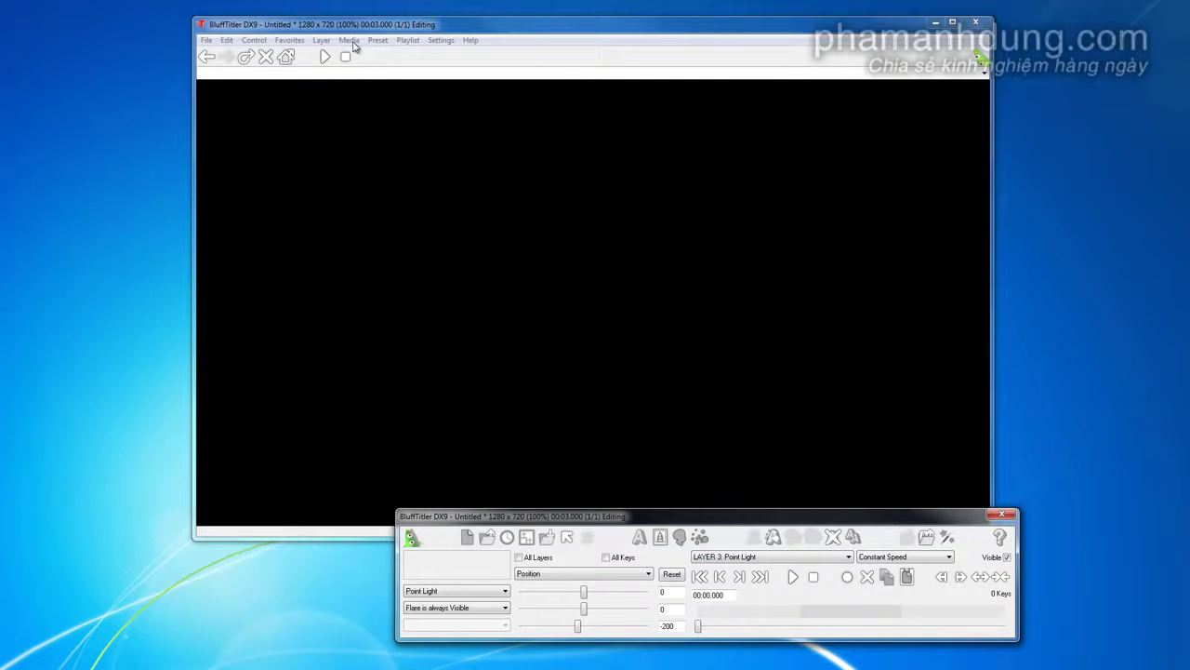
left_click(322, 40)
mouse_move(336, 58)
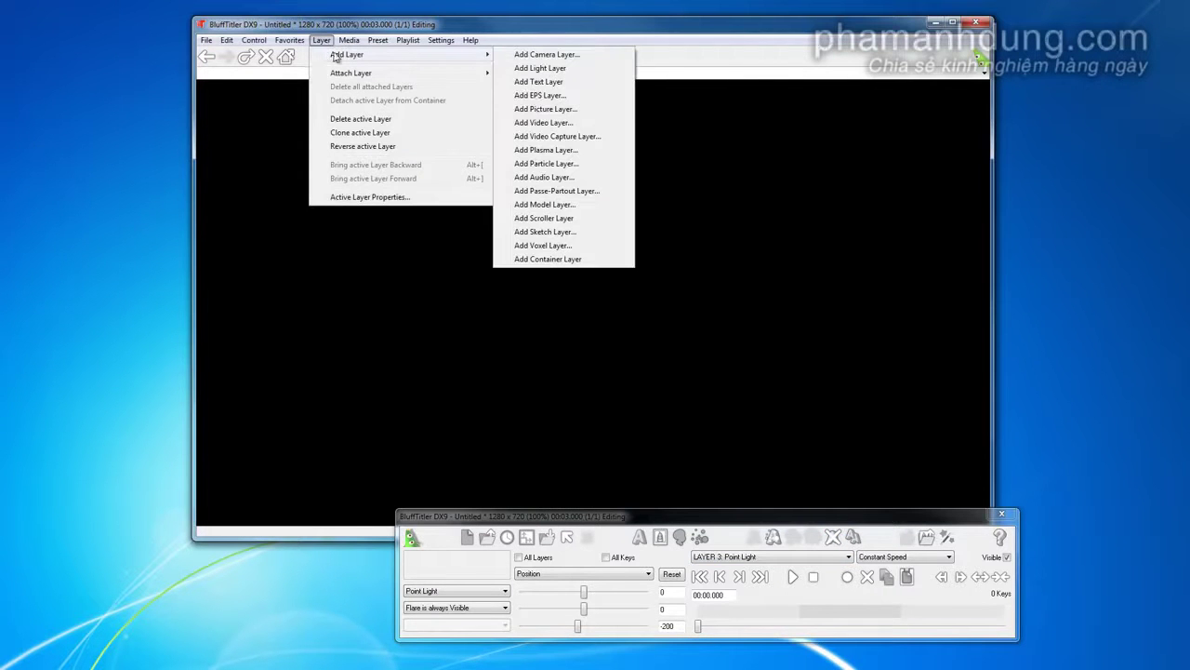
left_click(541, 96)
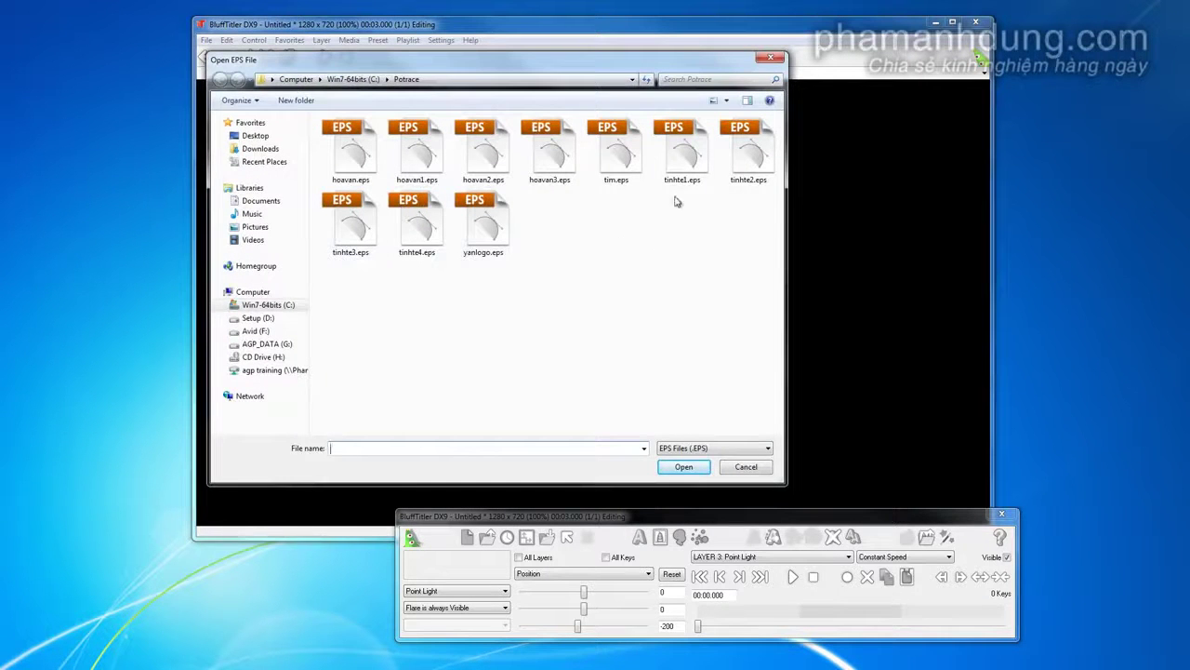
left_click(625, 173)
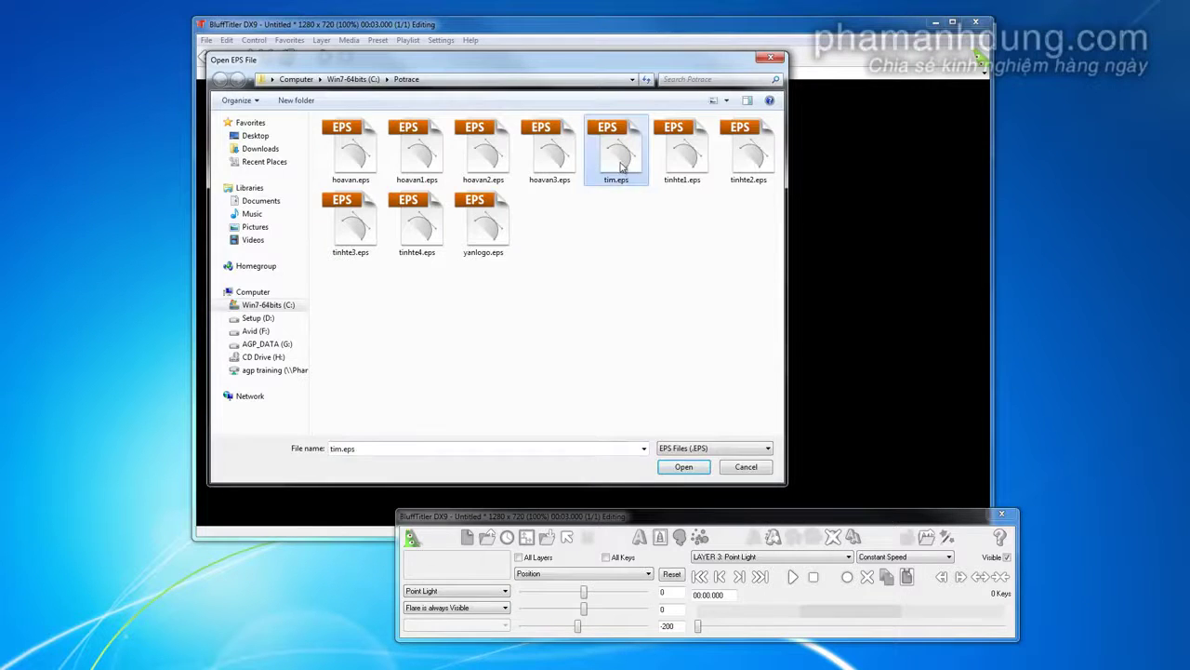
double_click(614, 161)
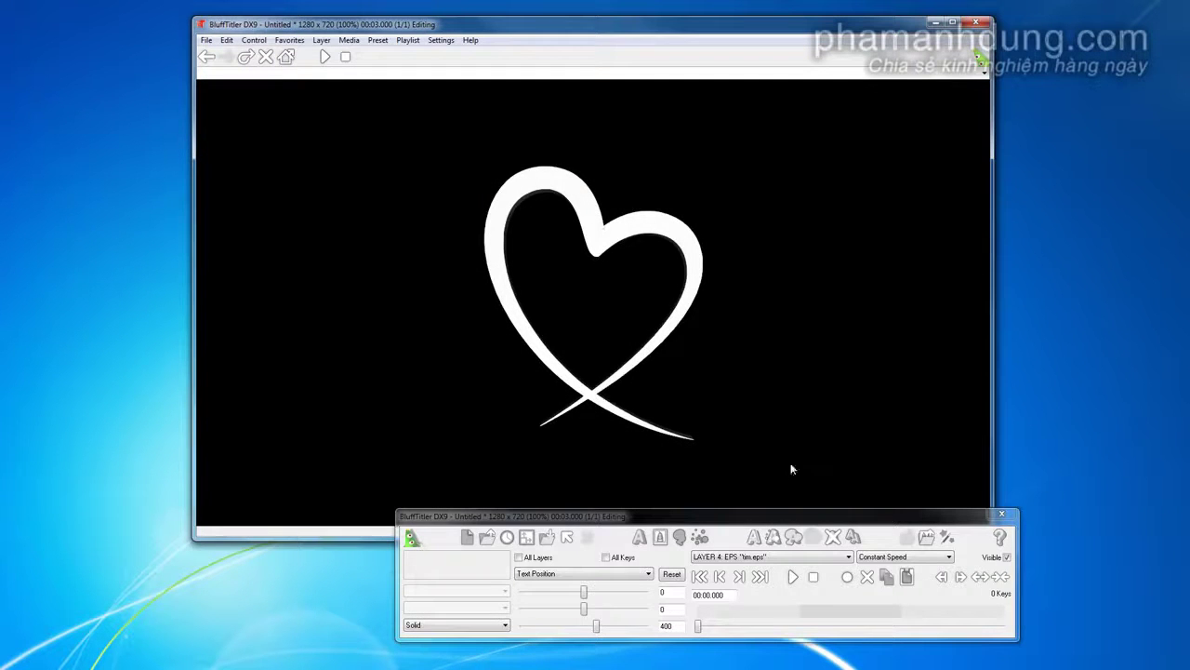
Test-rotate the heart in 3D, then reset its rotation to face front
left_click(558, 574)
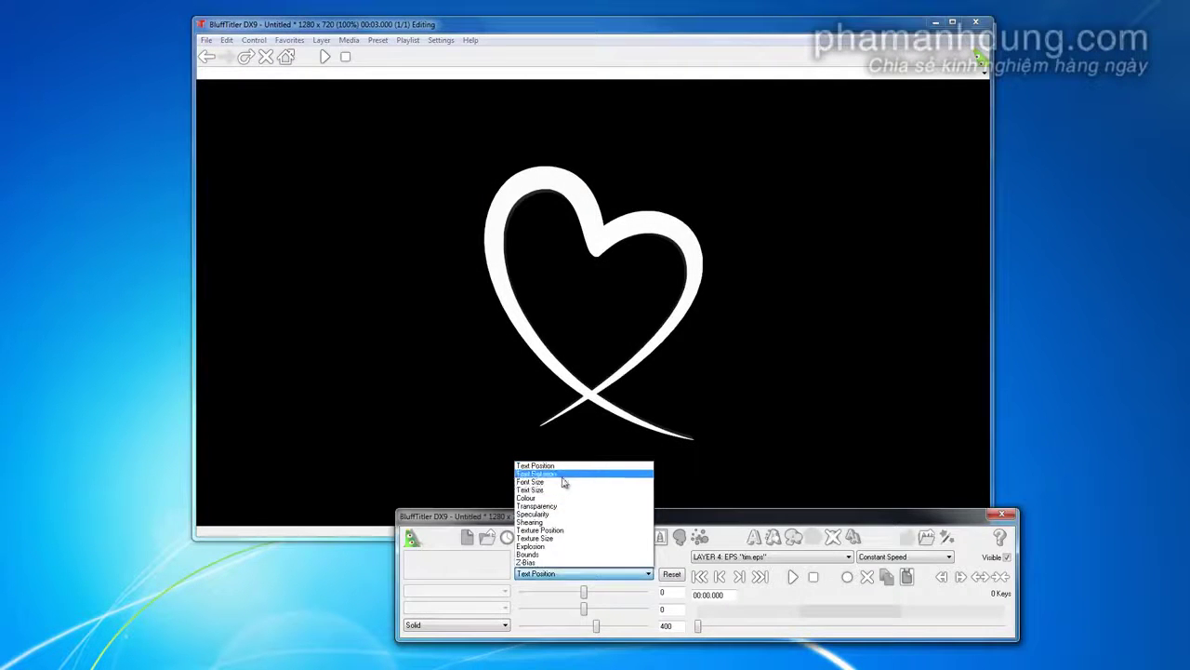
left_click(568, 475)
mouse_move(782, 380)
left_mouse_down()
mouse_move(434, 327)
mouse_move(837, 345)
left_mouse_up()
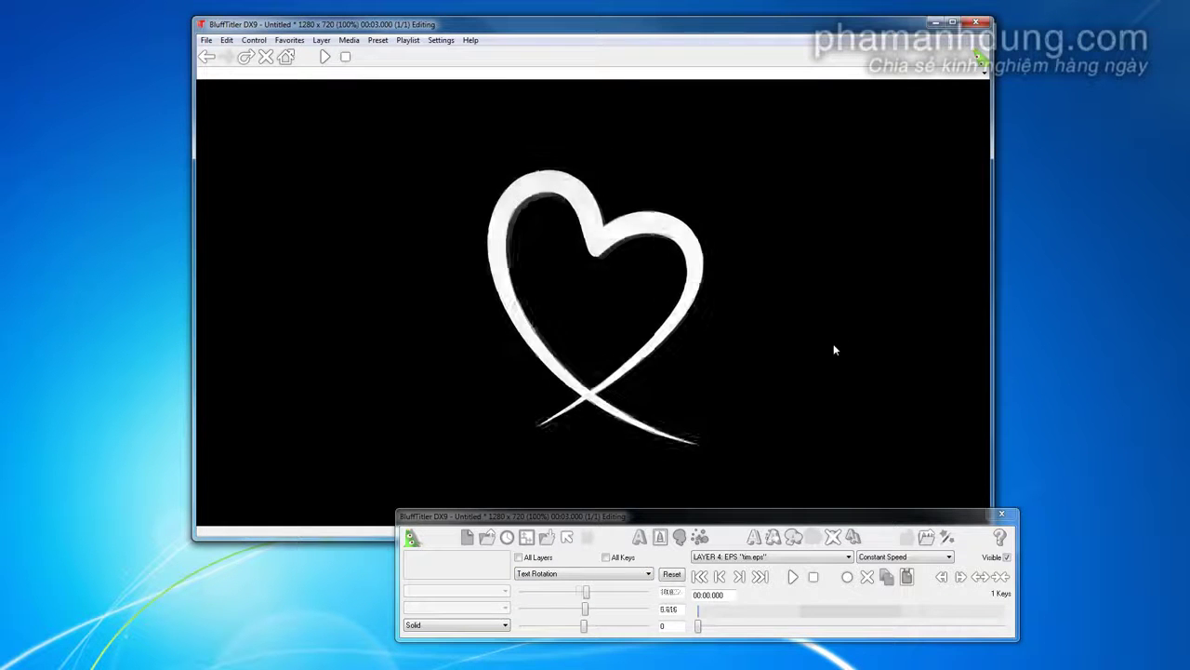
left_click(672, 573)
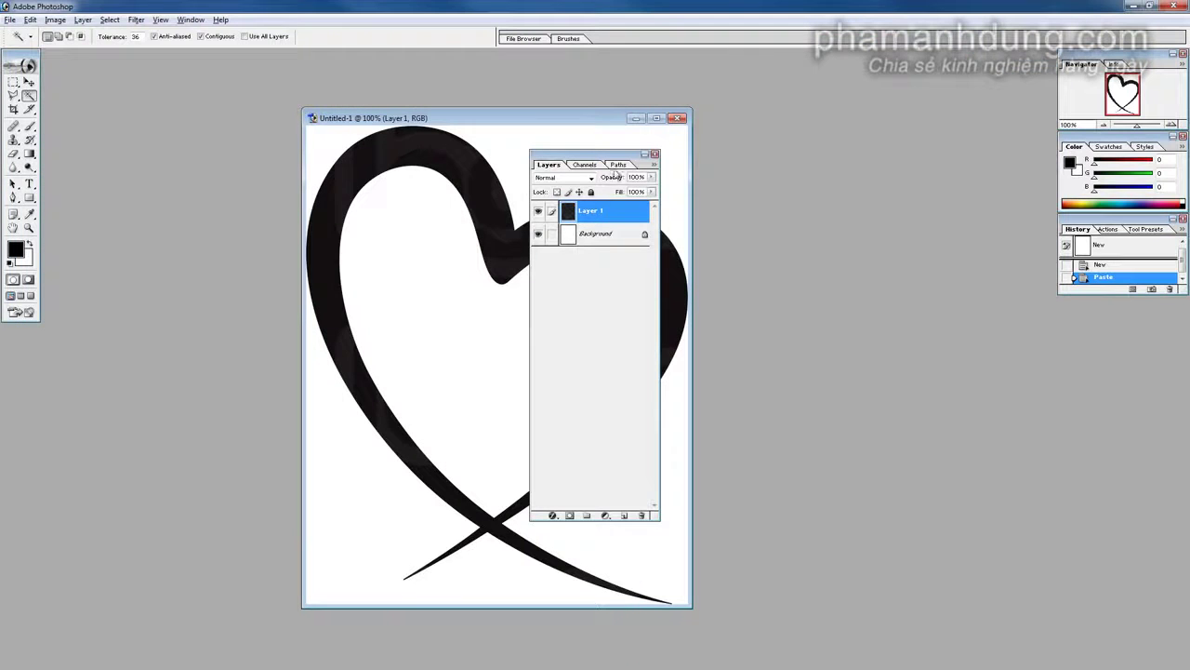
left_click_drag(616, 163, 837, 192)
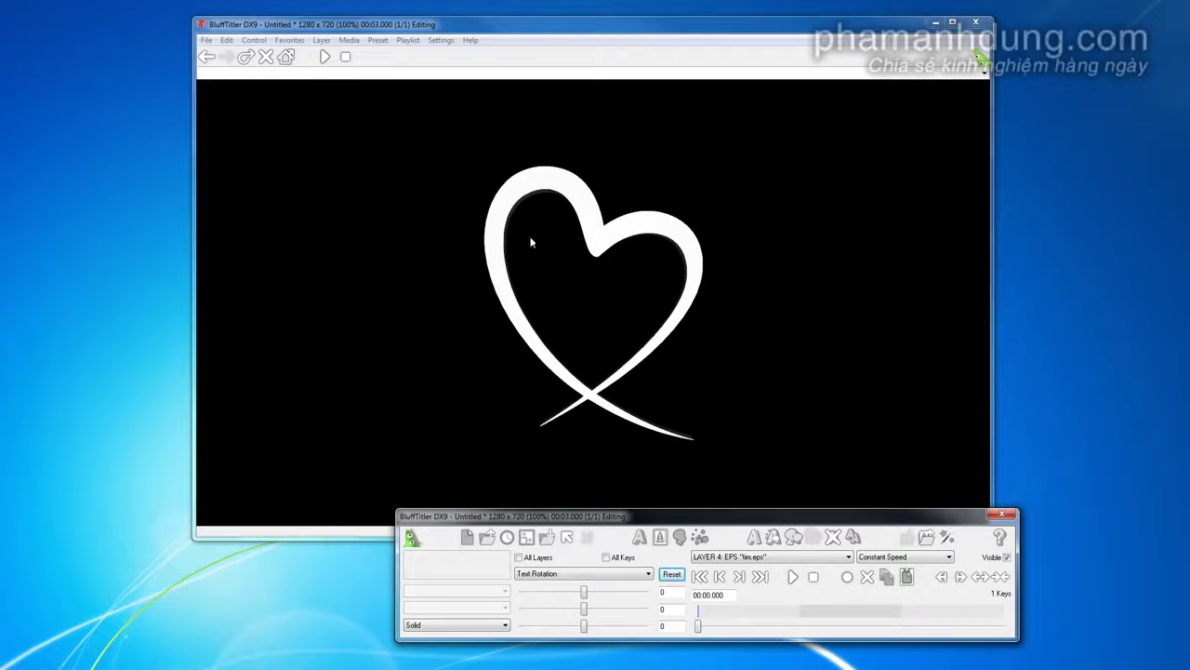
Move the heart closer with Text Position so it appears larger
left_click(562, 575)
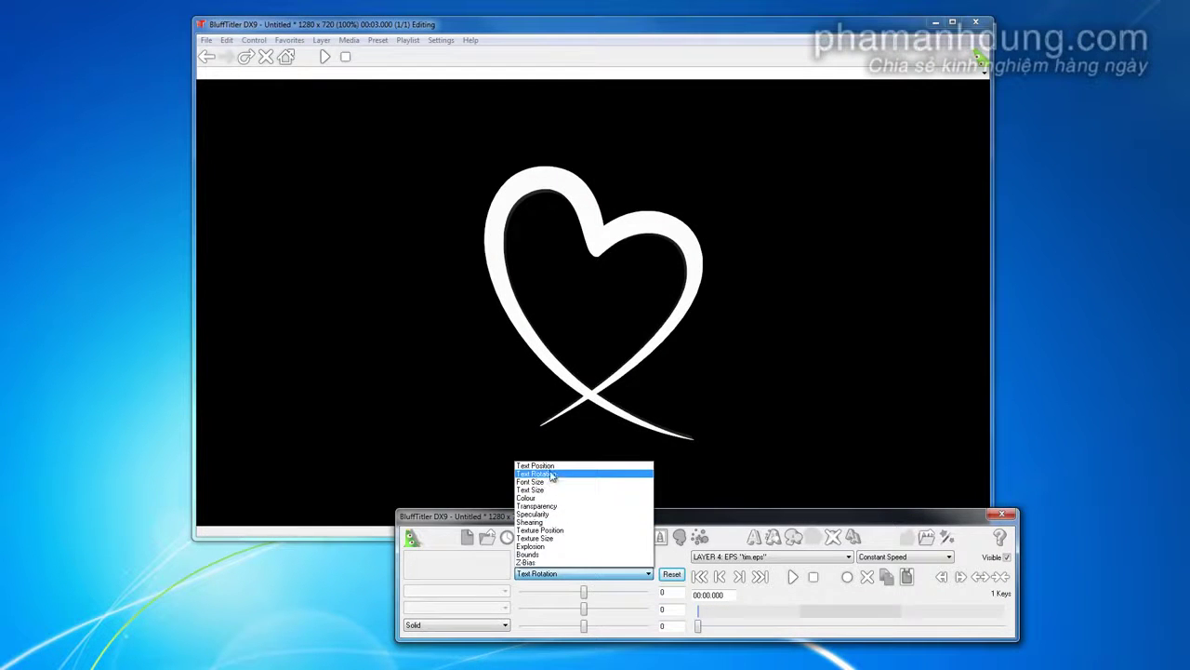
left_click(556, 467)
mouse_move(546, 351)
left_mouse_down()
mouse_move(408, 174)
mouse_move(540, 161)
mouse_move(499, 254)
left_mouse_up()
Tilt the heart with Text Rotation so its 3D thickness shows
left_click(532, 578)
left_click(579, 466)
mouse_move(579, 466)
left_mouse_down()
mouse_move(492, 320)
mouse_move(560, 440)
mouse_move(799, 375)
mouse_move(605, 332)
mouse_move(597, 405)
left_mouse_up()
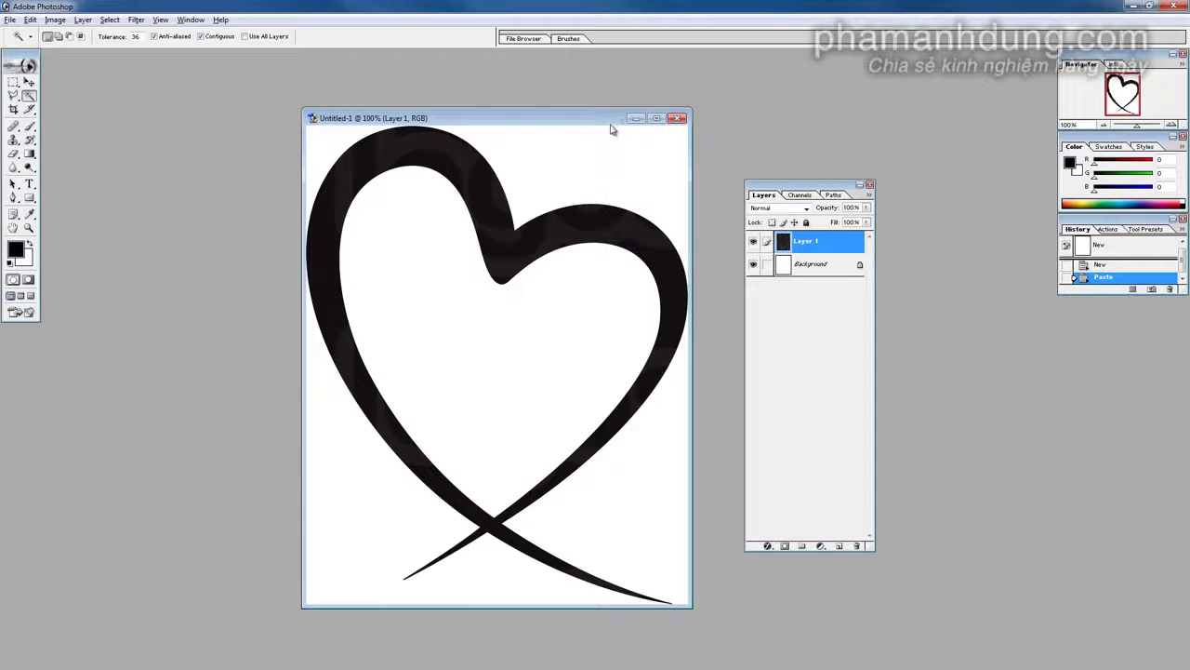
left_click_drag(611, 124, 586, 119)
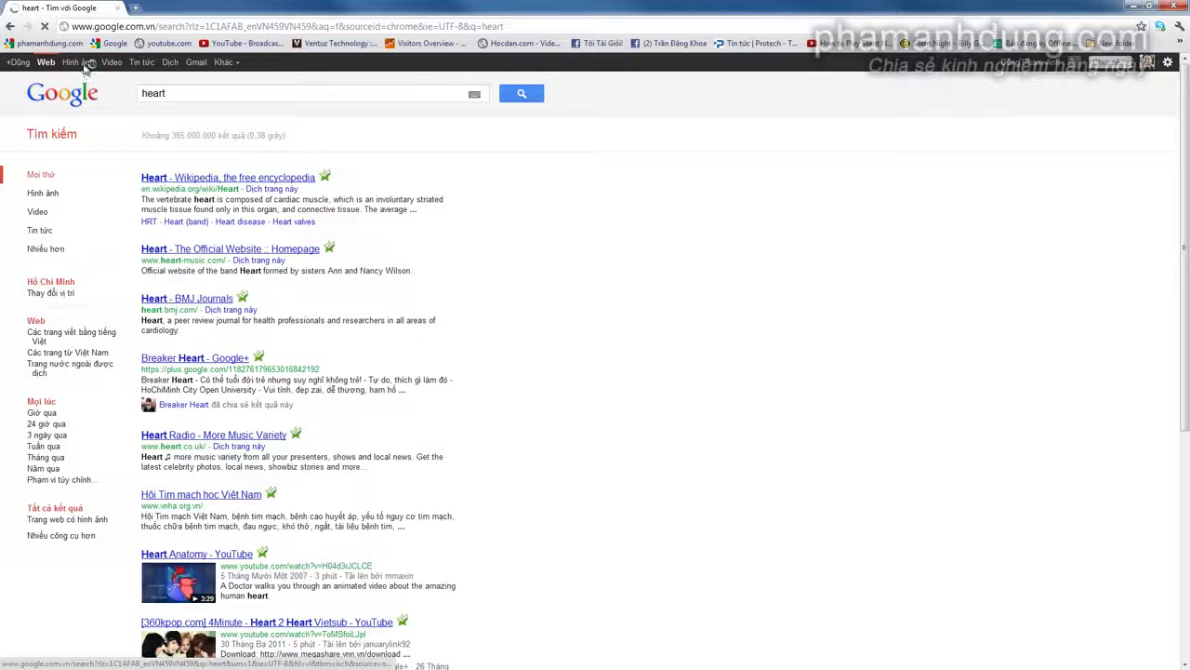
Show Images results for the heart search, filtered to Large (Lớn) sizes
left_click(84, 68)
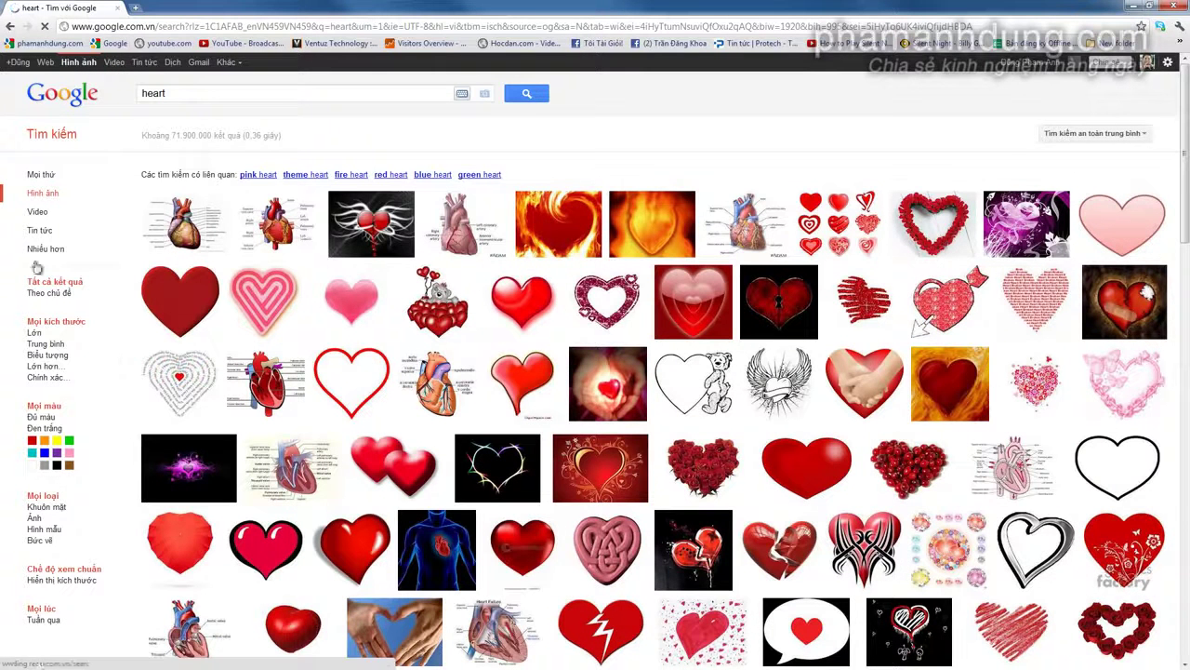
left_click(34, 333)
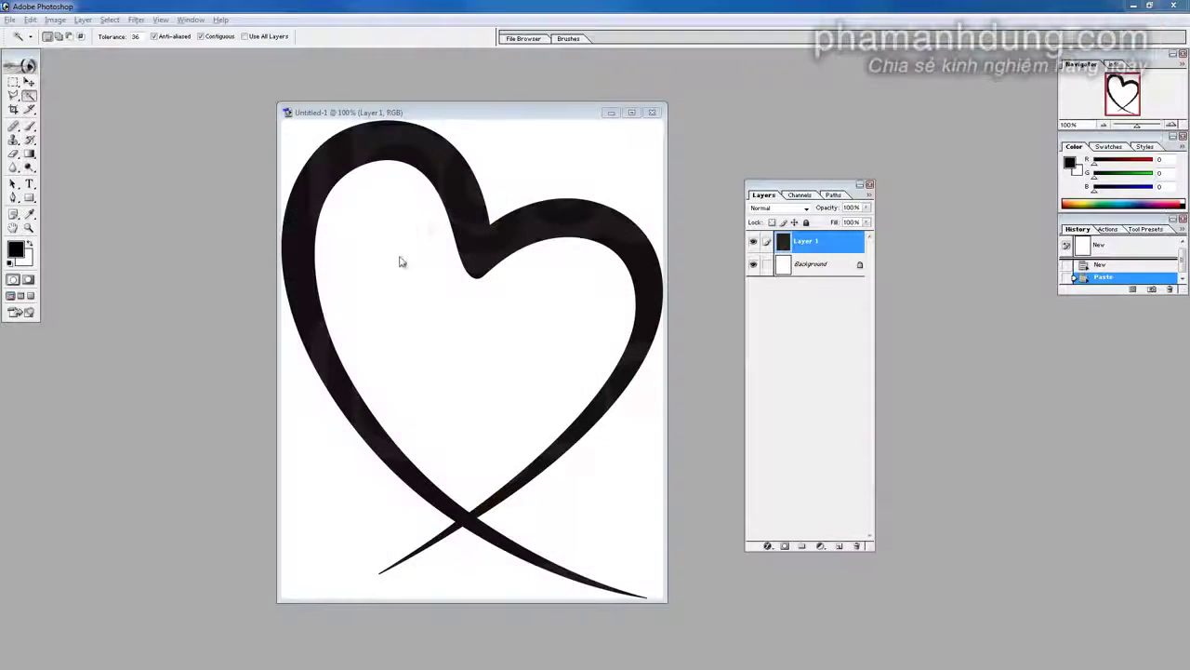
Draw a closed curved pen path inside the heart
left_click_drag(419, 112, 397, 113)
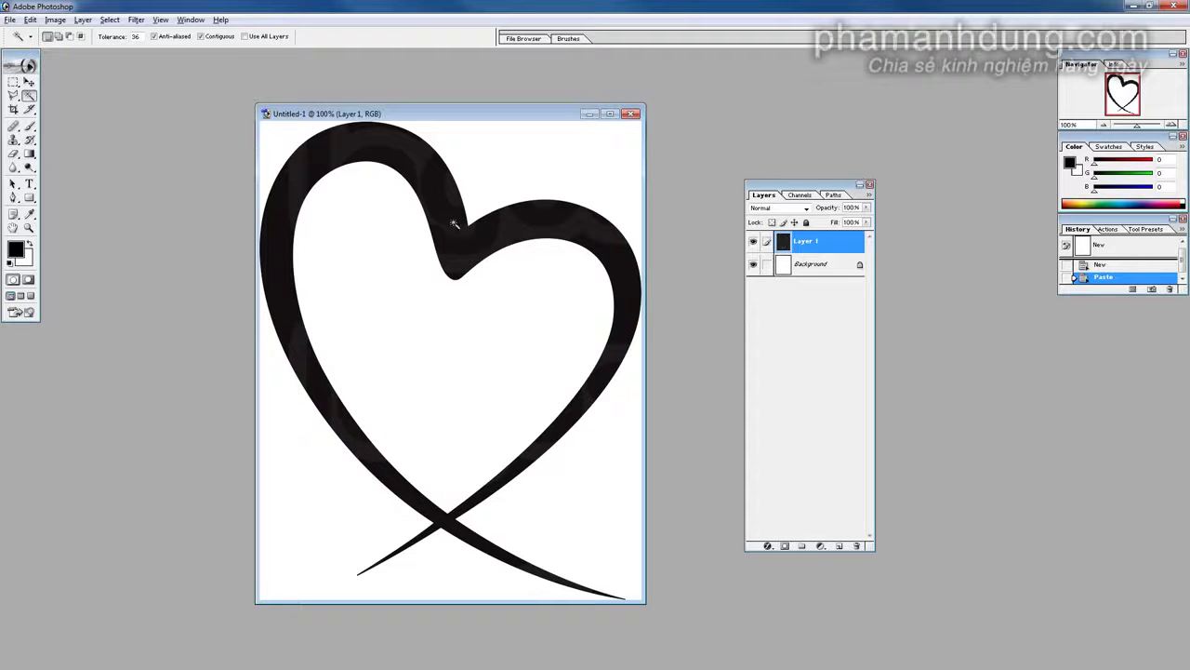
key("z")
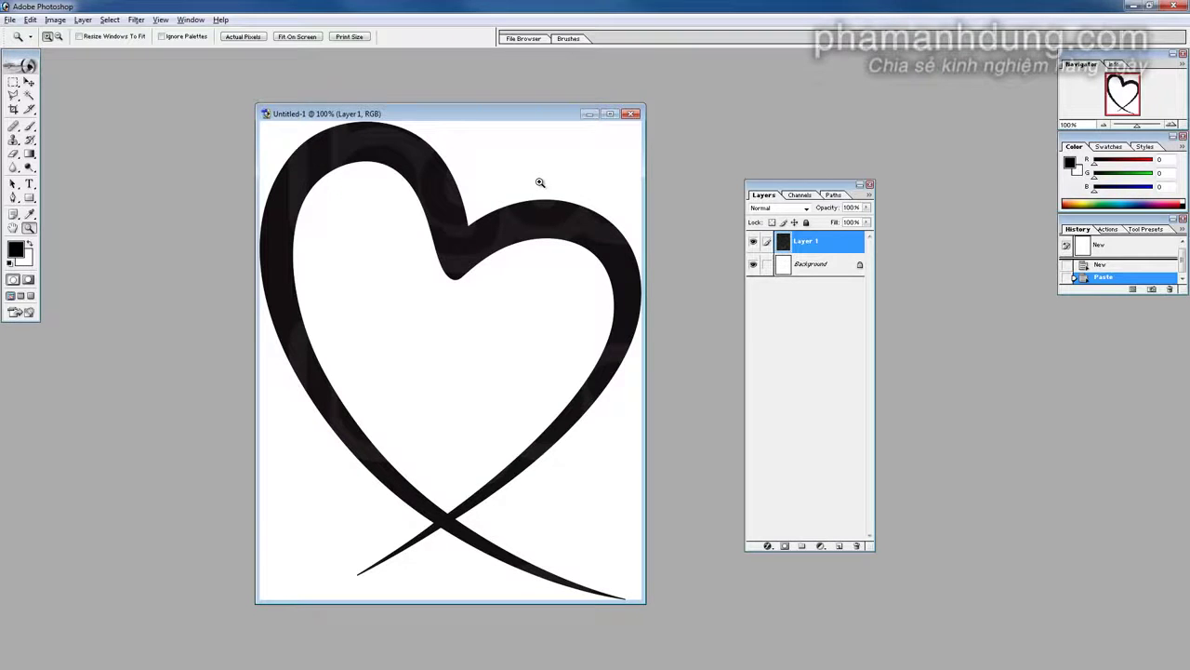
left_click(14, 198)
left_click(399, 310)
left_click_drag(522, 332, 529, 372)
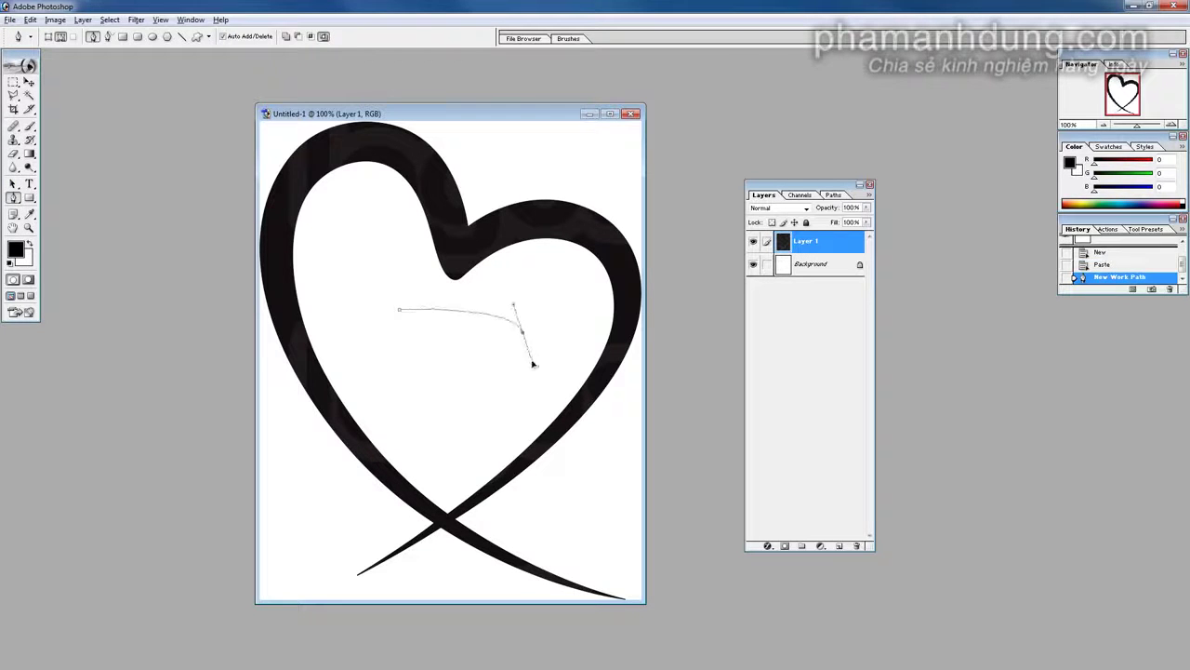
mouse_move(477, 405)
left_mouse_down()
mouse_move(455, 413)
mouse_move(429, 377)
mouse_move(449, 332)
mouse_move(392, 320)
left_mouse_up()
left_click(399, 310)
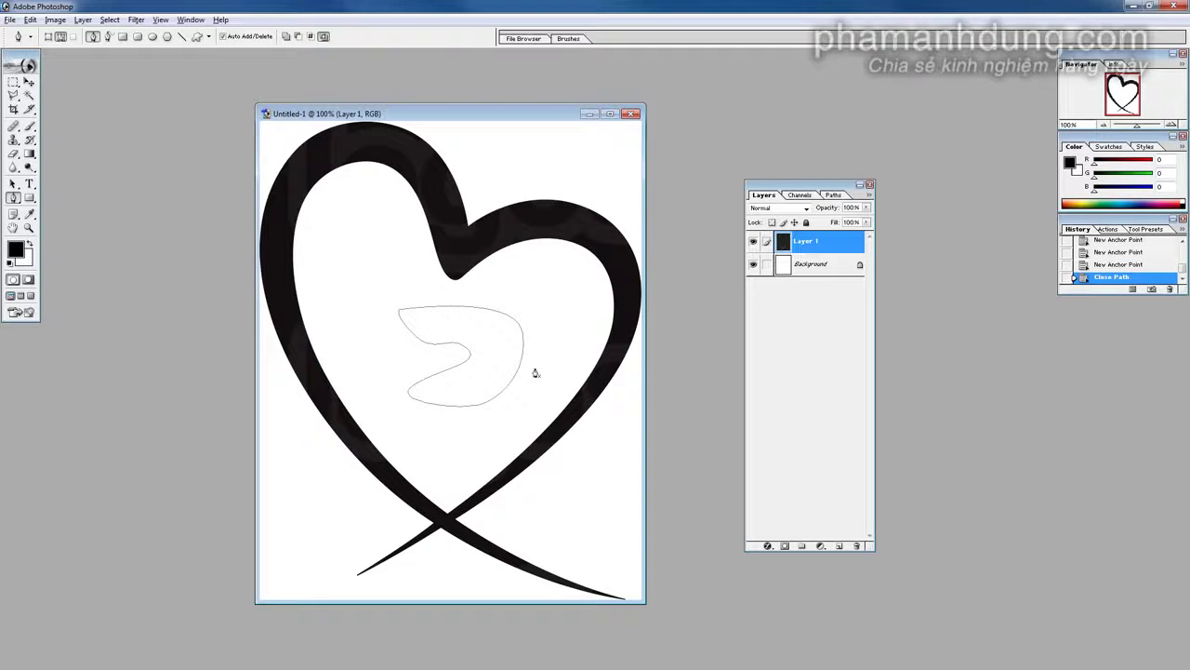
Scale the path to about 244%, load it as a selection, deselect, and close the document
key("ctrl+t")
left_click_drag(526, 306, 619, 160)
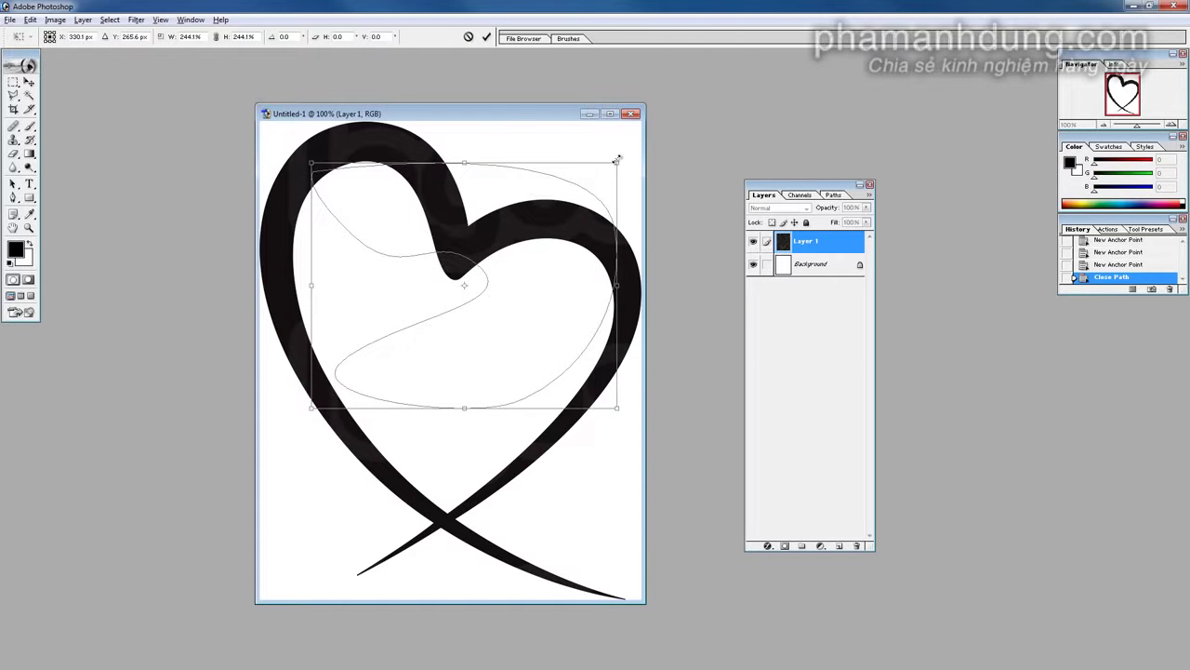
key("Return")
key("ctrl+Return")
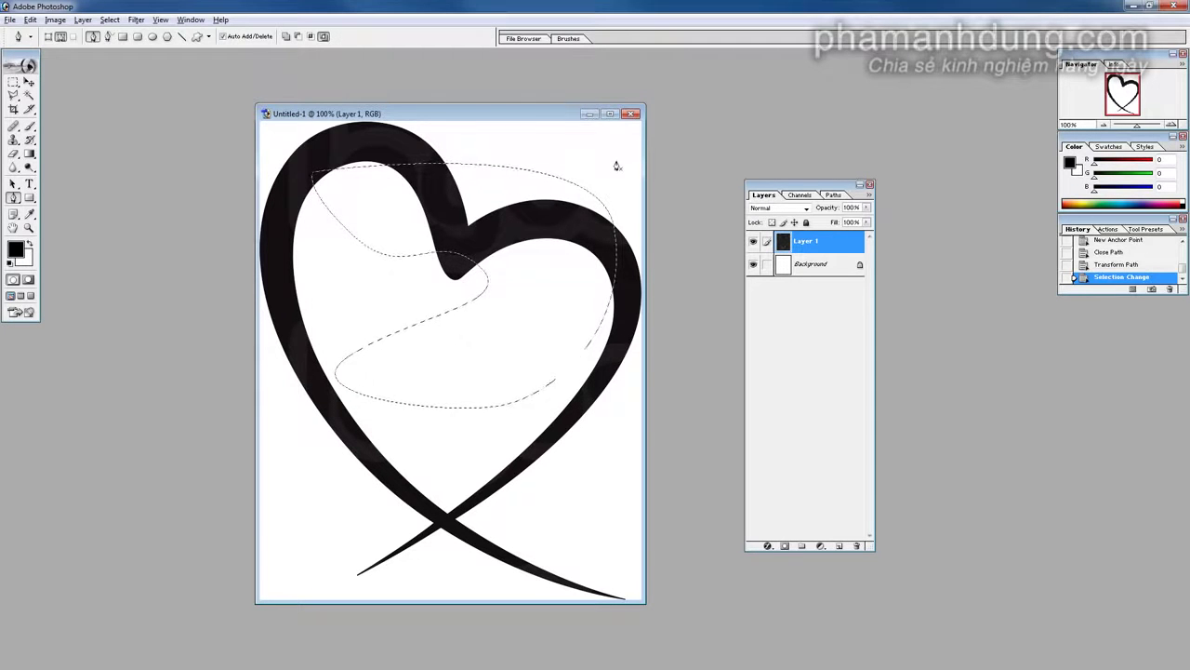
key("ctrl+d")
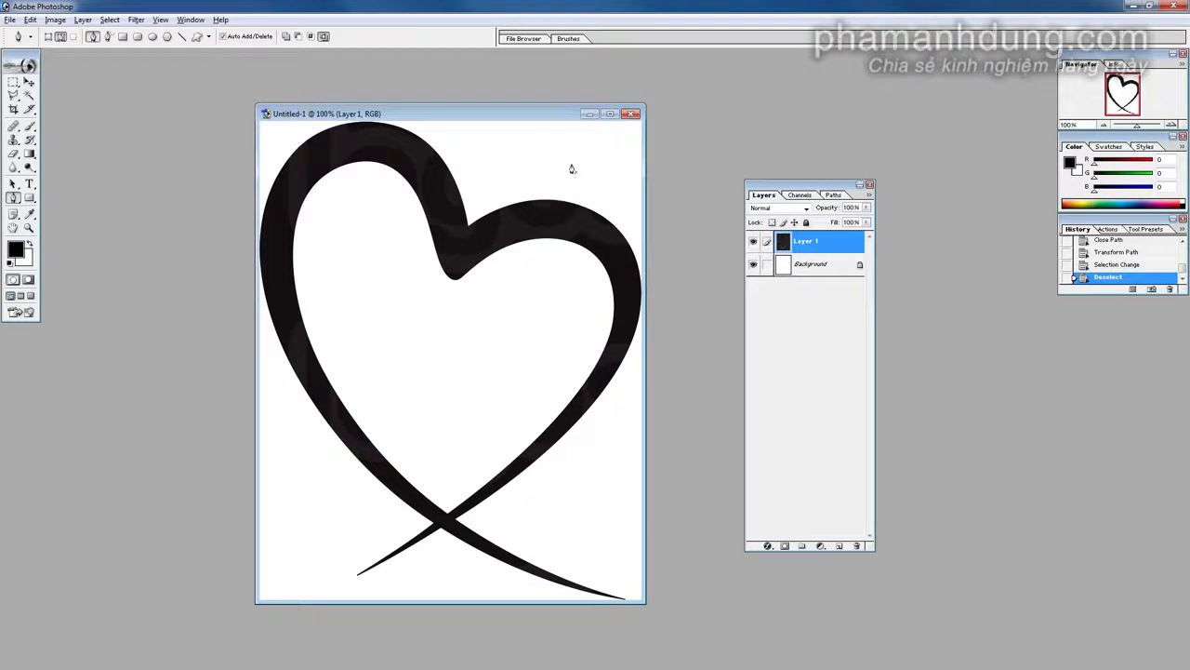
left_click(632, 114)
Discard the heart document, create a 1920 x 1080 HDTV 1080i document, and tilt BluffTitler's heart
left_click(598, 354)
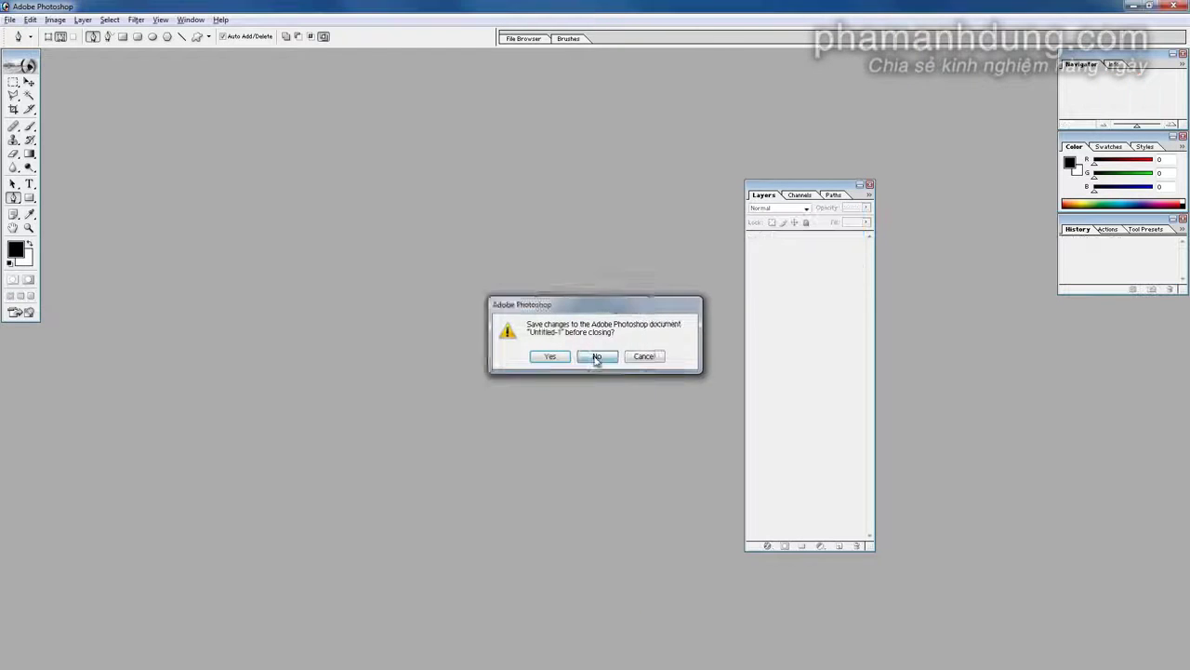
left_click(10, 20)
left_click(15, 36)
left_click(422, 231)
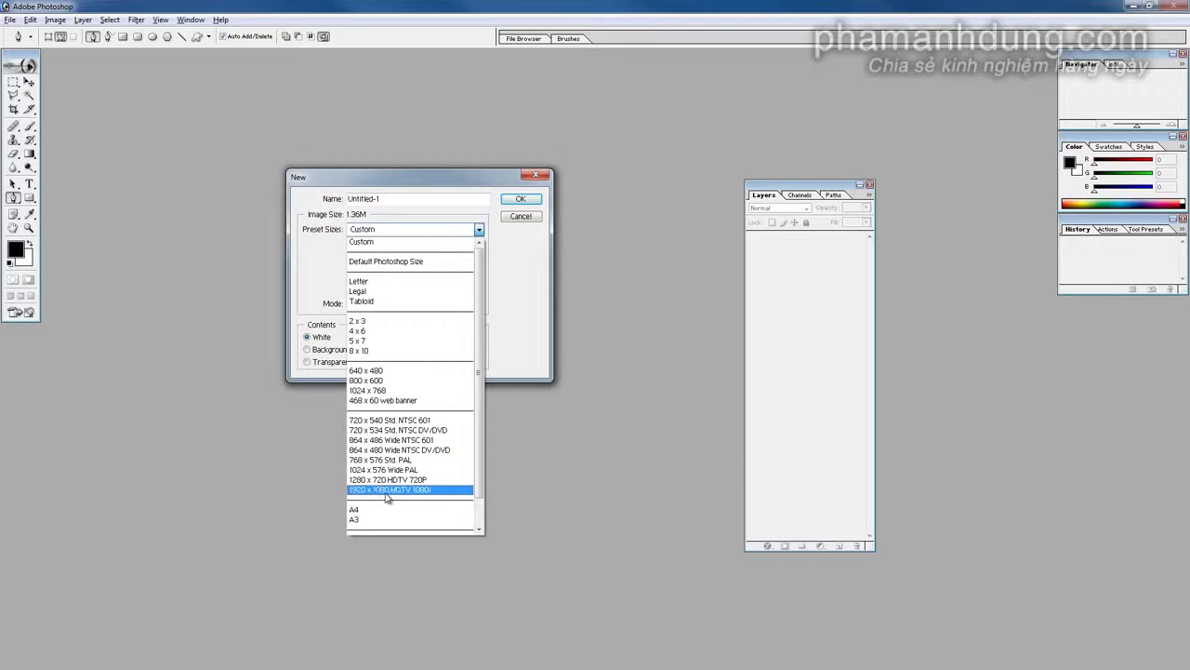
left_click(388, 490)
left_click(521, 199)
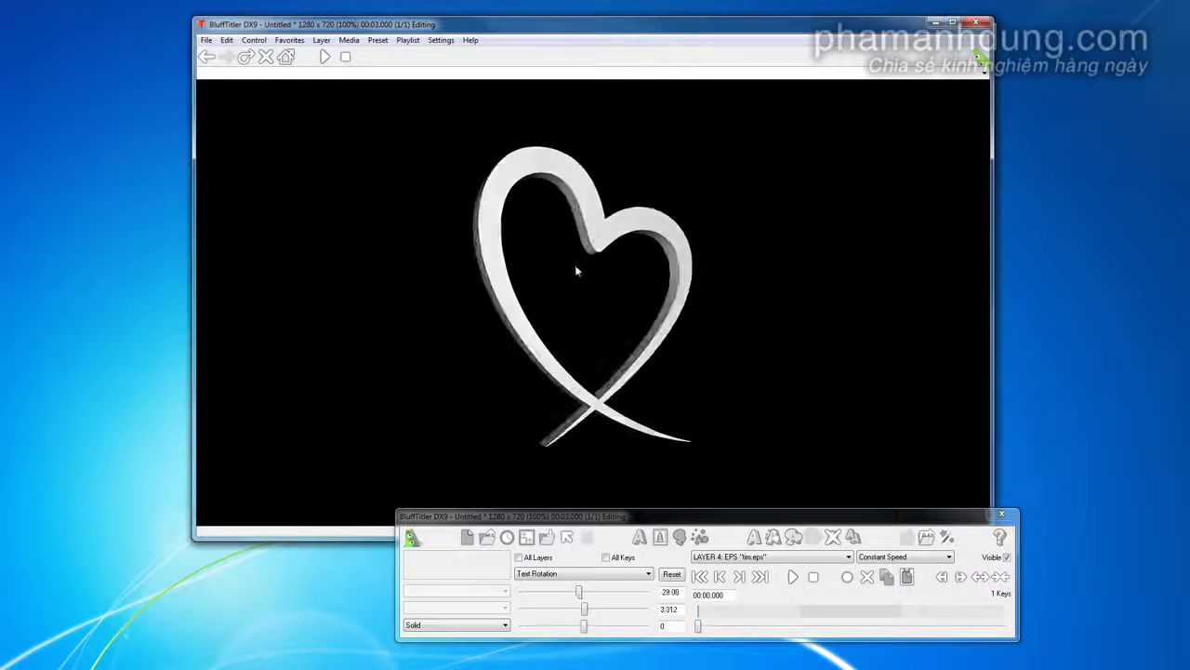
mouse_move(576, 268)
left_mouse_down()
mouse_move(643, 296)
mouse_move(810, 306)
mouse_move(567, 152)
mouse_move(717, 306)
mouse_move(558, 265)
mouse_move(650, 280)
left_mouse_up()
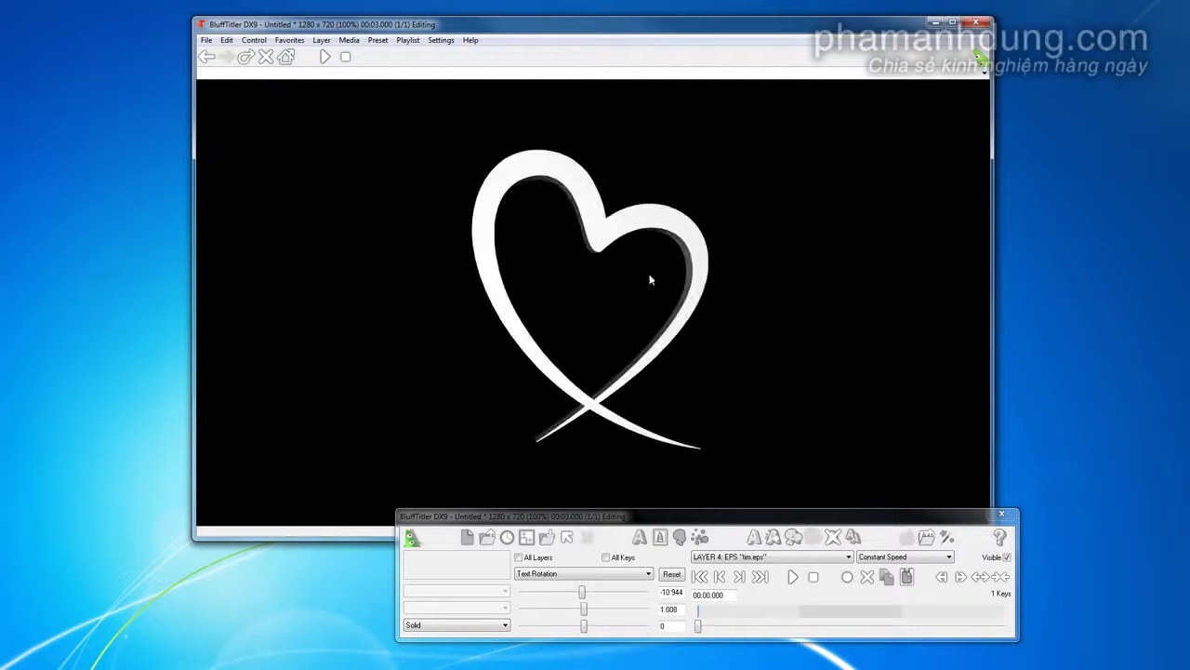
Apply ReflectionMap.fx to the heart and tilt it to rotation -10.512, -0.288
left_click(946, 538)
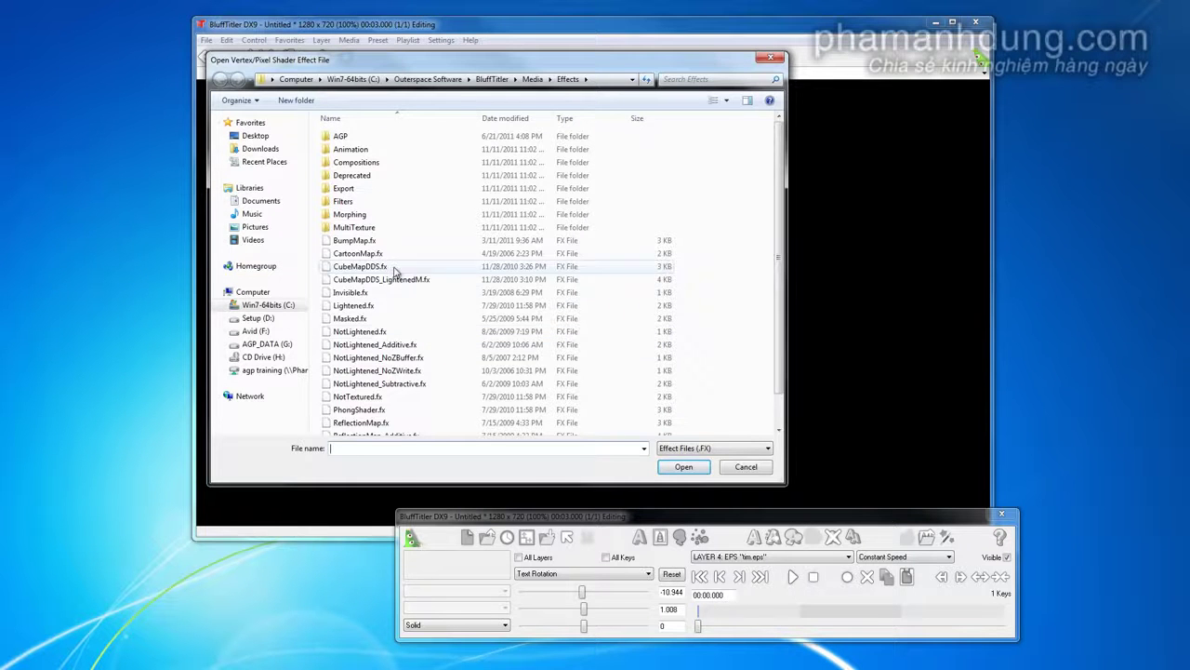
double_click(354, 422)
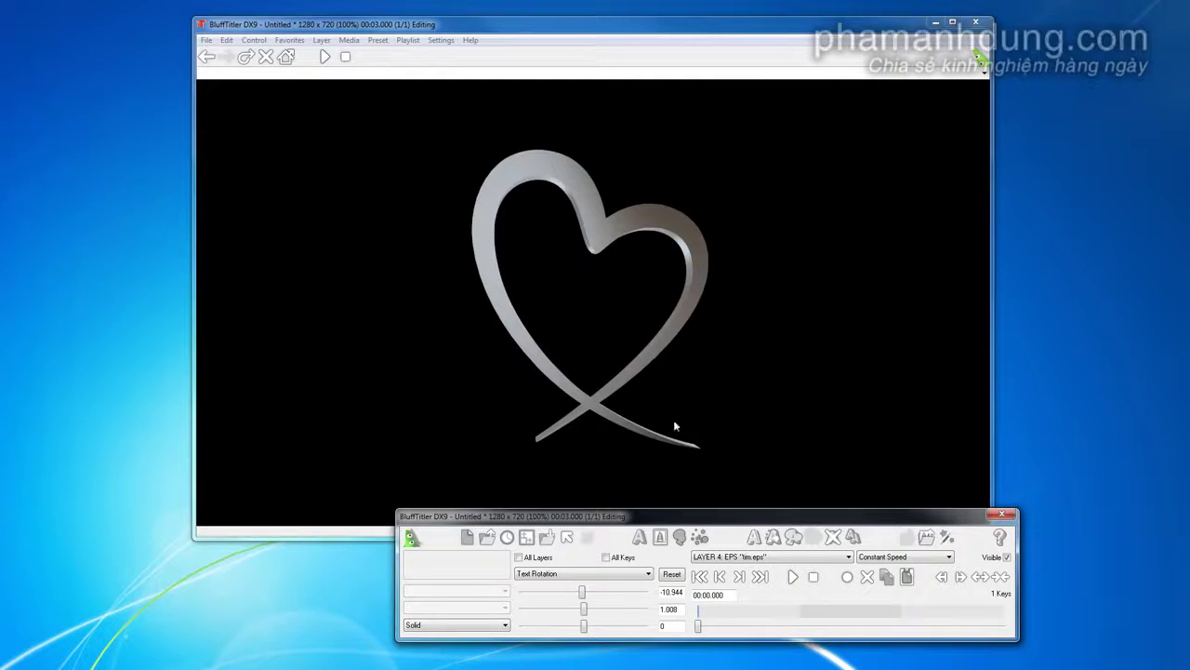
left_click_drag(675, 426, 568, 379)
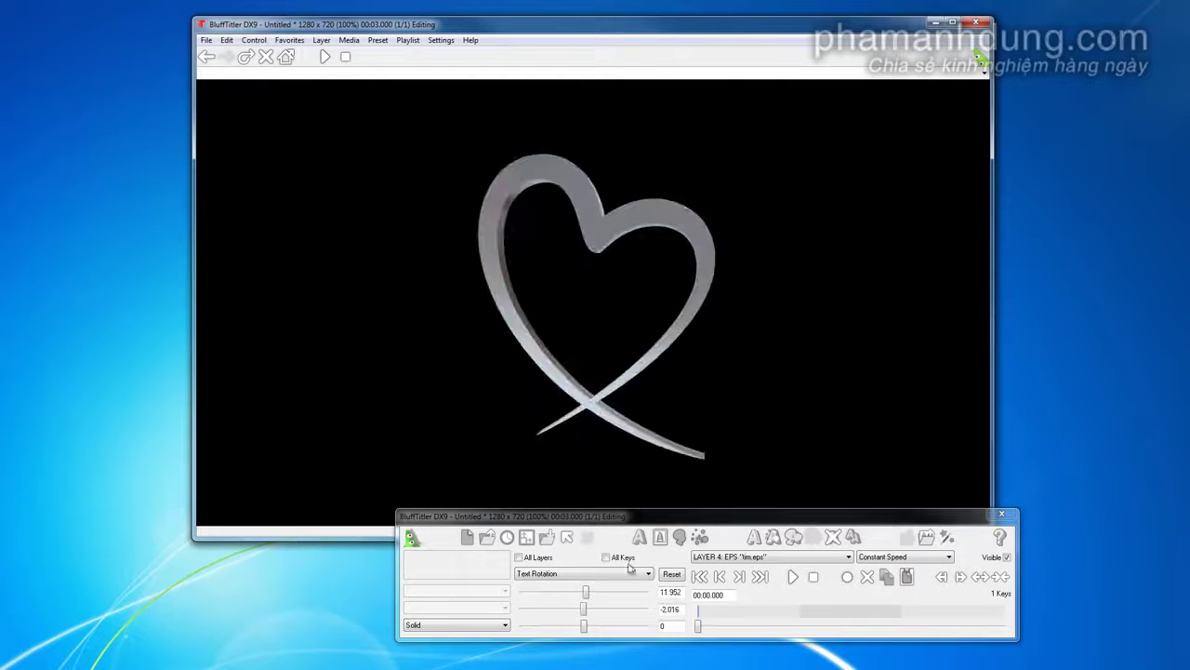
mouse_move(640, 418)
left_mouse_down()
mouse_move(601, 354)
mouse_move(430, 284)
mouse_move(558, 354)
mouse_move(492, 345)
left_mouse_up()
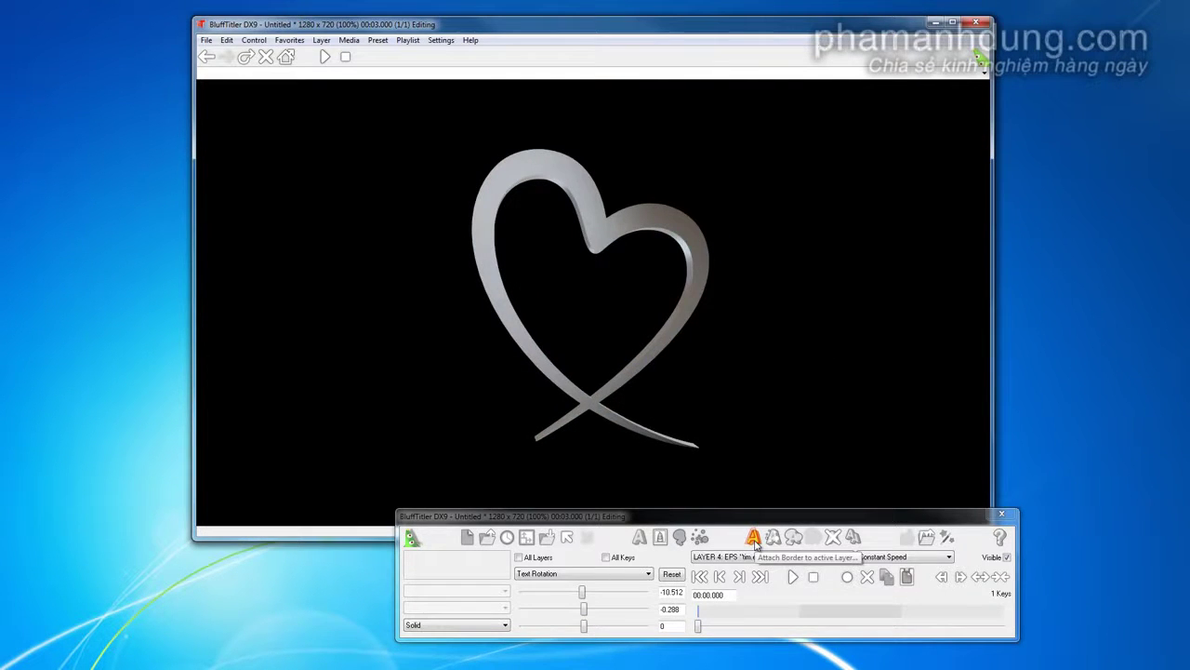
Apply the Silver Straight Border preset to the tim.eps heart as an attached border
left_click(755, 539)
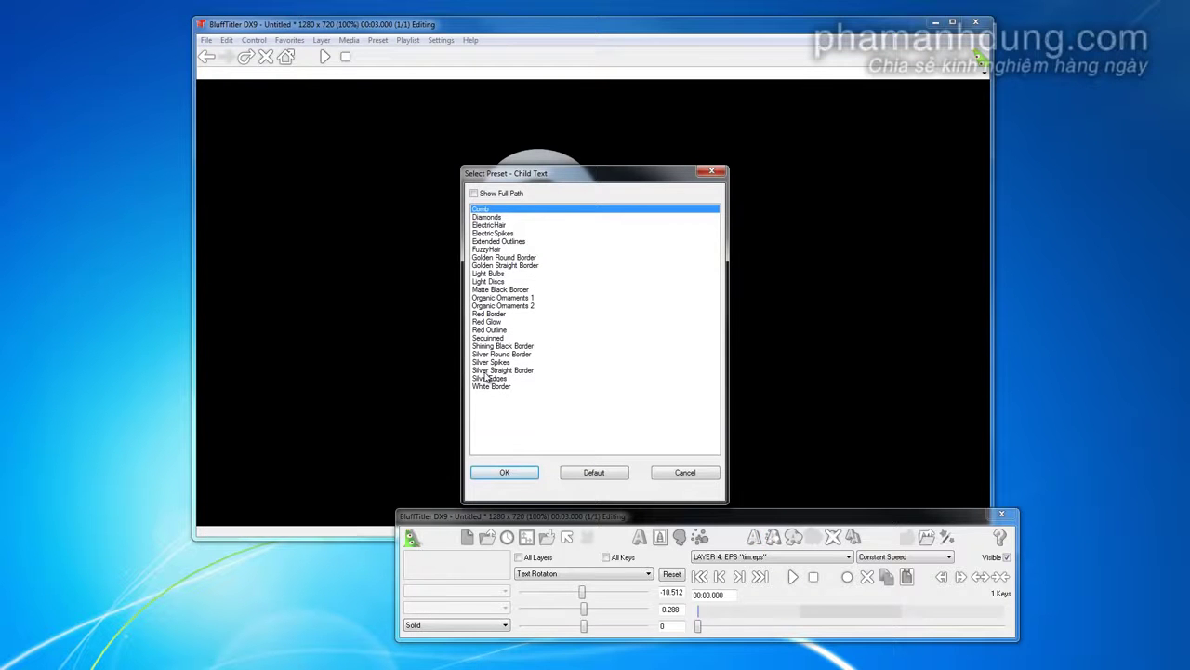
left_click(498, 370)
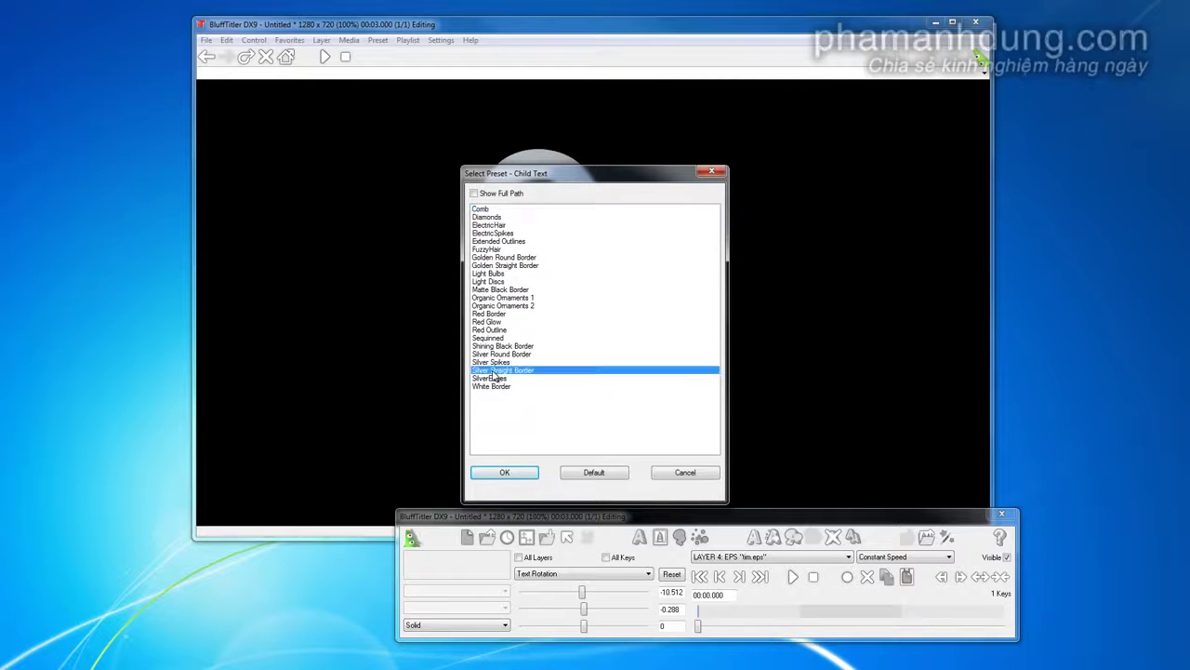
double_click(497, 370)
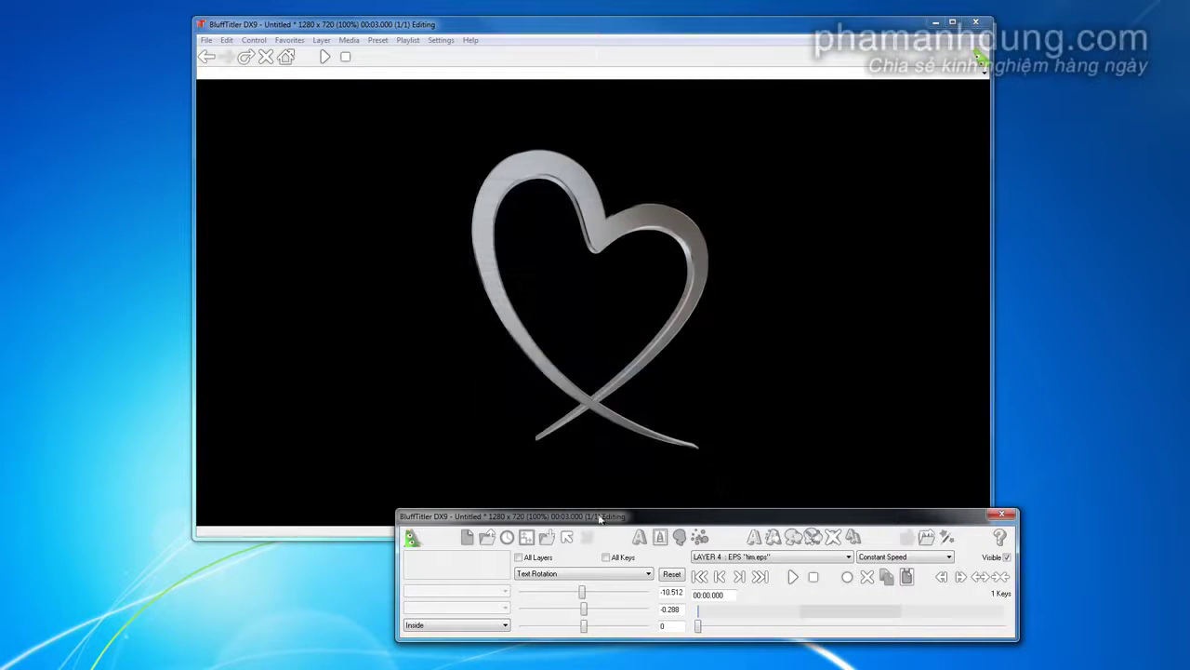
left_click(750, 556)
left_click(756, 597)
Give heart layer 4 the ReflectionMap_Gold.jpg texture from the Textures folder
left_click(349, 41)
left_click(350, 41)
left_click(351, 41)
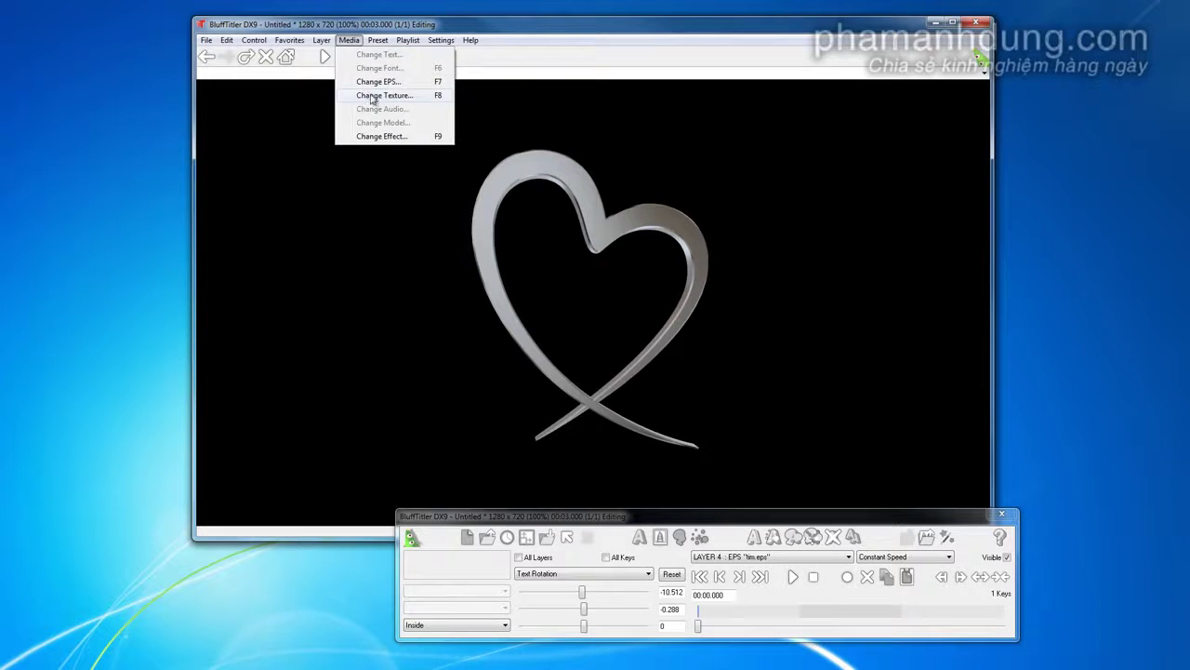
left_click(372, 96)
left_click(362, 249)
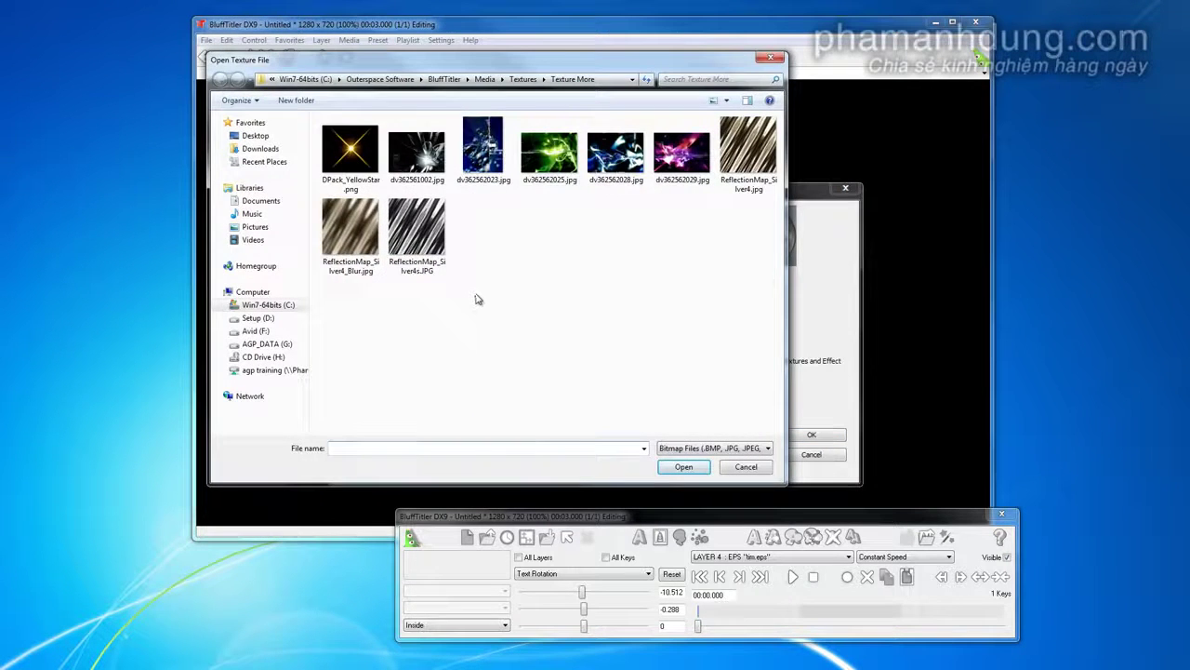
key("BackSpace")
left_click(585, 313)
scroll(590, 313, "down", 5)
scroll(591, 321, "down", 5)
scroll(591, 320, "up", 5)
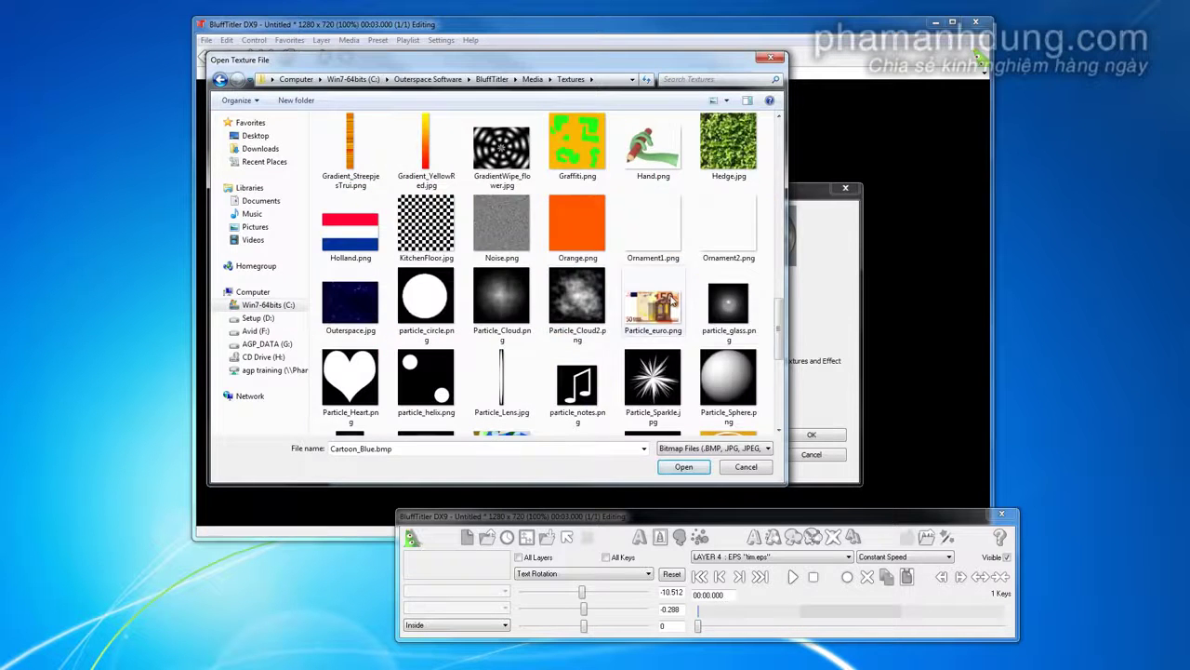
scroll(592, 321, "down", 1)
double_click(726, 302)
left_click(789, 437)
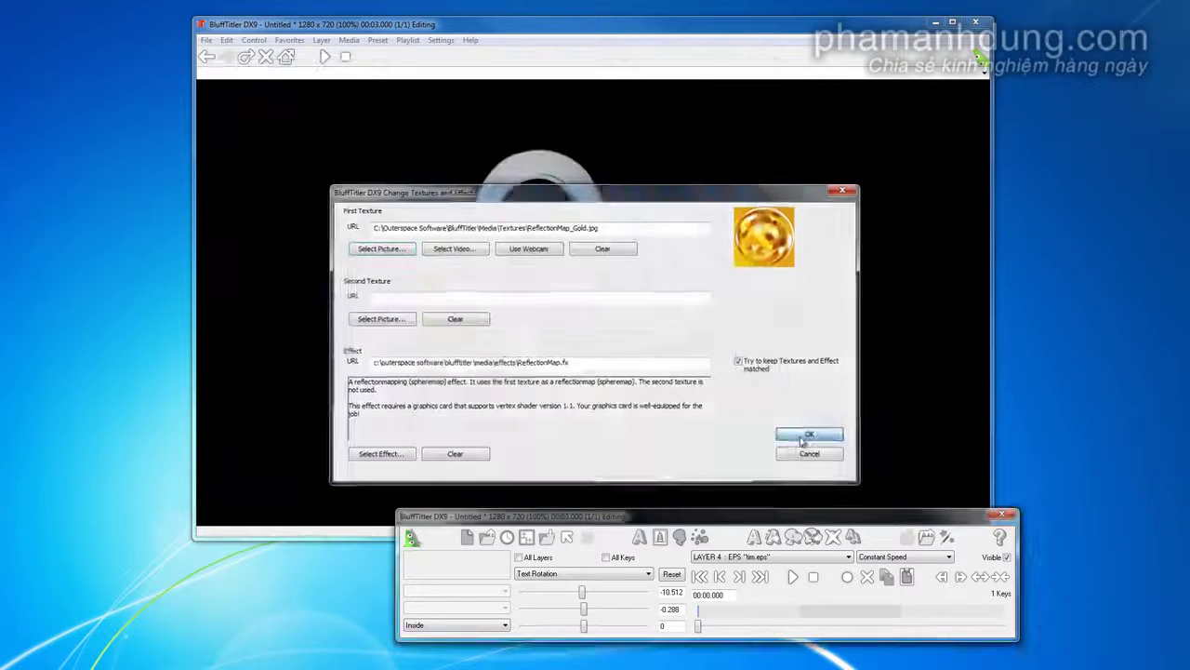
Shift layer 4's gold reflection by adjusting its FX Reflection Rotation
left_click(595, 573)
left_click(577, 569)
left_click_drag(583, 591, 628, 601)
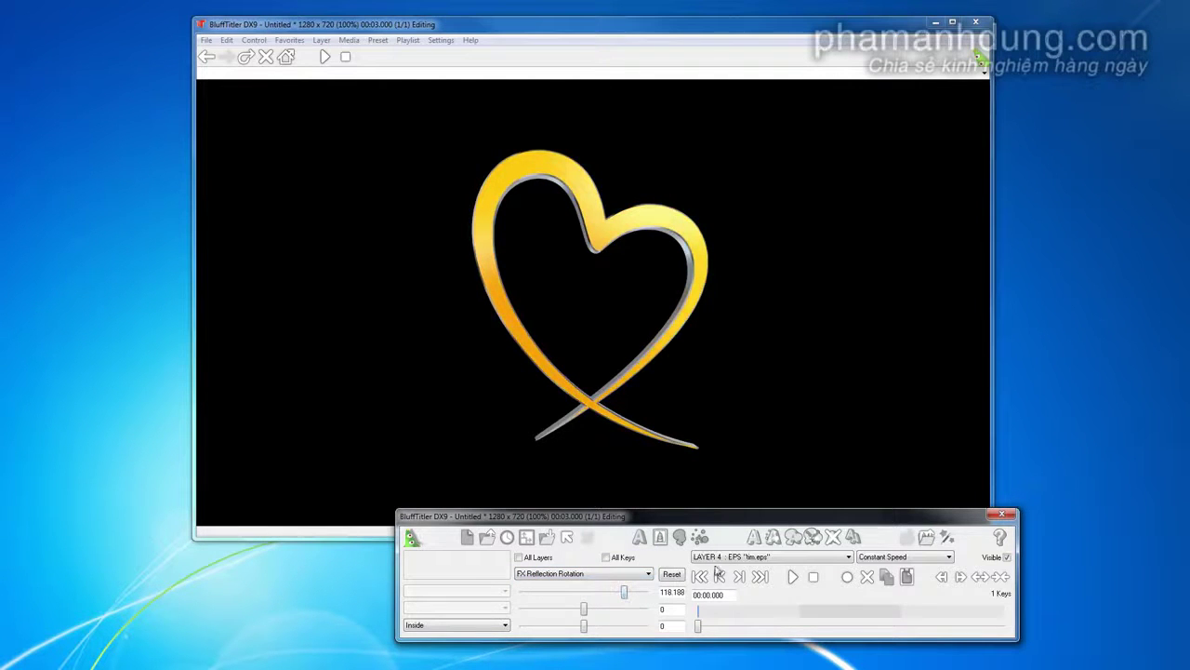
Give heart layer 5 the ReflectionMap_Gold_old.jpg texture
left_click(744, 558)
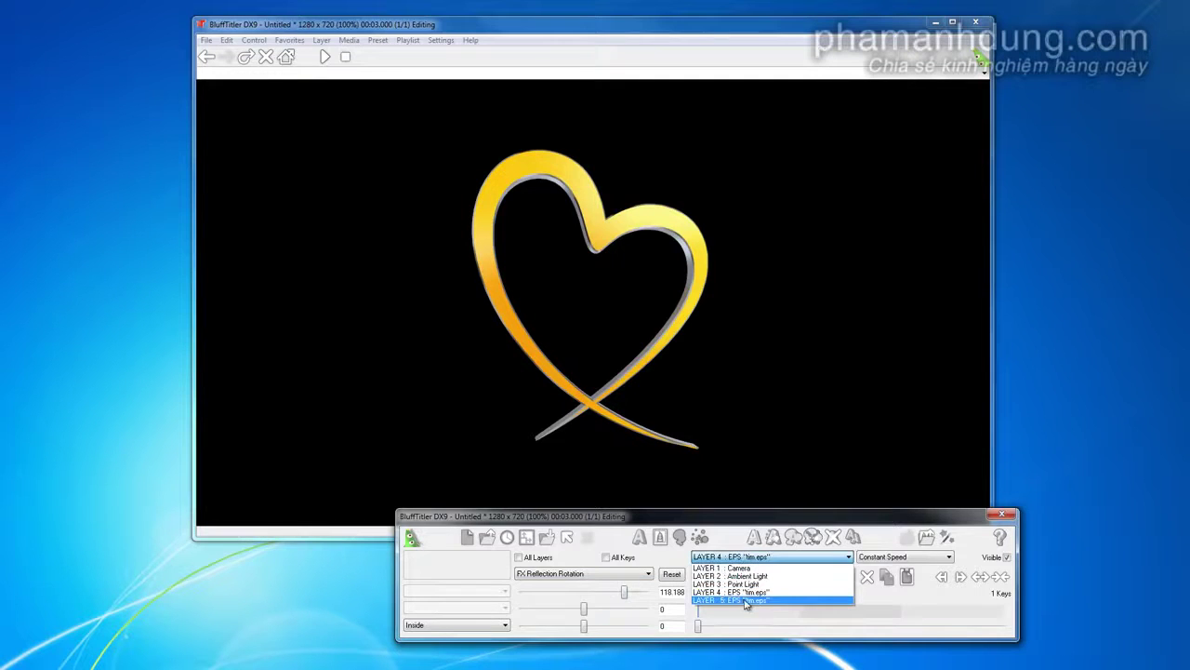
left_click(745, 601)
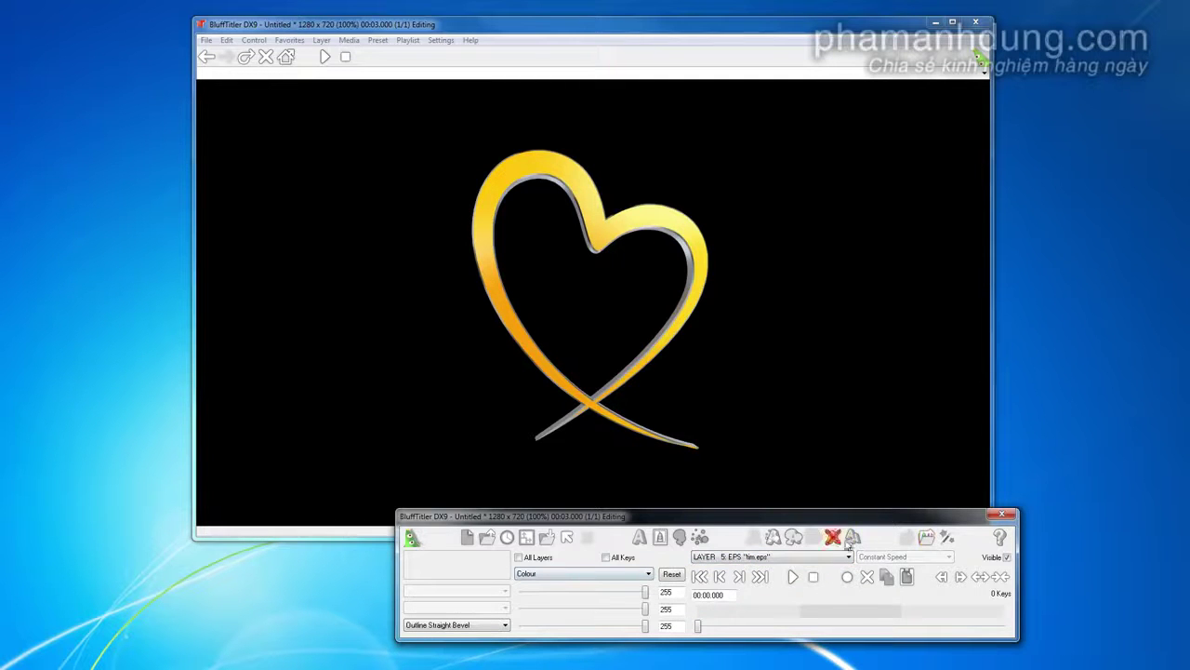
left_click(321, 41)
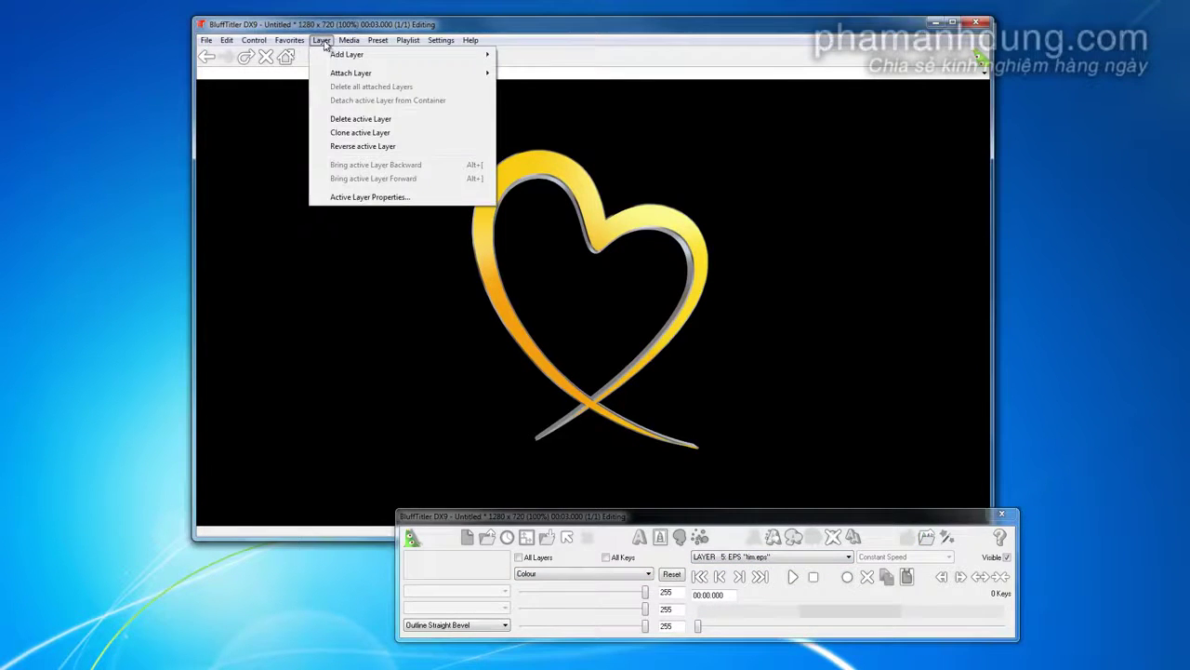
mouse_move(357, 42)
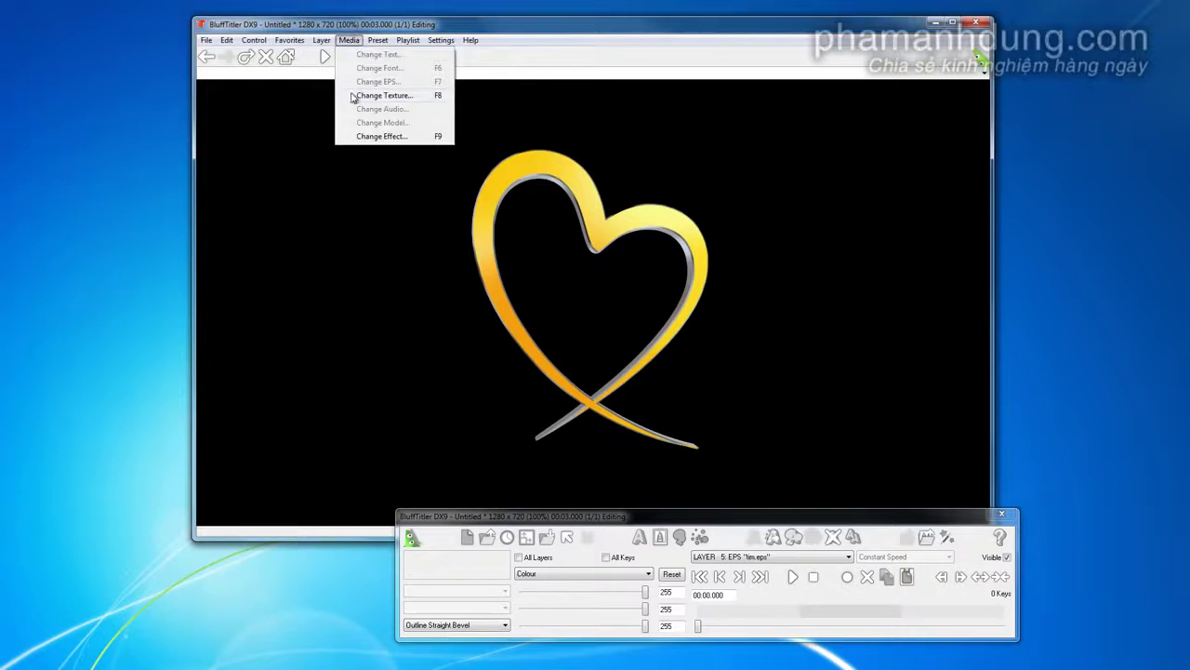
left_click(378, 96)
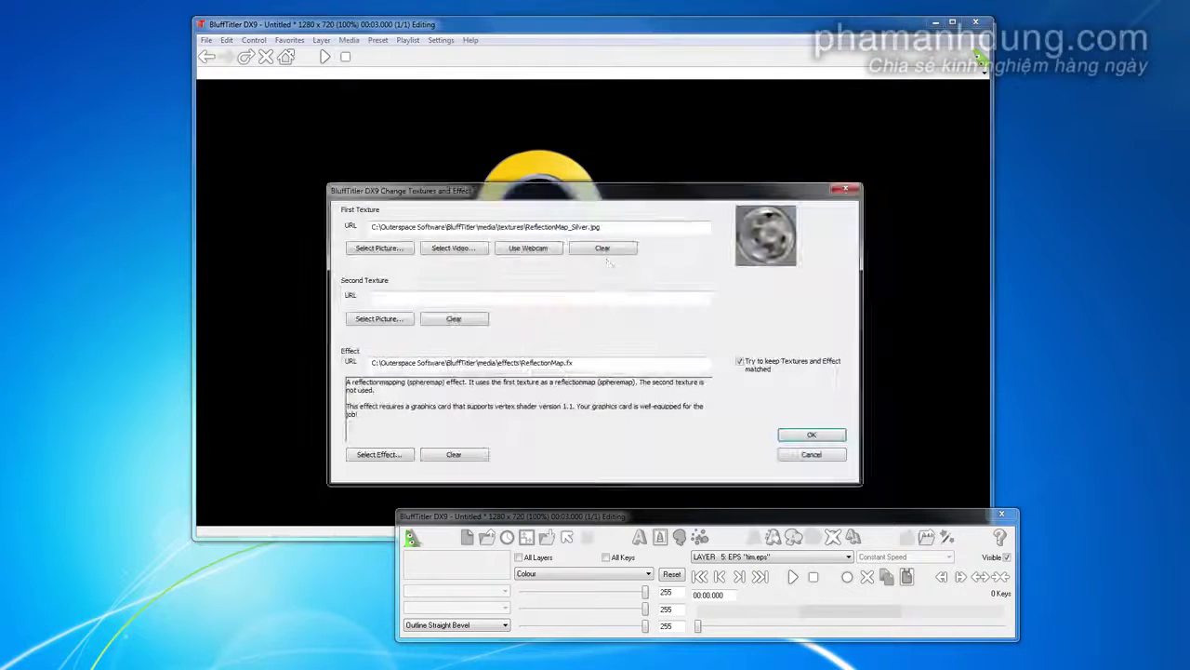
left_click(381, 248)
left_click_drag(780, 177, 772, 402)
double_click(352, 279)
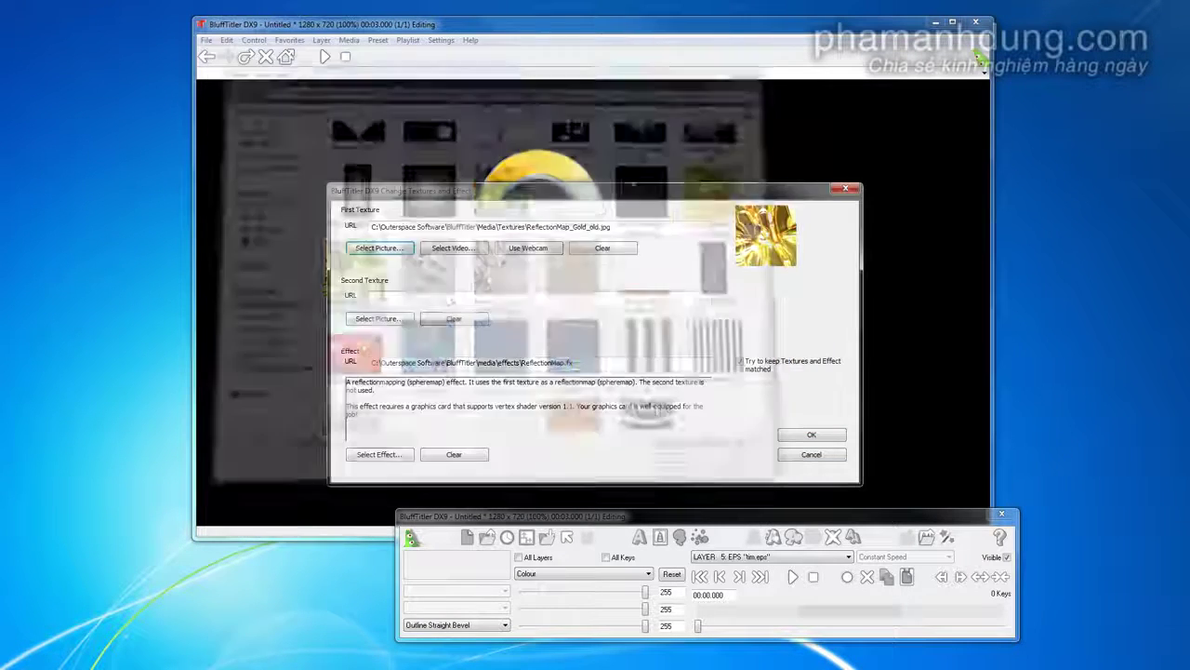
left_click(793, 438)
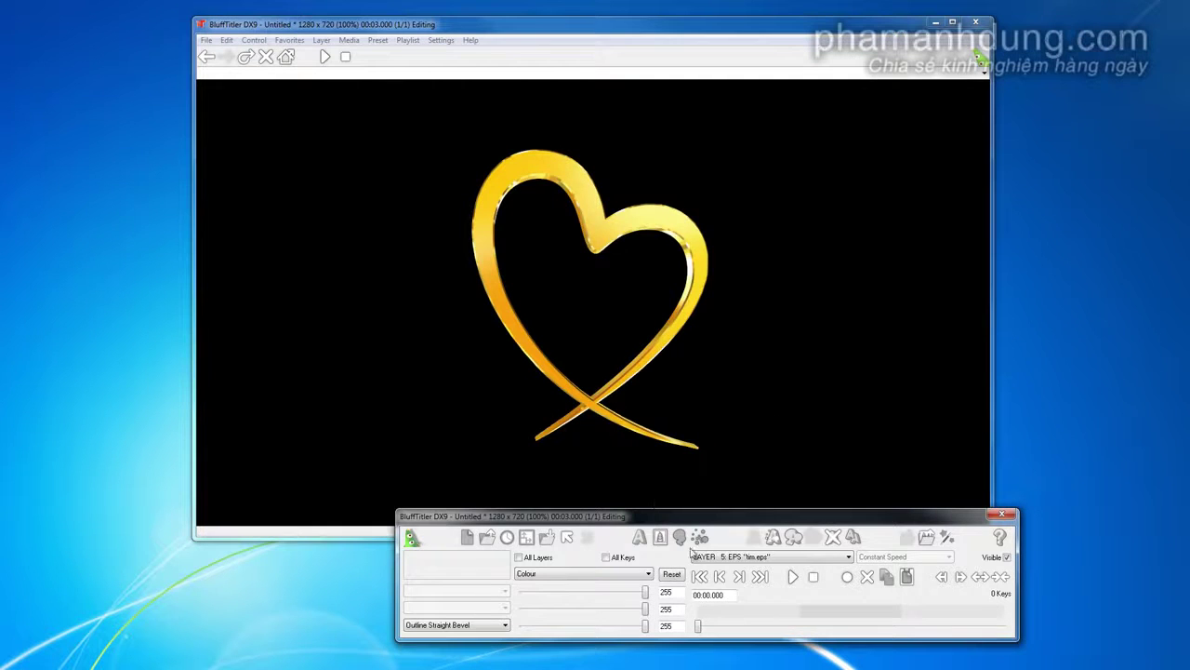
Select layer 4 and tilt the heart through its rotation property to preview it in 3D
left_click(726, 557)
left_click(728, 592)
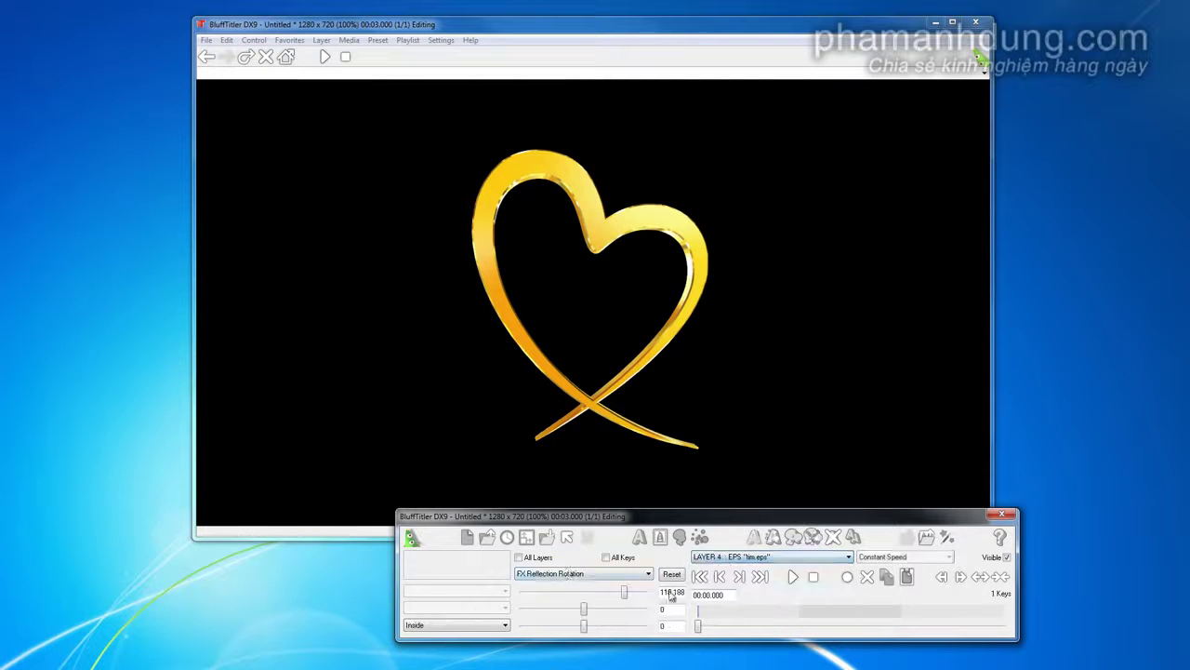
left_click(572, 574)
left_click(556, 458)
left_click_drag(723, 381, 525, 389)
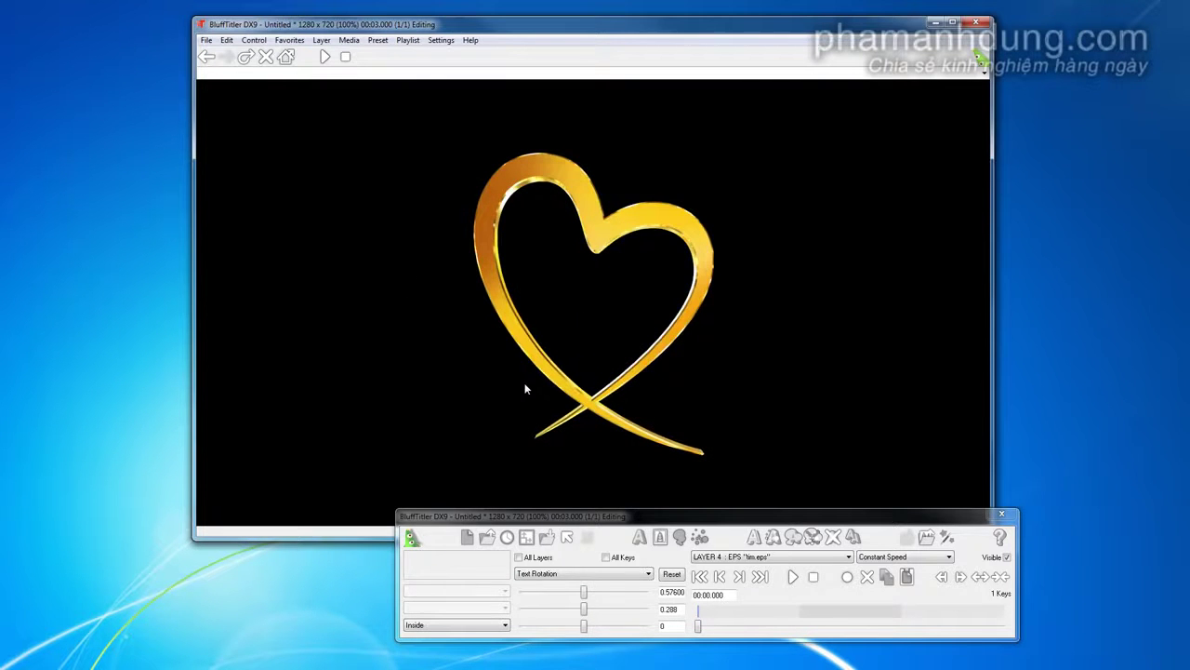
Raise the heart's bevel to about 1.48 and set the third bevel value to -3
left_click(577, 574)
left_click(558, 534)
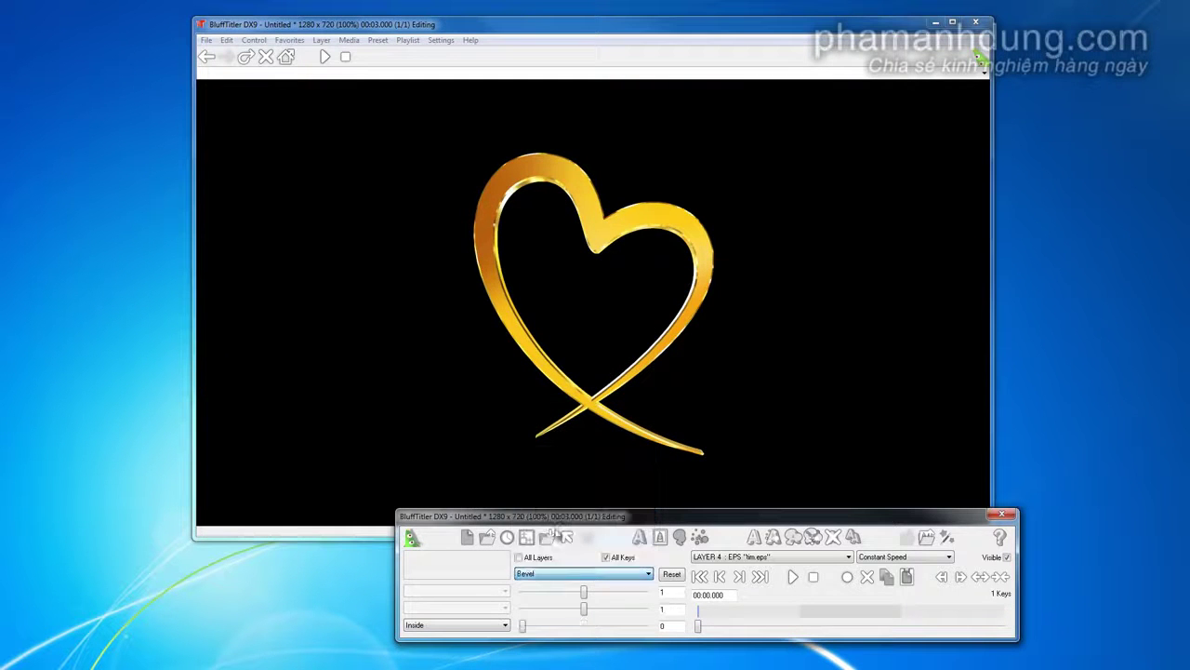
left_click_drag(585, 594, 614, 596)
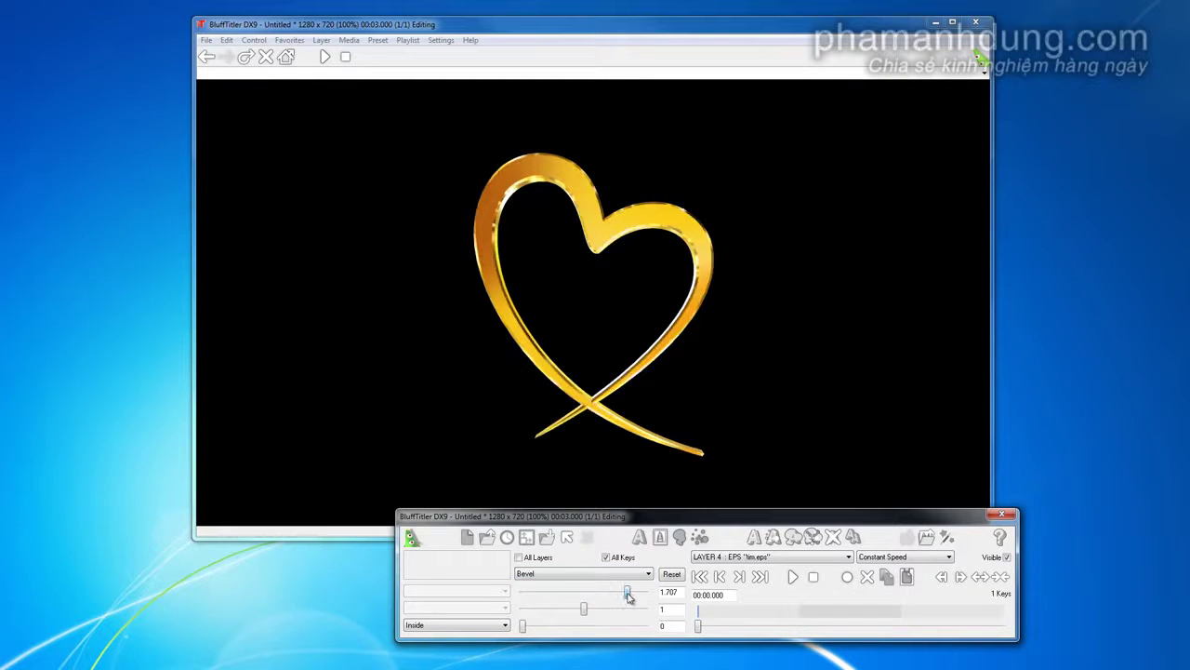
double_click(676, 627)
type("-3")
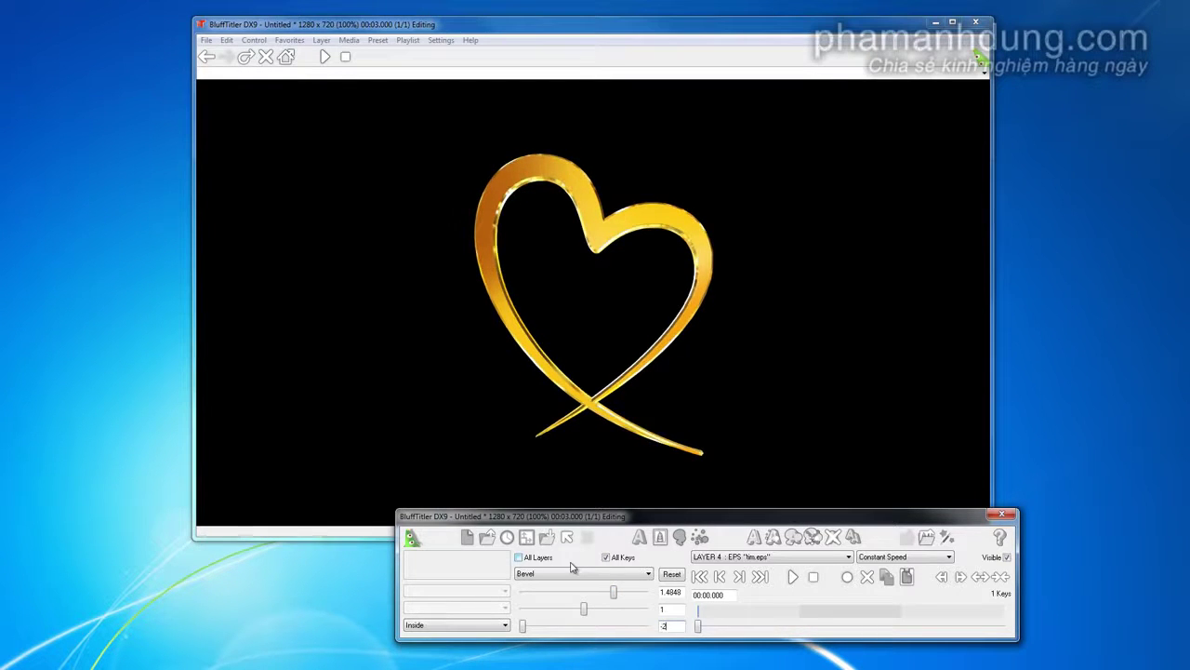
Swing the heart around to preview its depth, then reset its rotation to zero
left_click(545, 577)
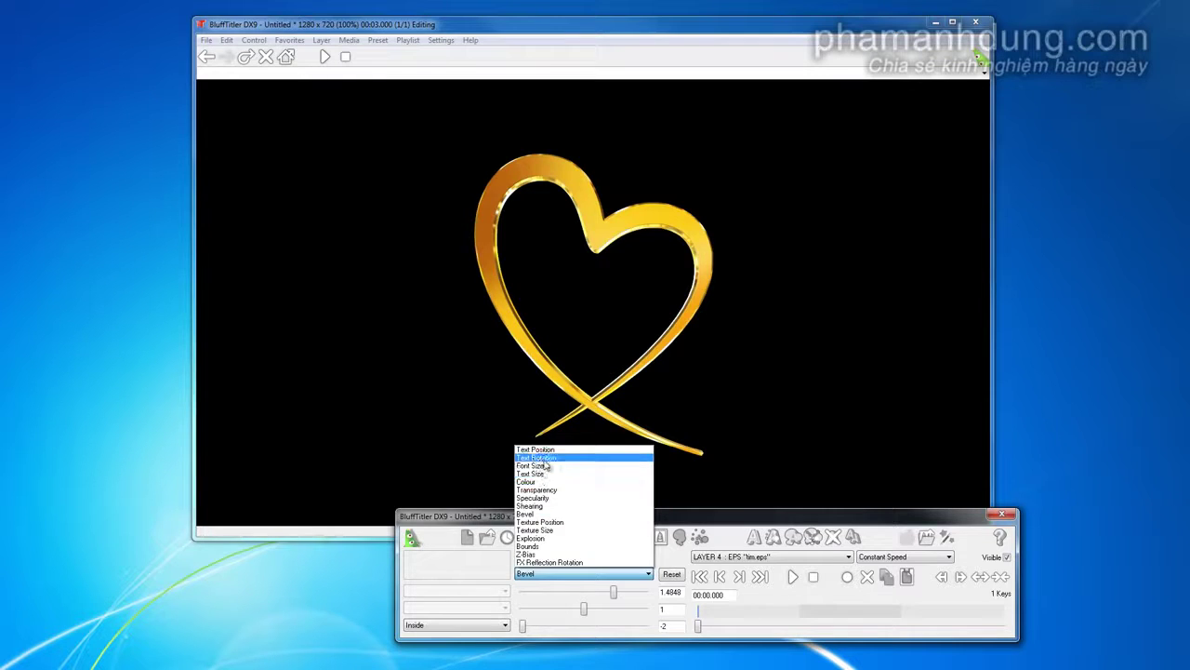
left_click(558, 461)
mouse_move(526, 327)
left_mouse_down()
mouse_move(329, 292)
mouse_move(449, 428)
mouse_move(696, 390)
mouse_move(746, 241)
mouse_move(561, 400)
mouse_move(787, 364)
mouse_move(524, 244)
mouse_move(773, 380)
mouse_move(583, 370)
mouse_move(664, 452)
left_mouse_up()
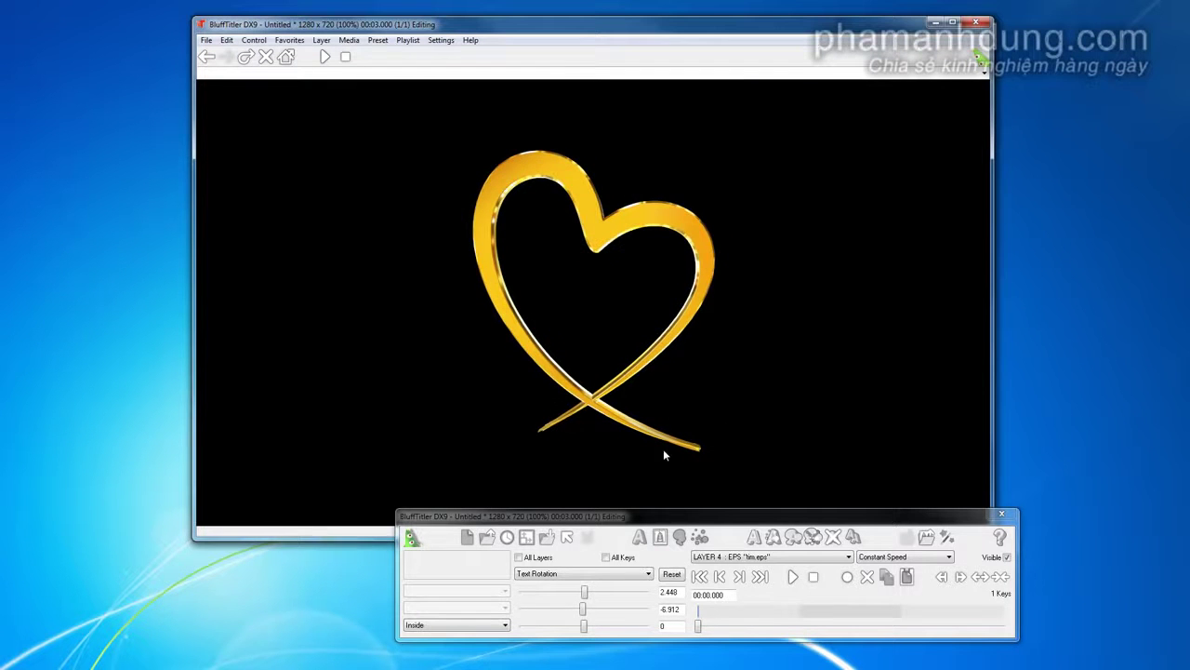
left_click(672, 574)
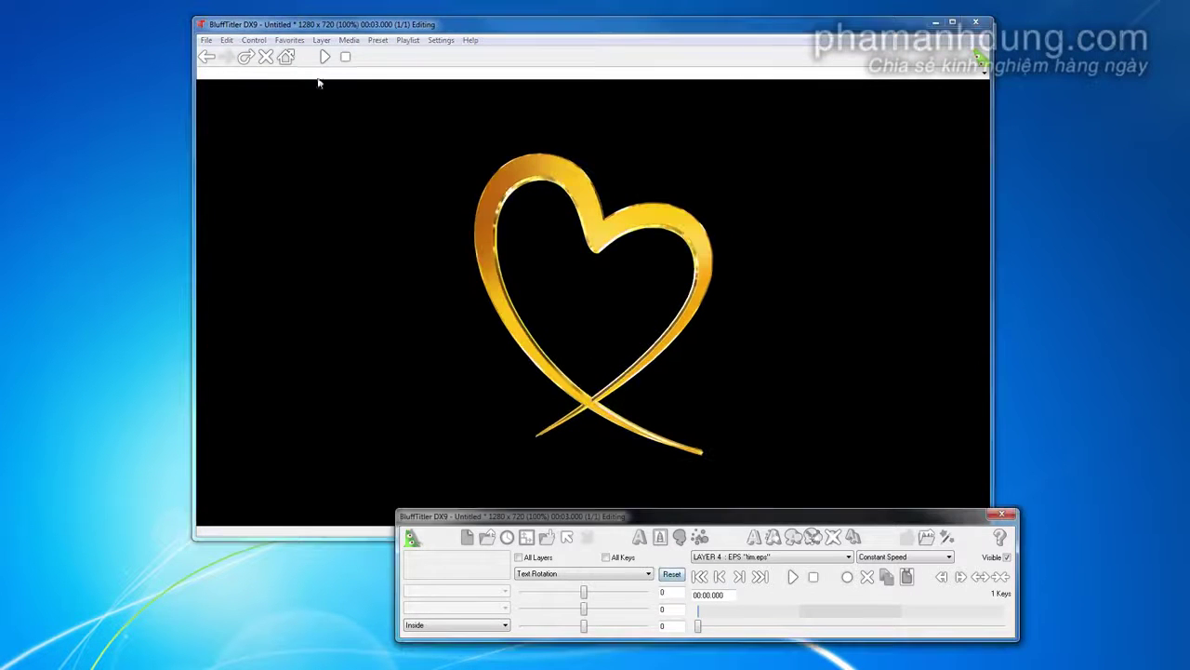
Open the recent wedding 2012.bt show, answering the save prompt
left_click(206, 40)
mouse_move(239, 83)
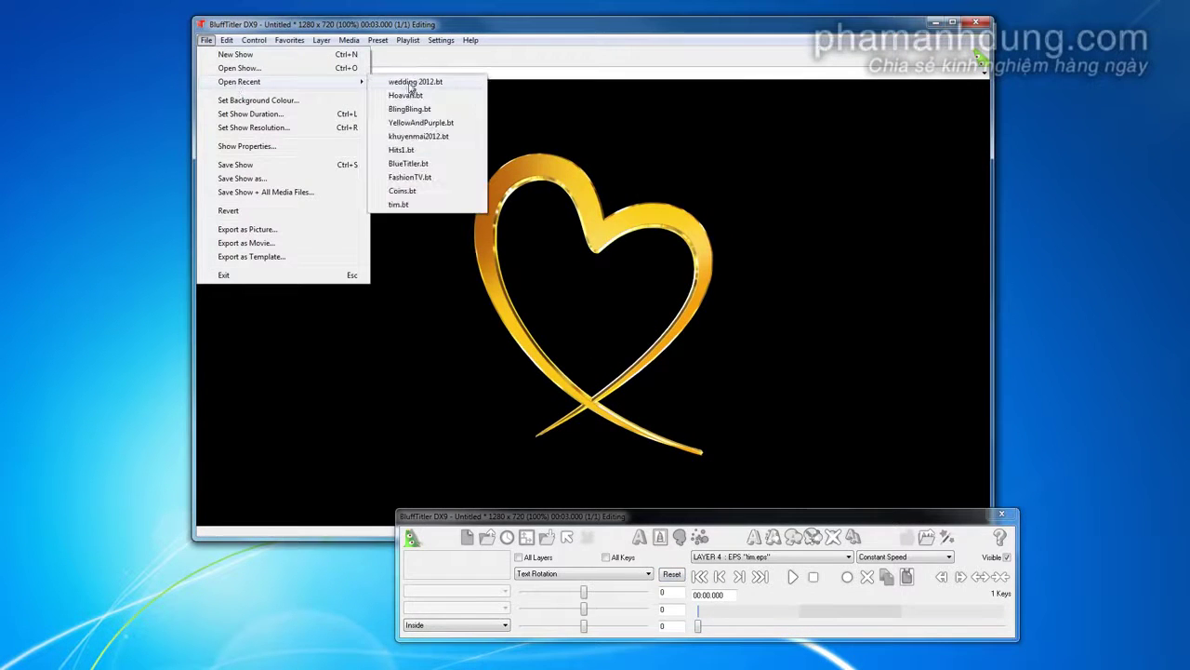
left_click(409, 89)
left_click(626, 387)
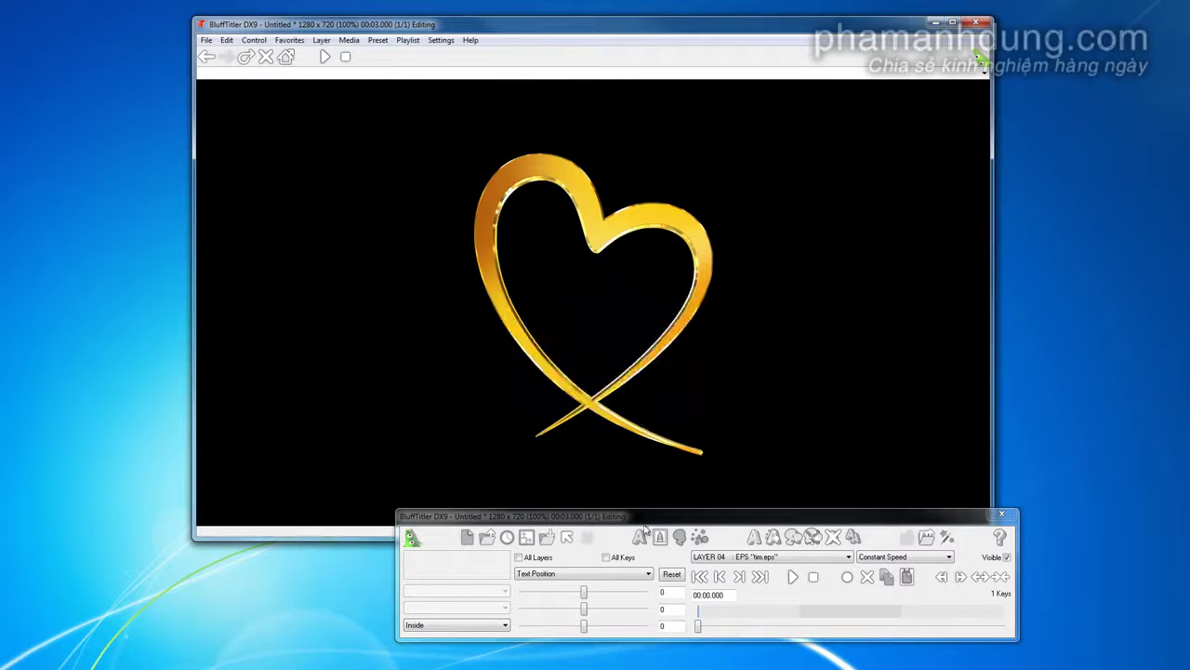
Rotate the Camera layer to turn the whole heart ornament
left_click(734, 557)
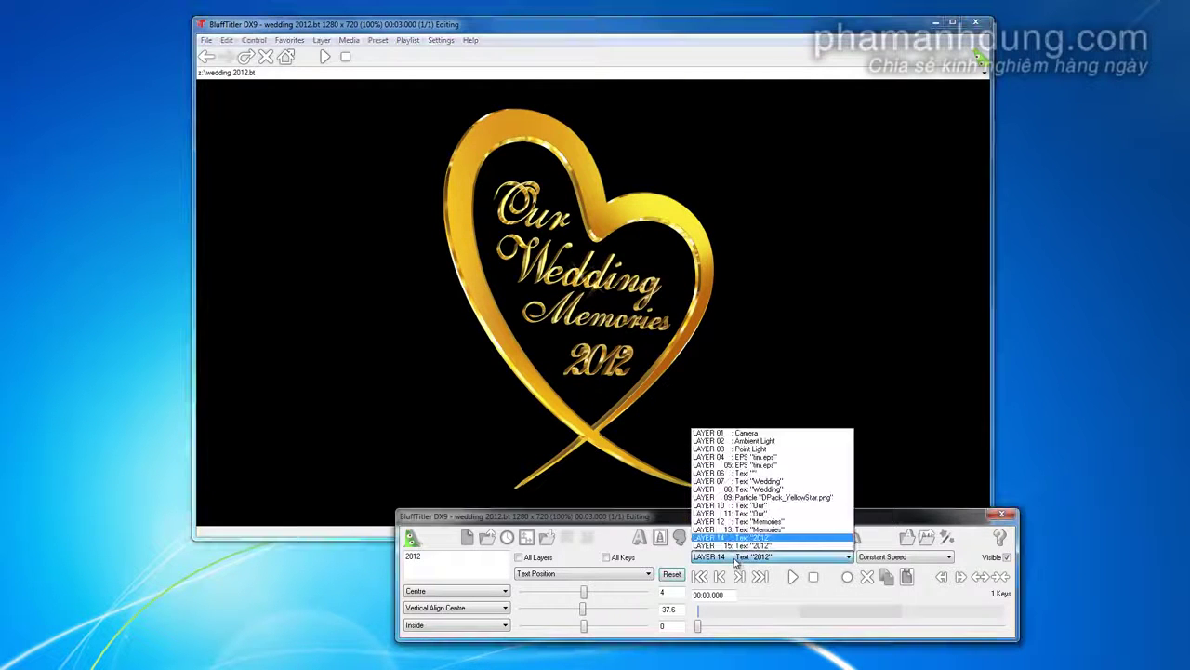
left_click(736, 432)
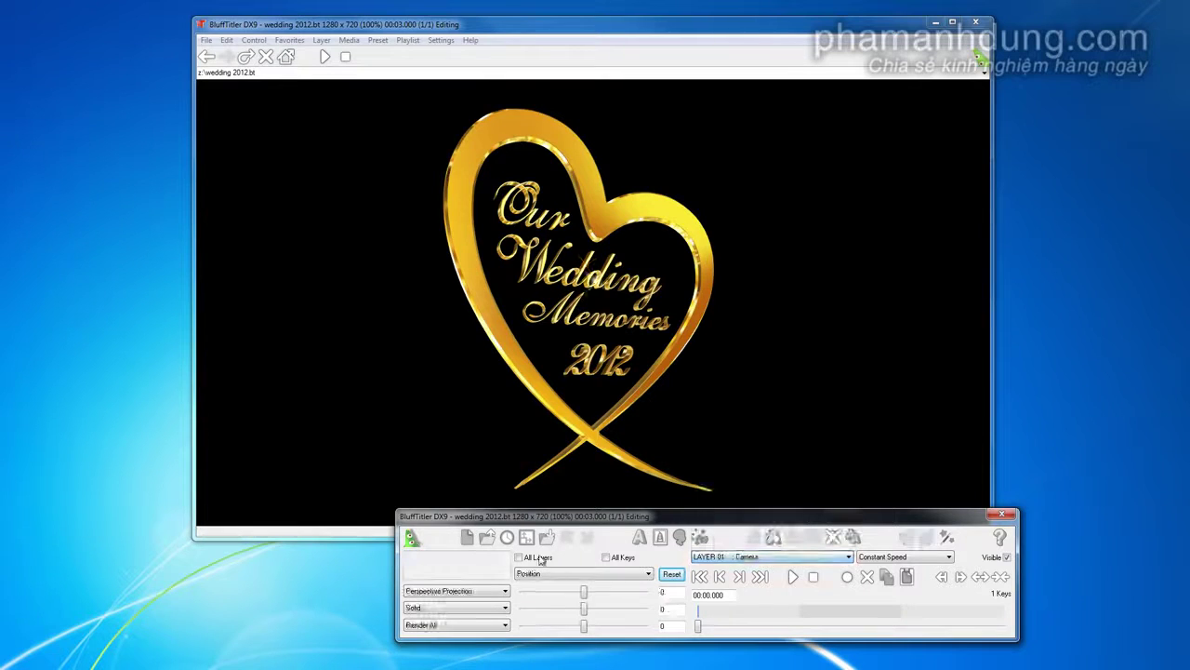
left_click(530, 574)
left_click(528, 593)
mouse_move(813, 292)
left_mouse_down()
mouse_move(361, 366)
mouse_move(688, 312)
left_mouse_up()
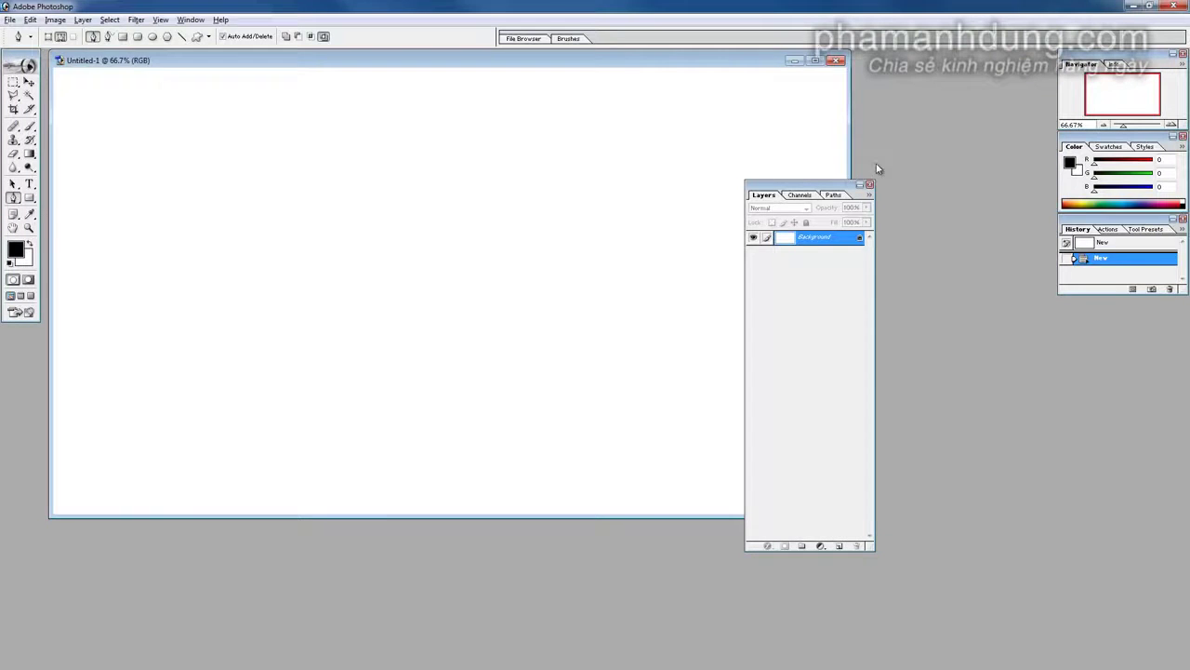
Close the blank Untitled-1 document, dock the Layers palette, and reset palette locations twice
left_click(836, 60)
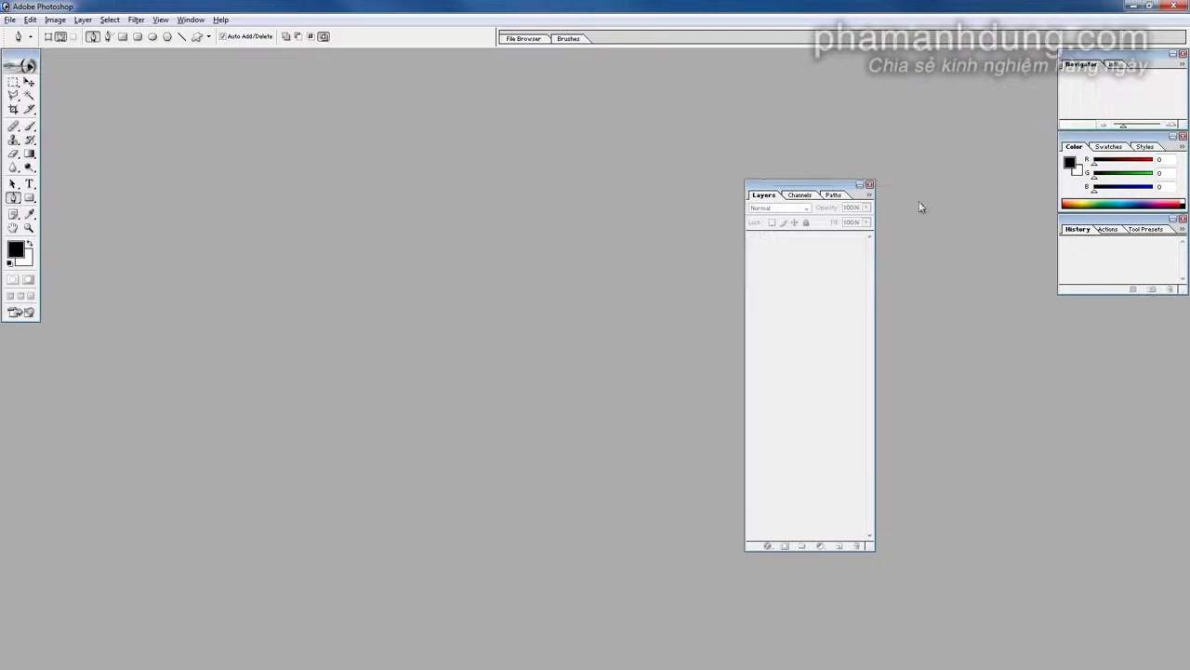
left_click_drag(1123, 317, 993, 295)
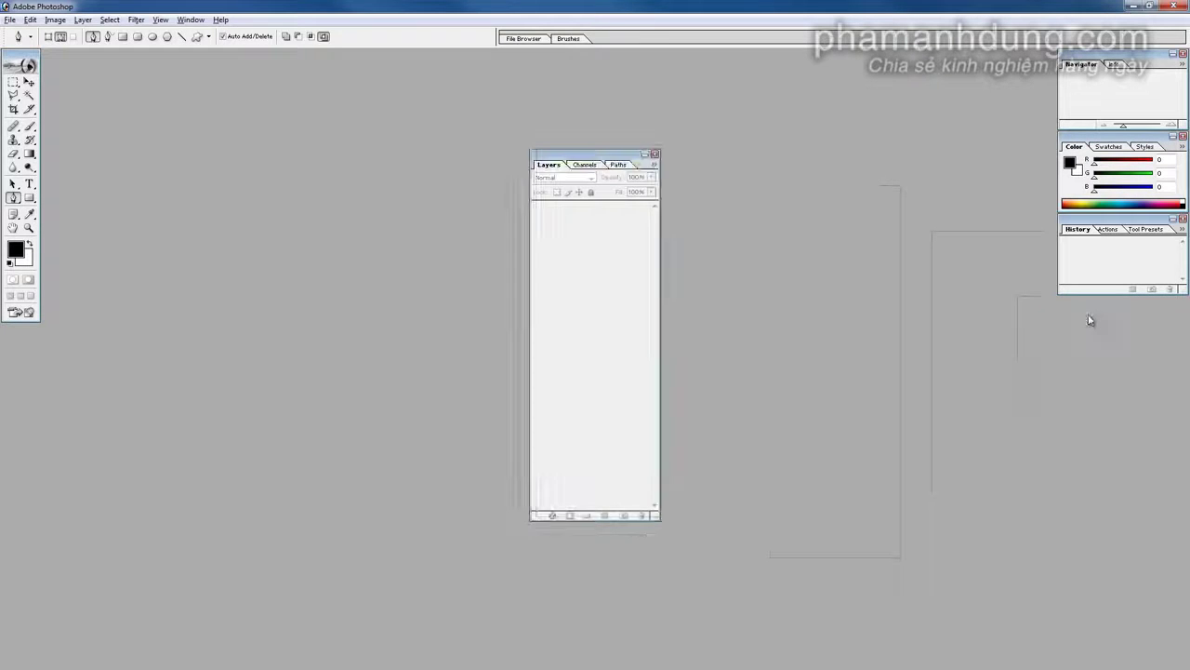
left_click(190, 20)
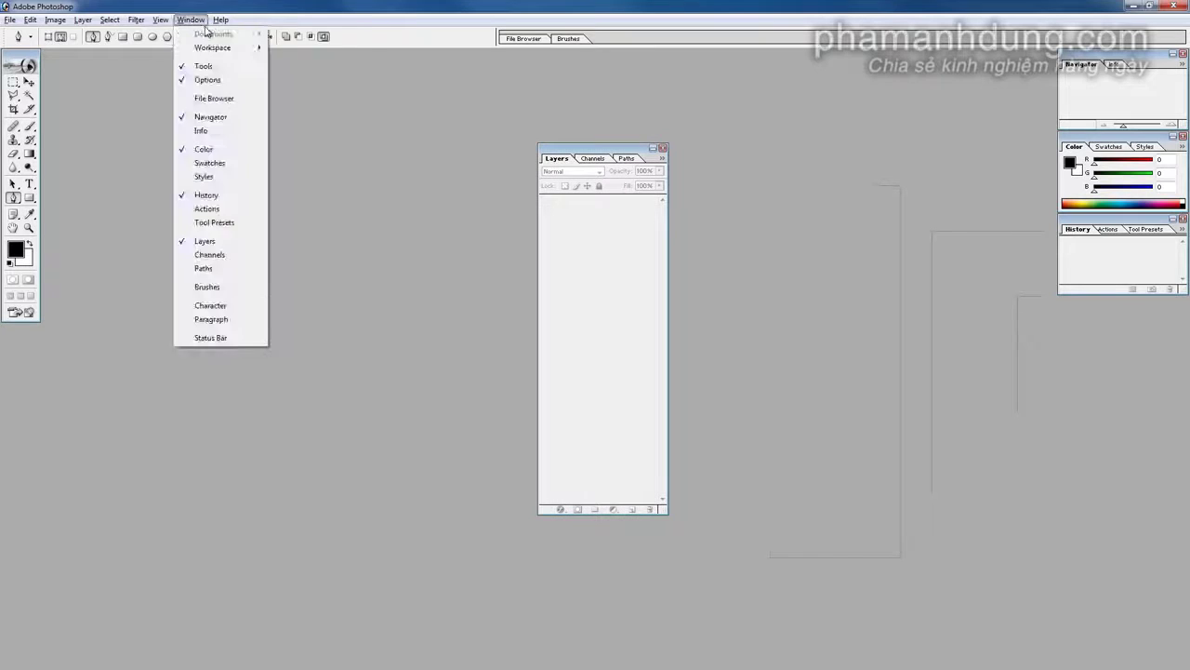
mouse_move(199, 48)
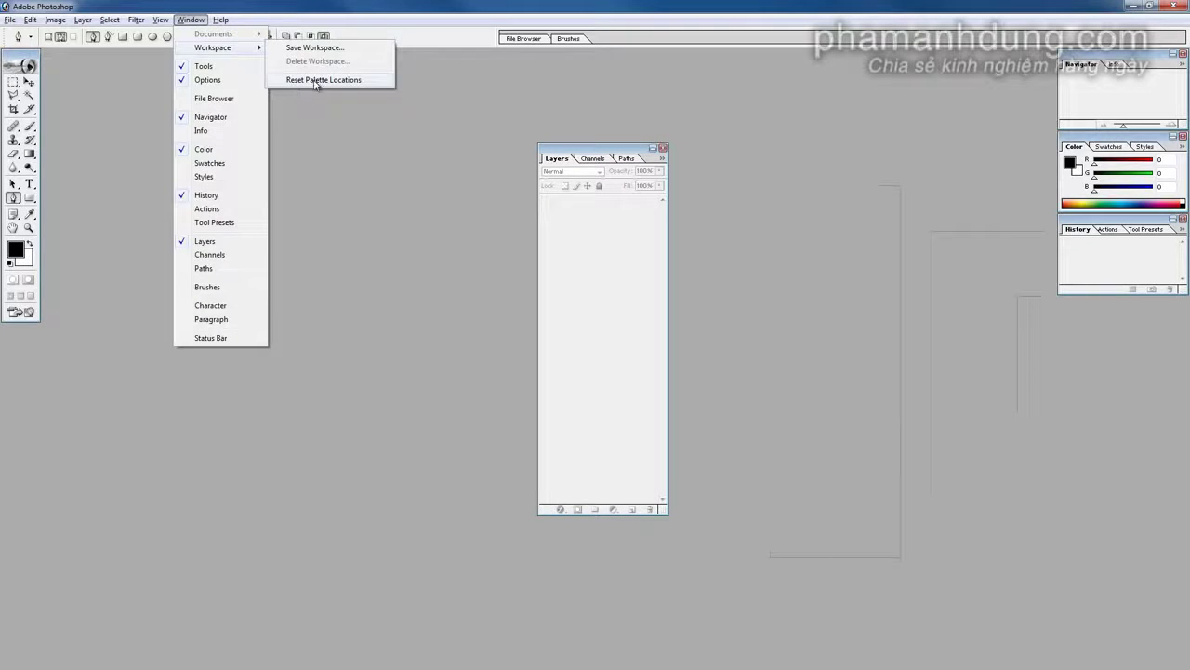
left_click(316, 79)
left_click(191, 20)
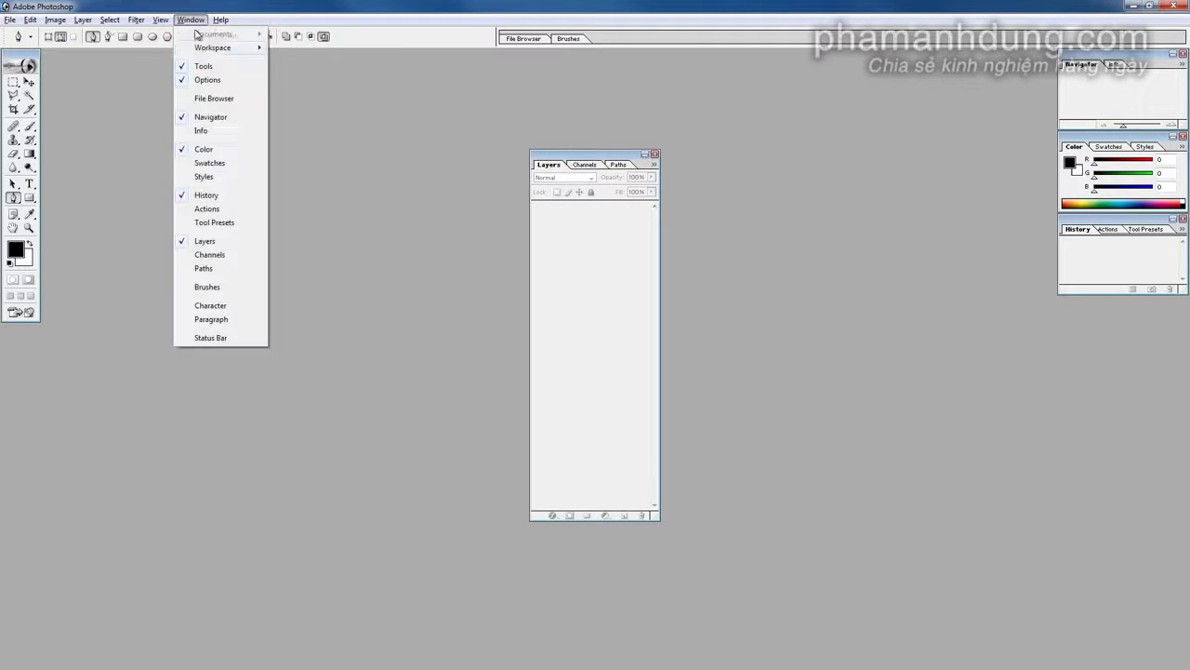
mouse_move(255, 50)
left_click(302, 80)
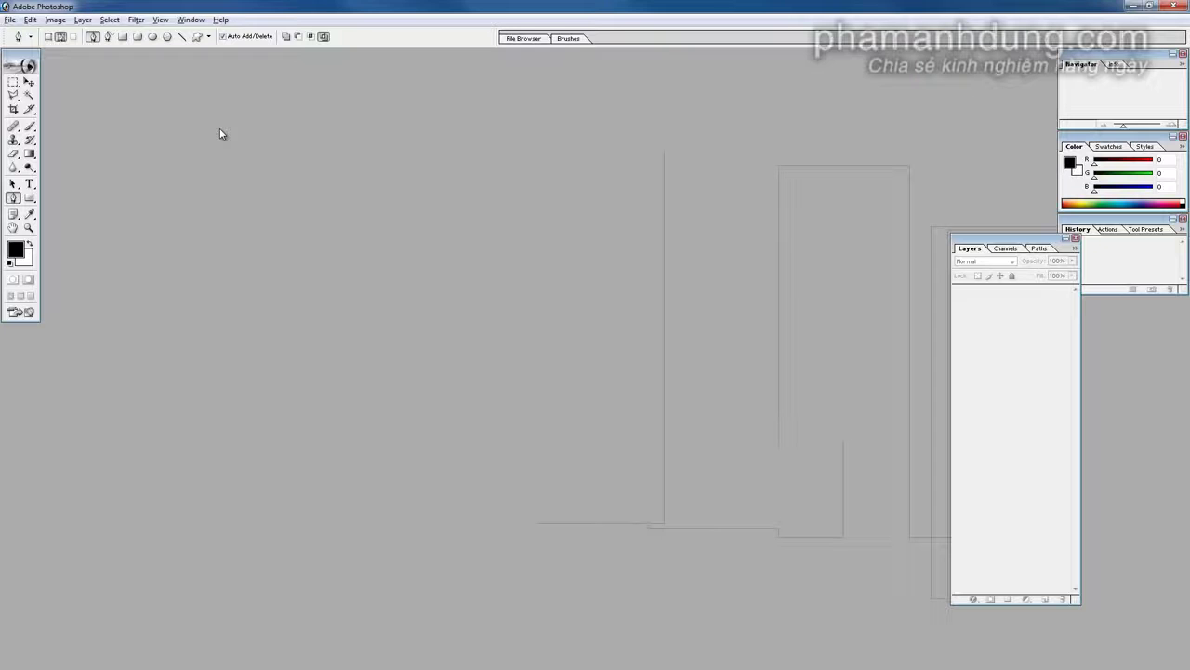
Open hoavan.bmp and move its window to the centre of the screen
key("ctrl+o")
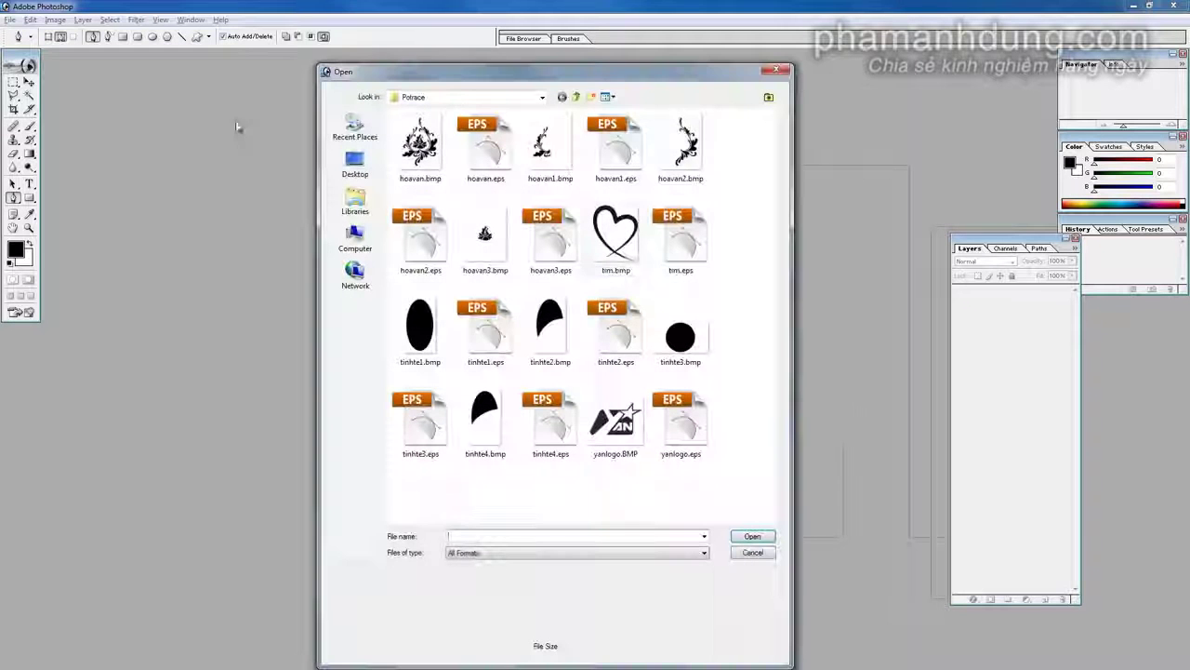
double_click(419, 173)
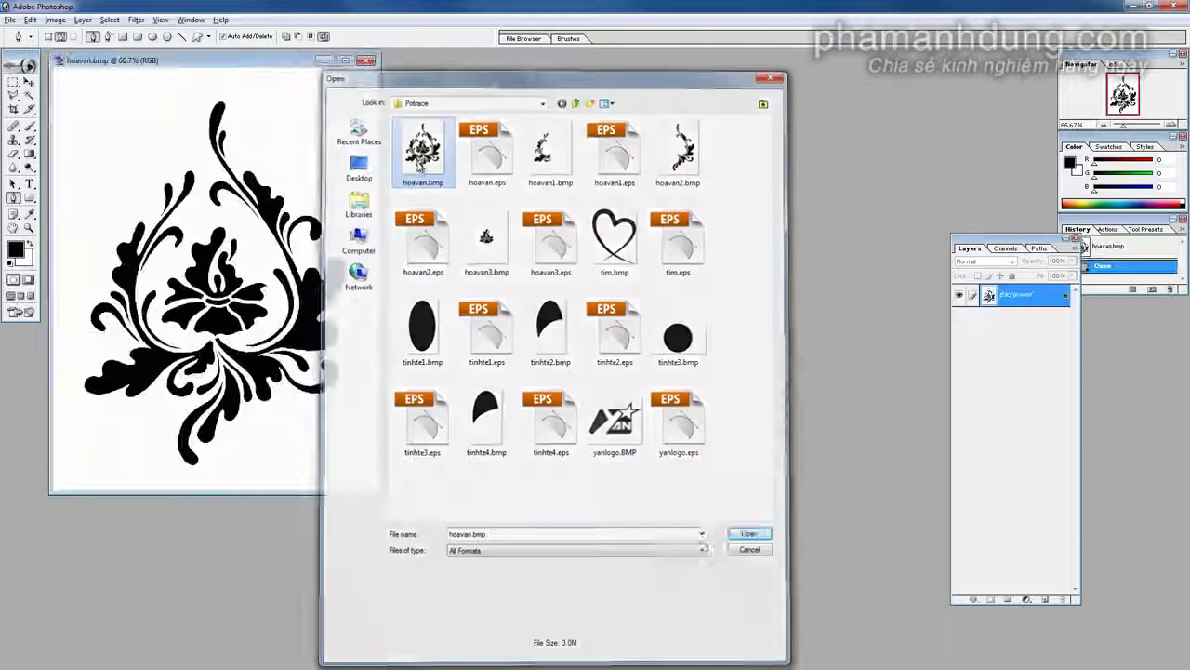
left_click_drag(237, 63, 458, 129)
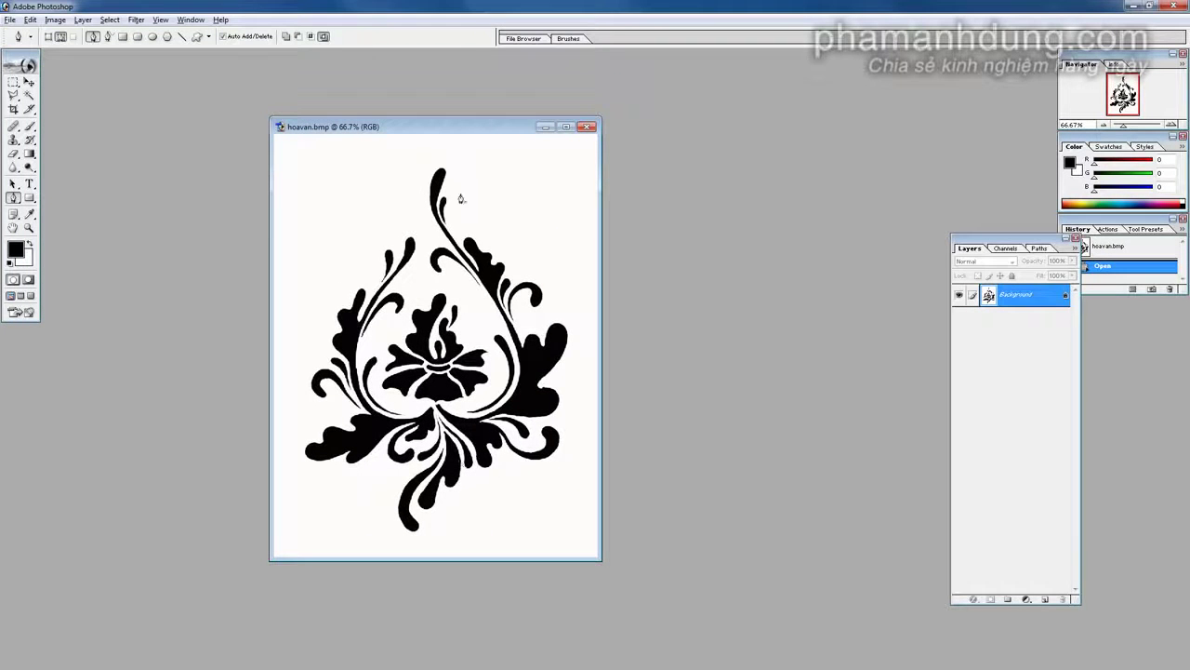
left_click_drag(387, 127, 412, 126)
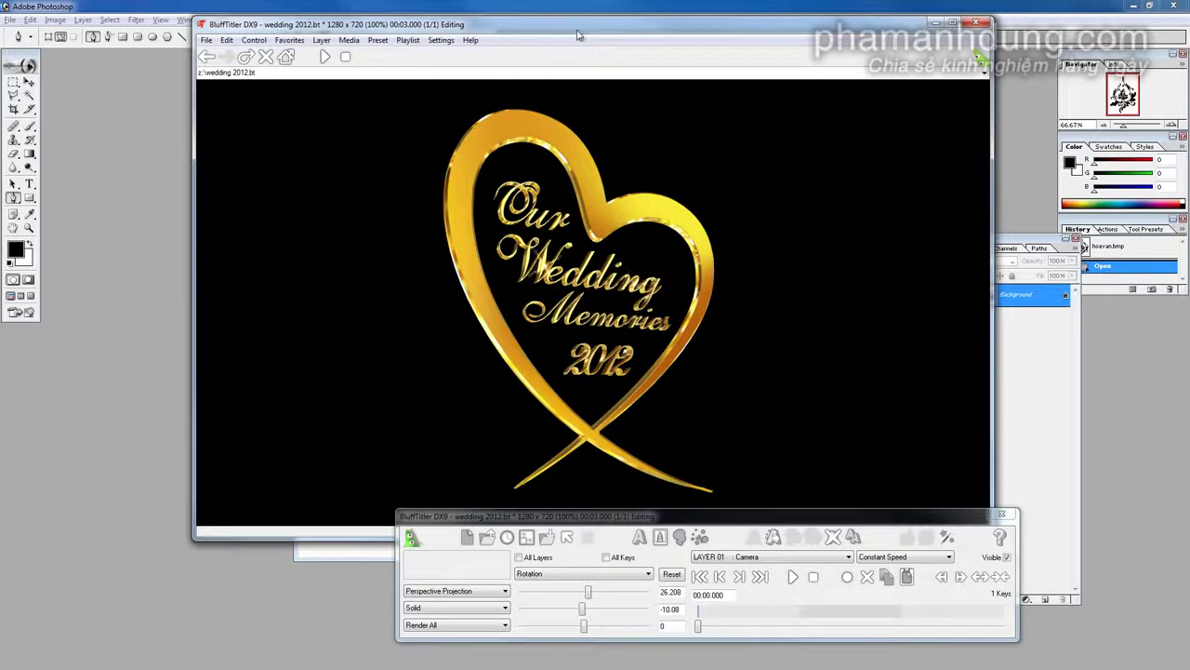
Start a new BluffTitler show without saving the wedding show
left_click(256, 83)
left_click(279, 93)
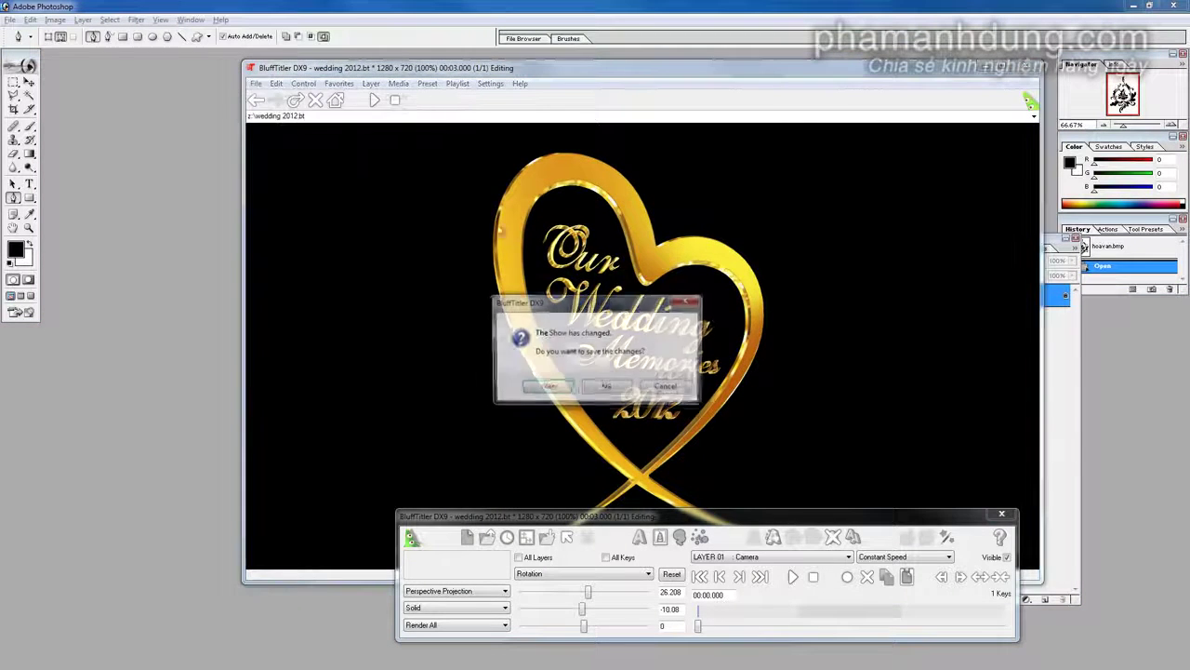
left_click(606, 388)
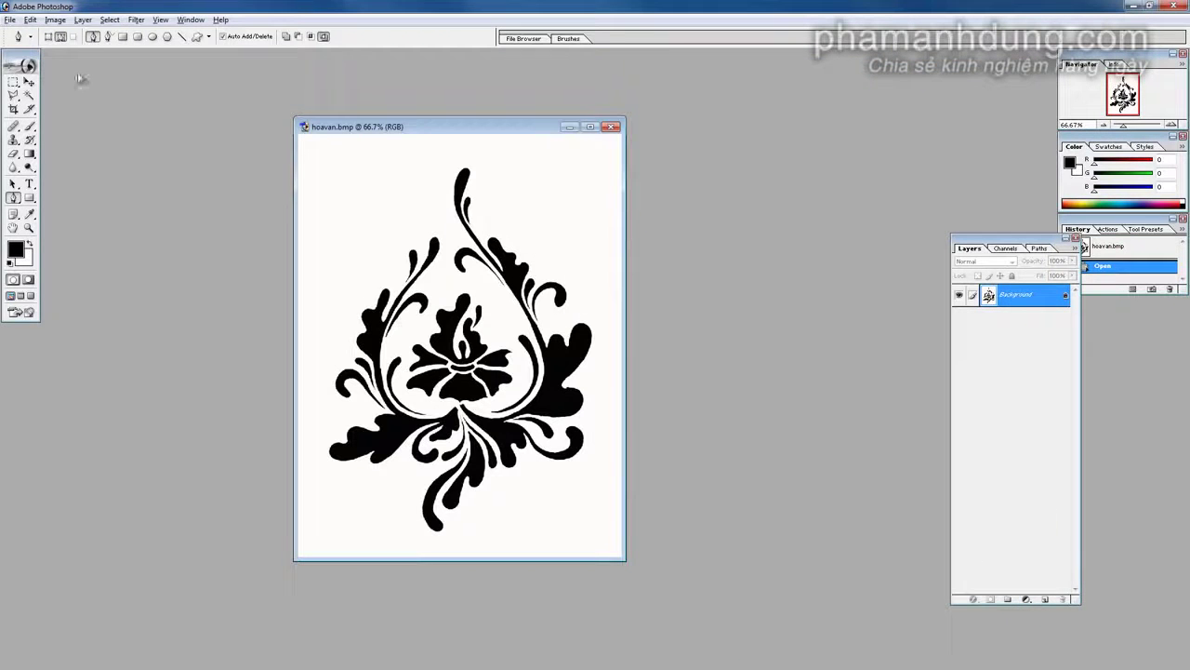
Save hoavan.bmp as BMP over the existing Potrace file, accepting the BMP Options
left_click(11, 20)
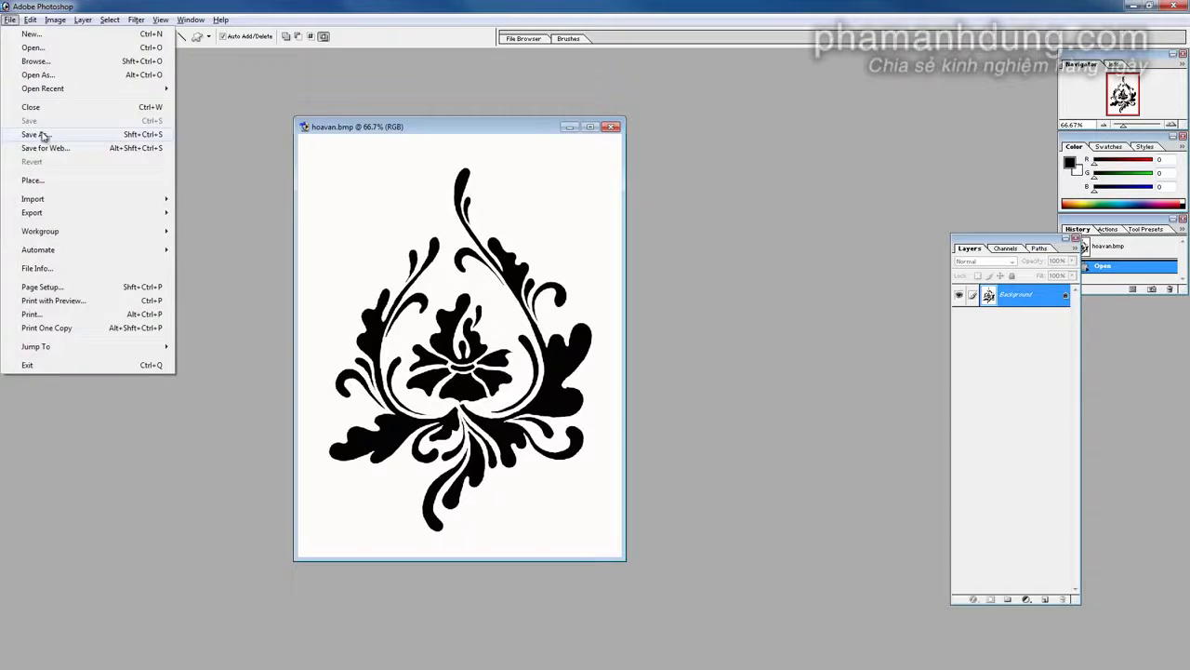
left_click(42, 136)
left_click(508, 517)
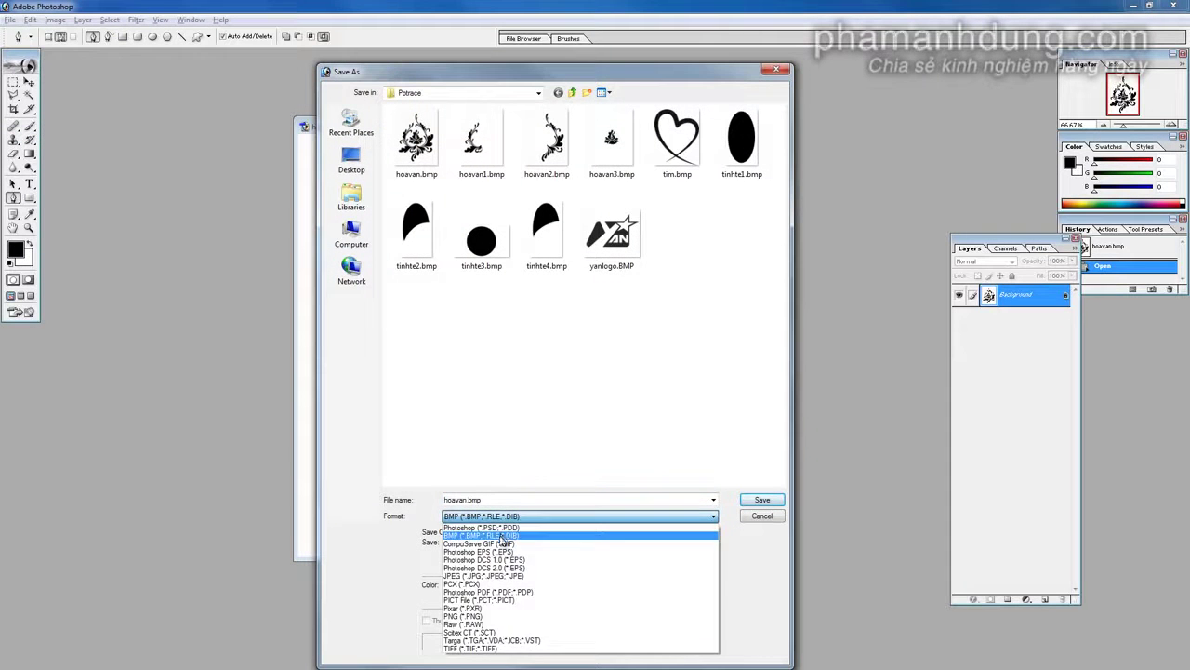
left_click(503, 535)
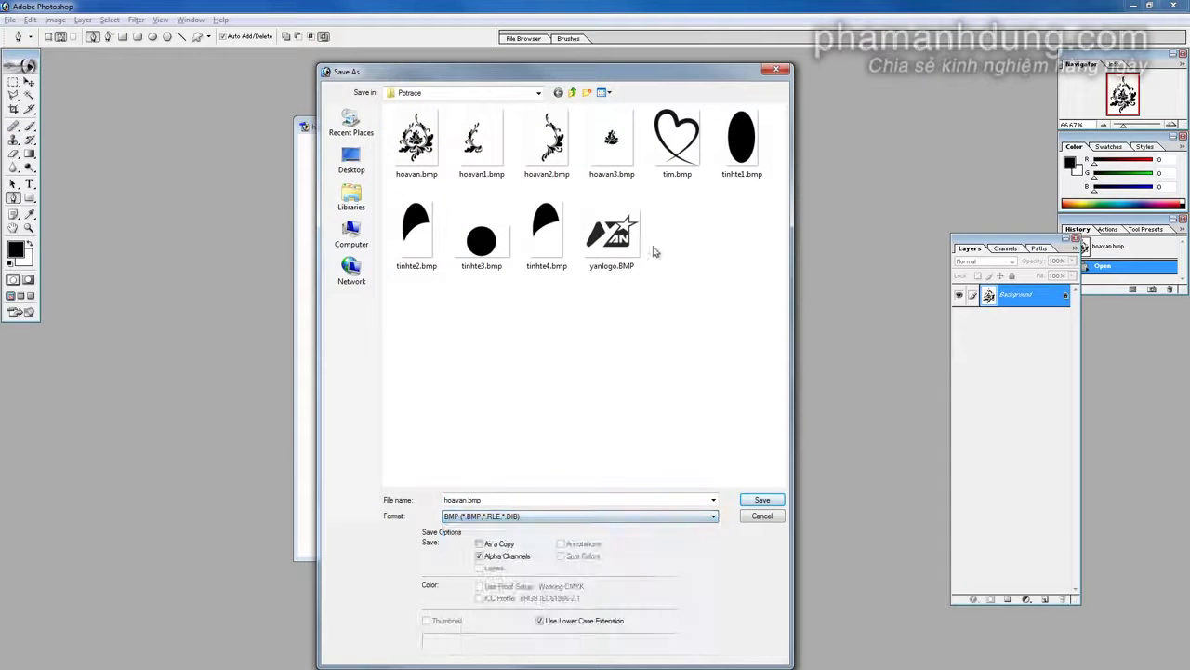
double_click(417, 139)
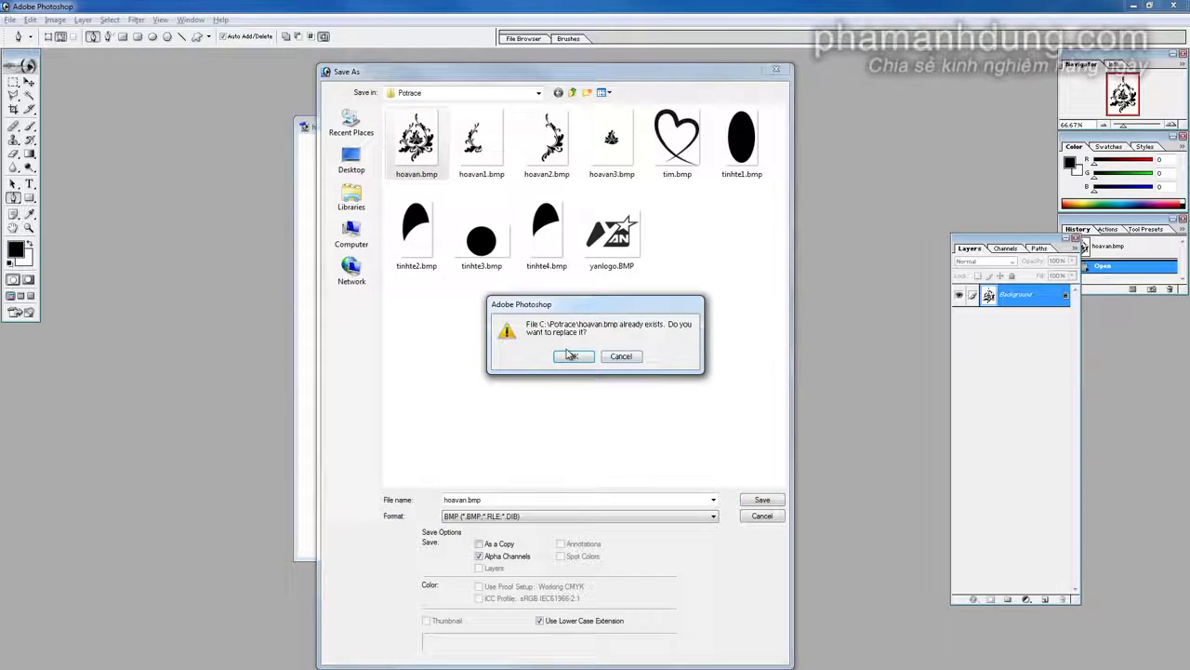
left_click(574, 356)
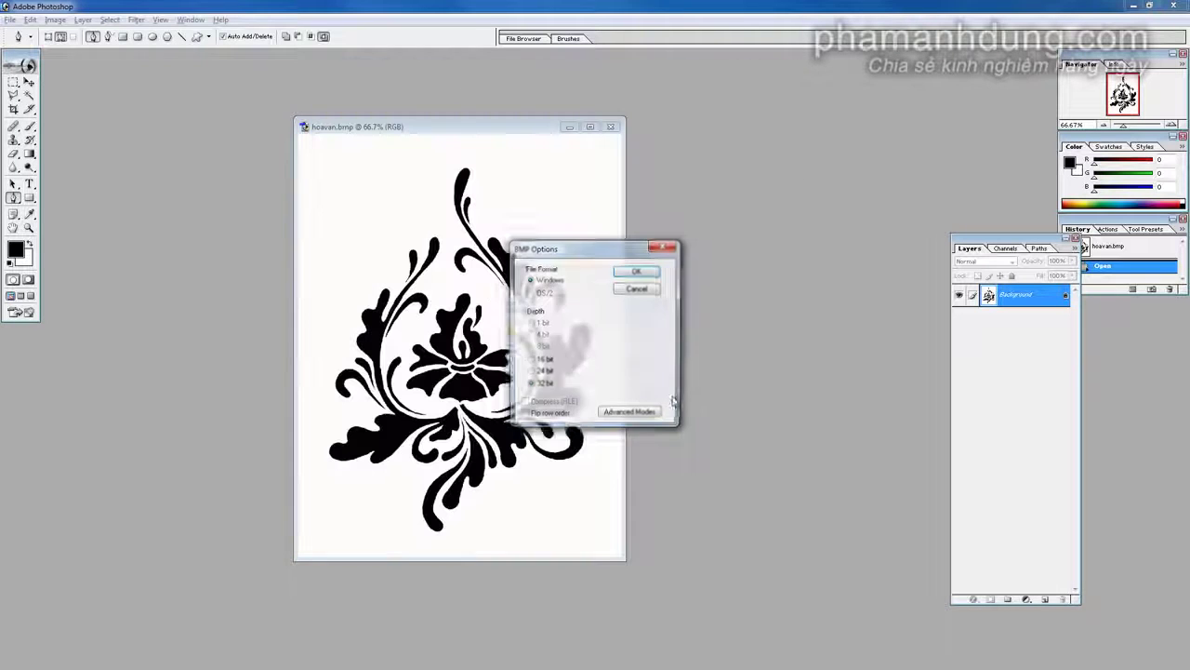
left_click(638, 270)
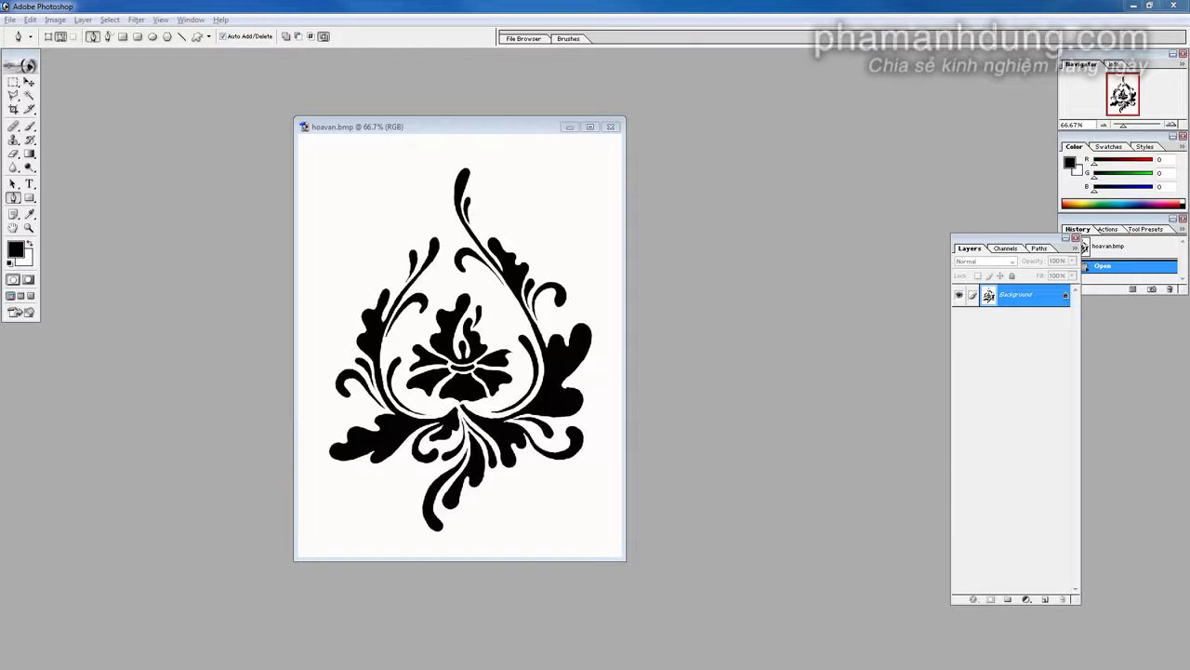
Rerun the potrace command from Run with its input changed to c:\potrace\hoavan.bmp
key("super+r")
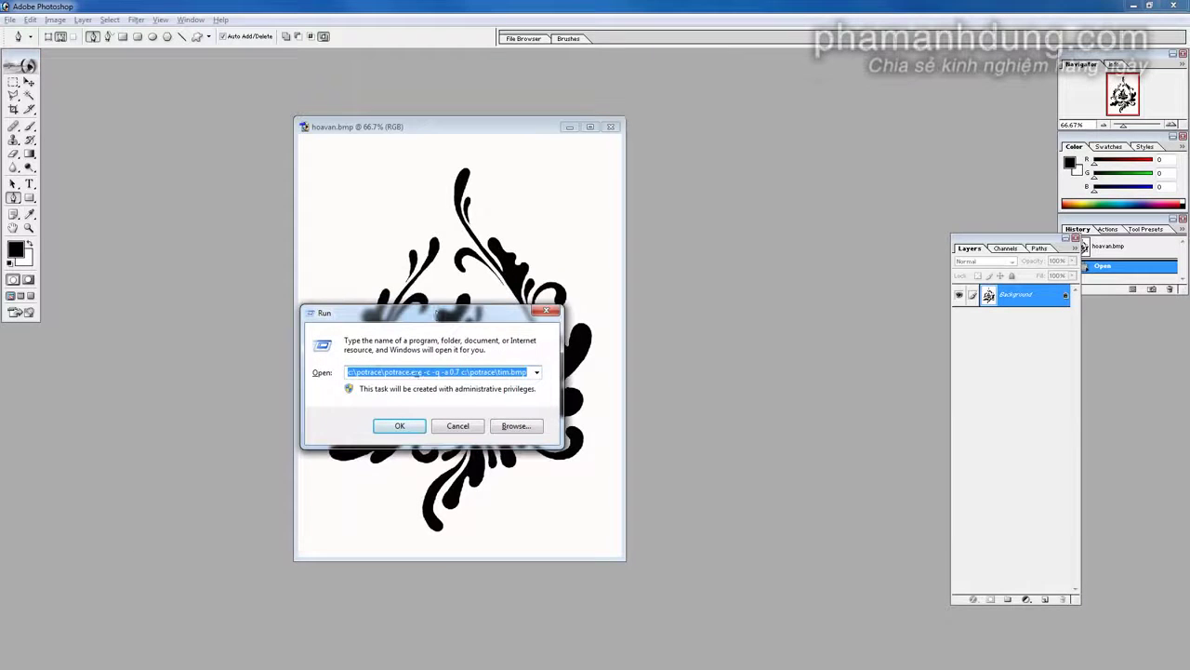
left_click(502, 371)
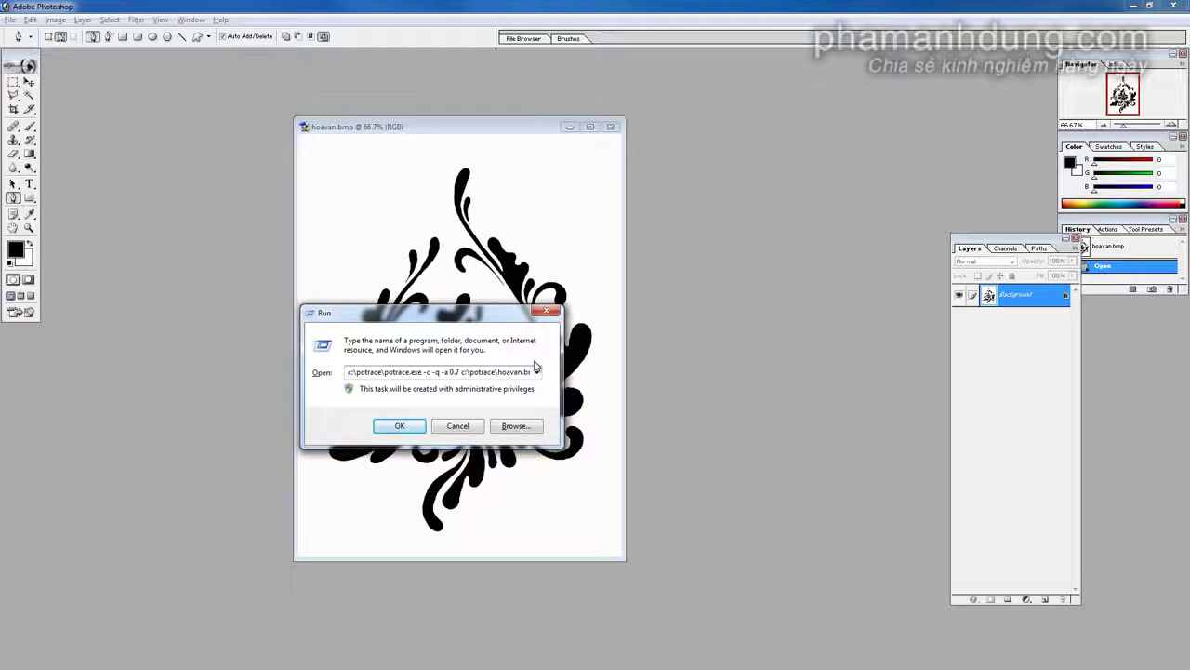
key("Return")
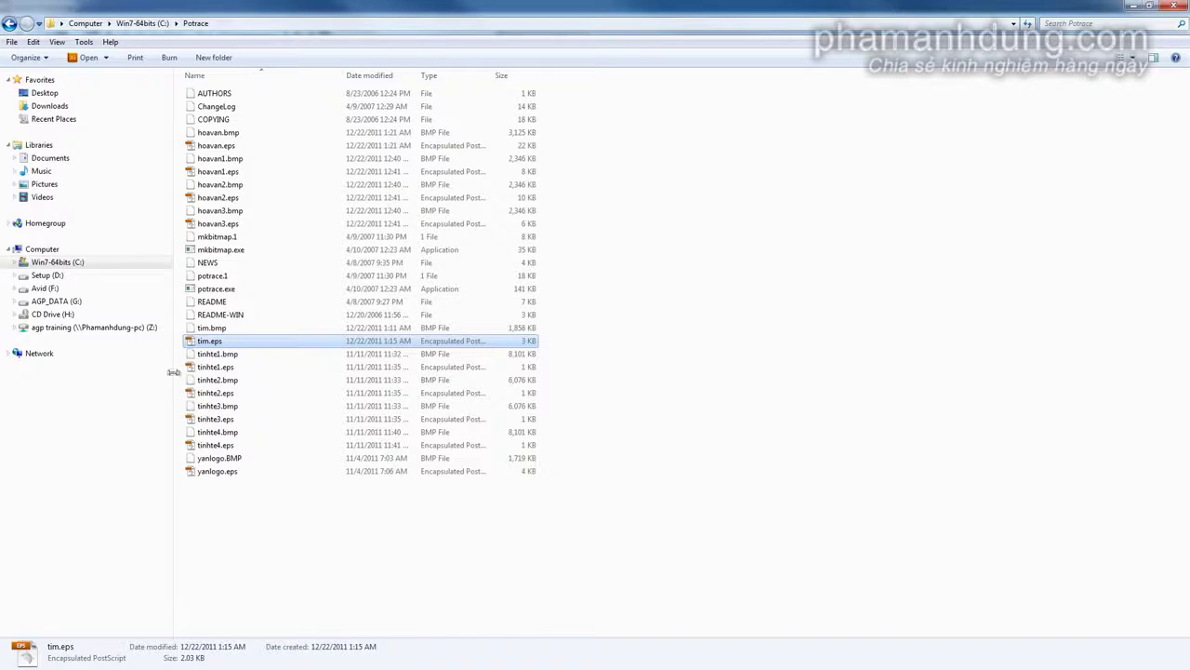
Check the details of hoavan.eps and hoavan.bmp in the Potrace folder, then minimize Explorer
left_click(231, 147)
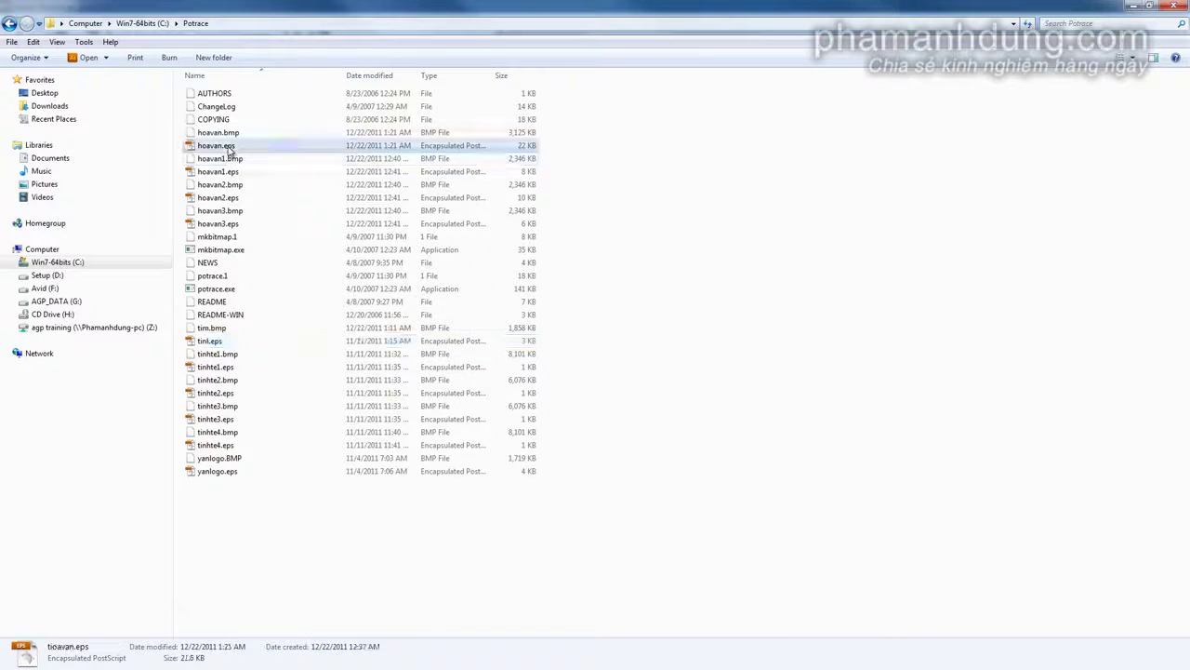
key("Up")
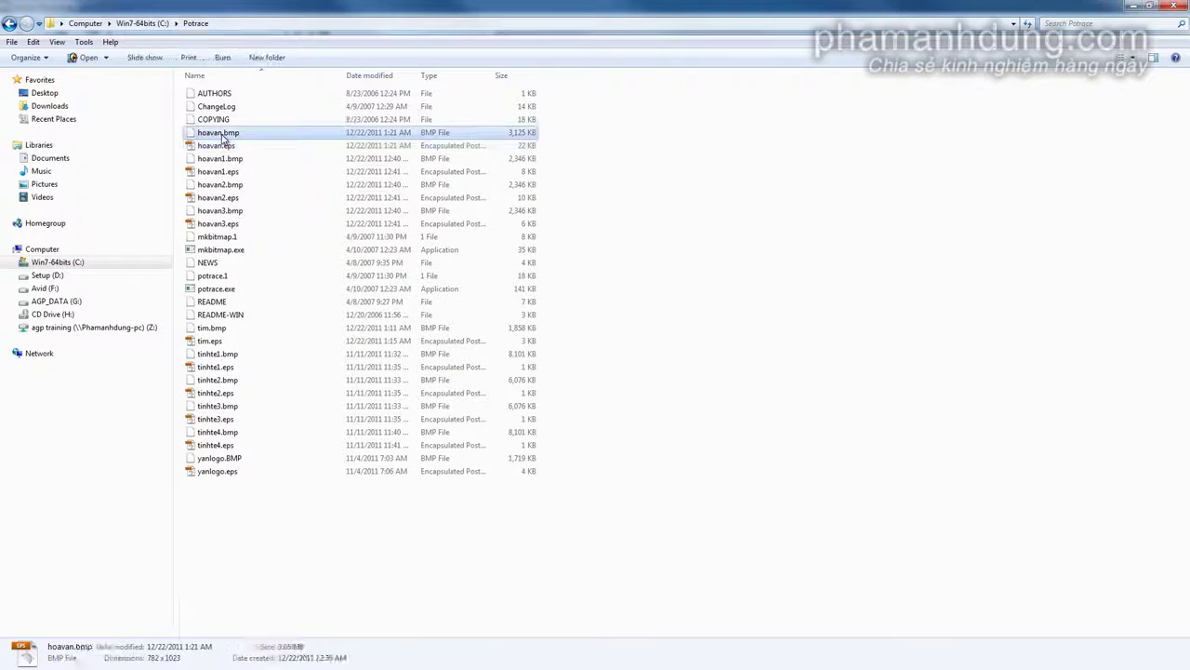
left_click(221, 149)
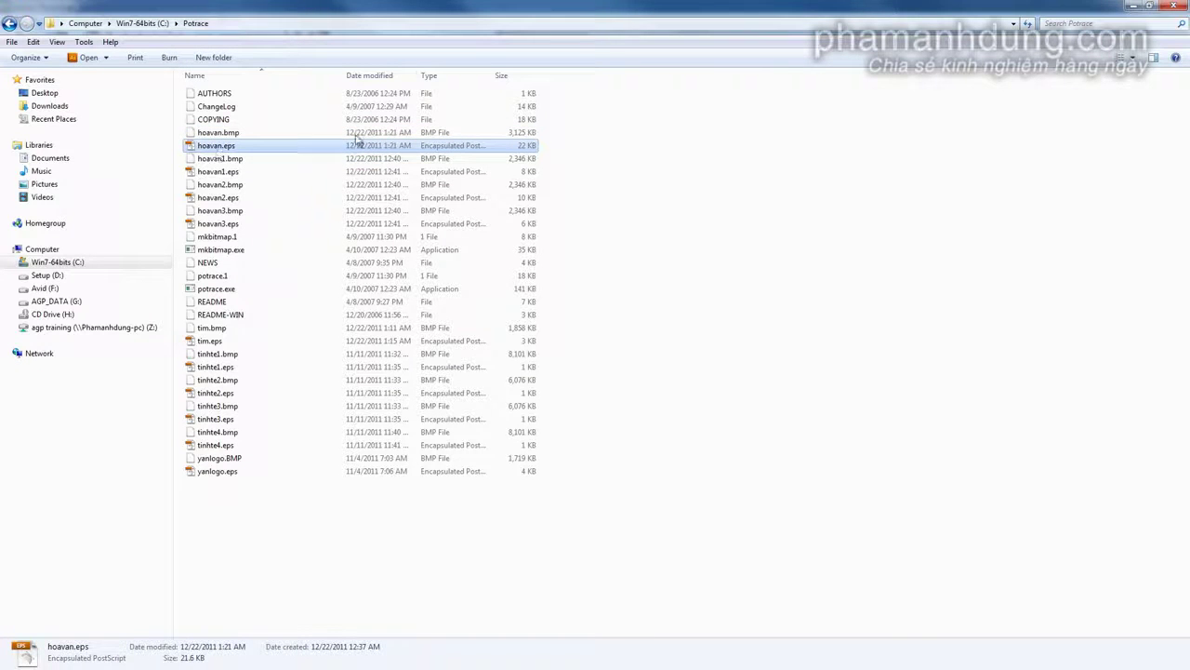
left_click(1131, 6)
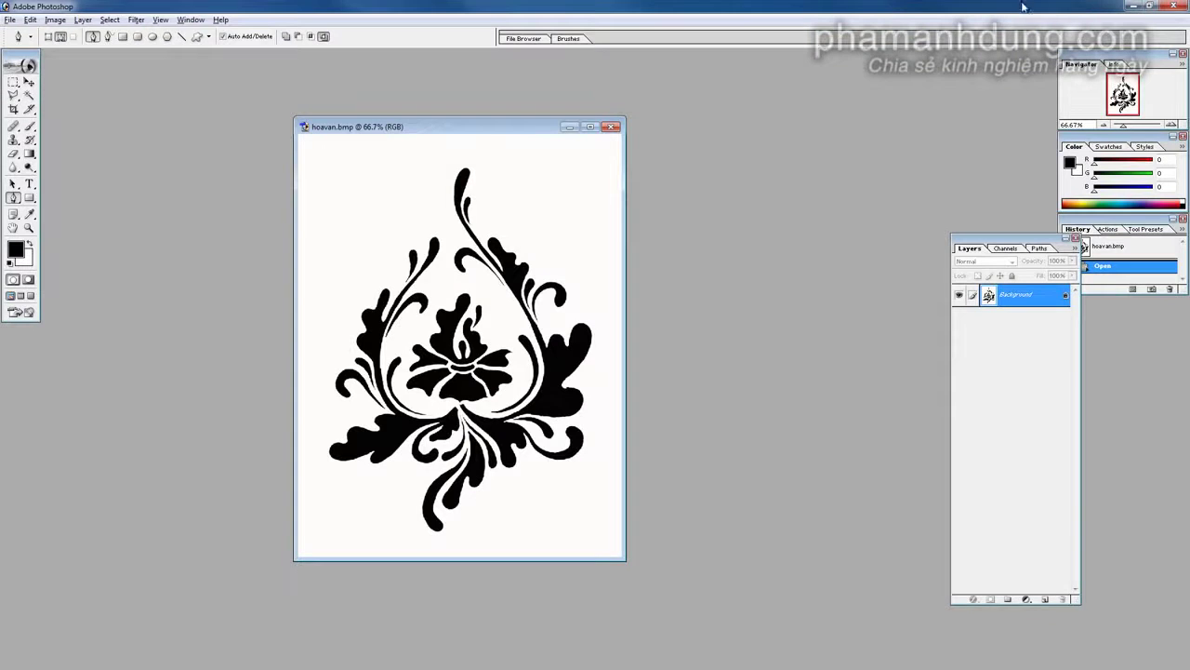
Bring BluffTitler to the front and delete the Bluff Titler text layer
left_click(1130, 8)
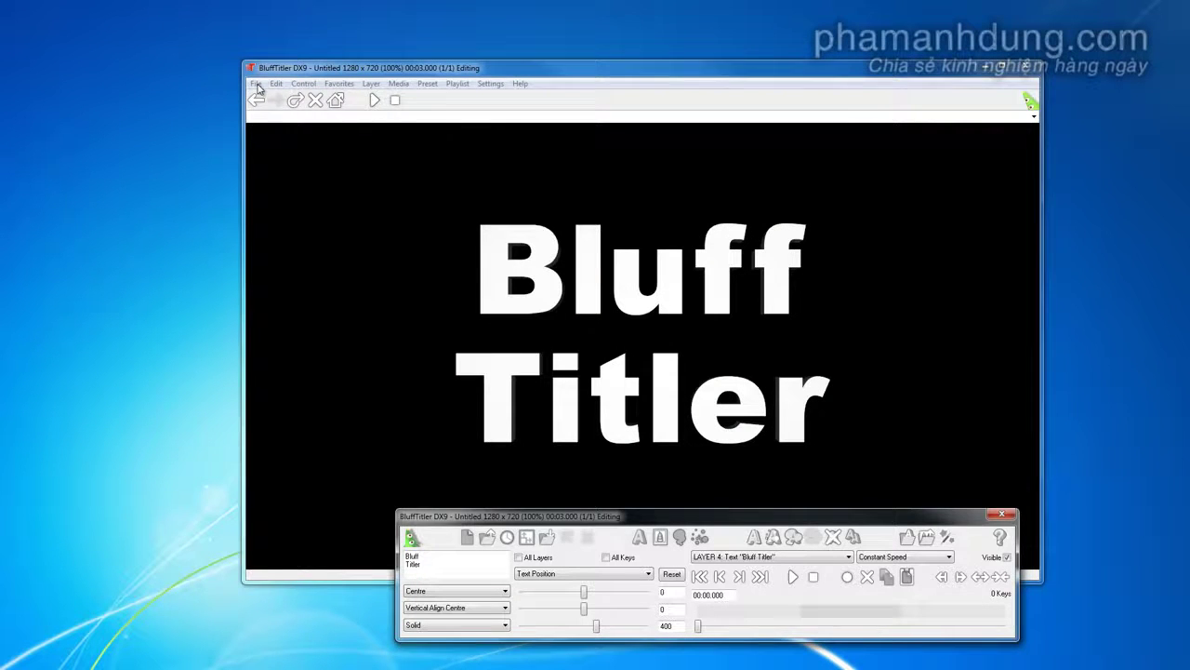
left_click(256, 83)
left_click(475, 190)
left_click(832, 536)
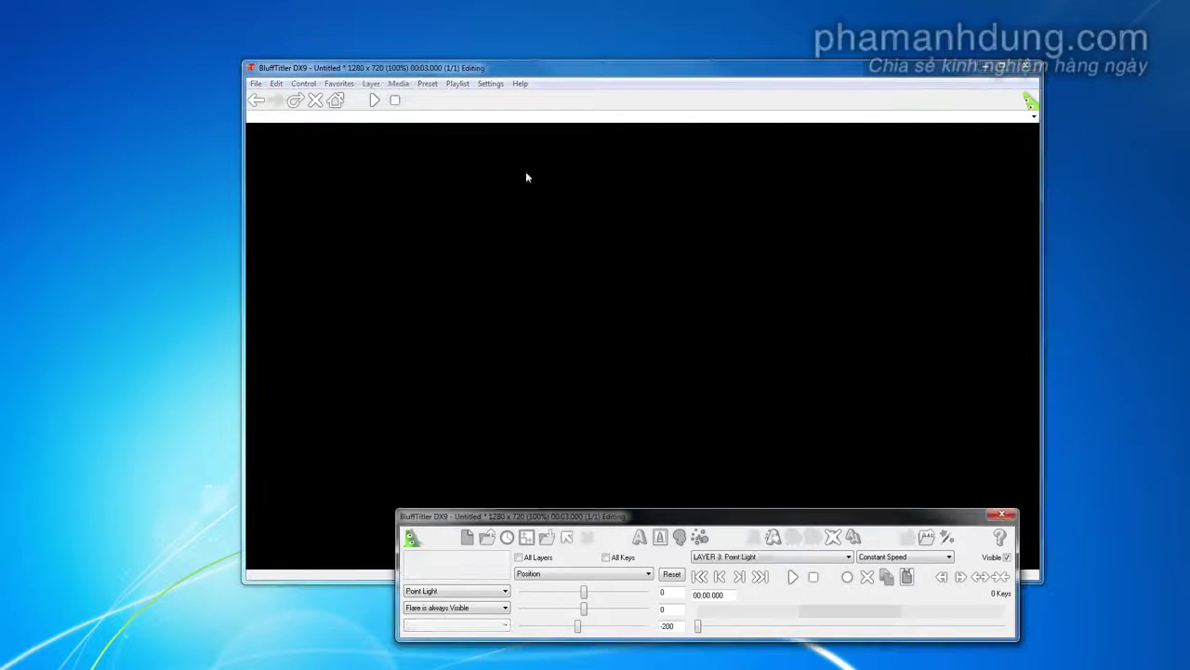
Add a new EPS layer loading hoavan.eps, then dismiss the can't-handle error
left_click(370, 84)
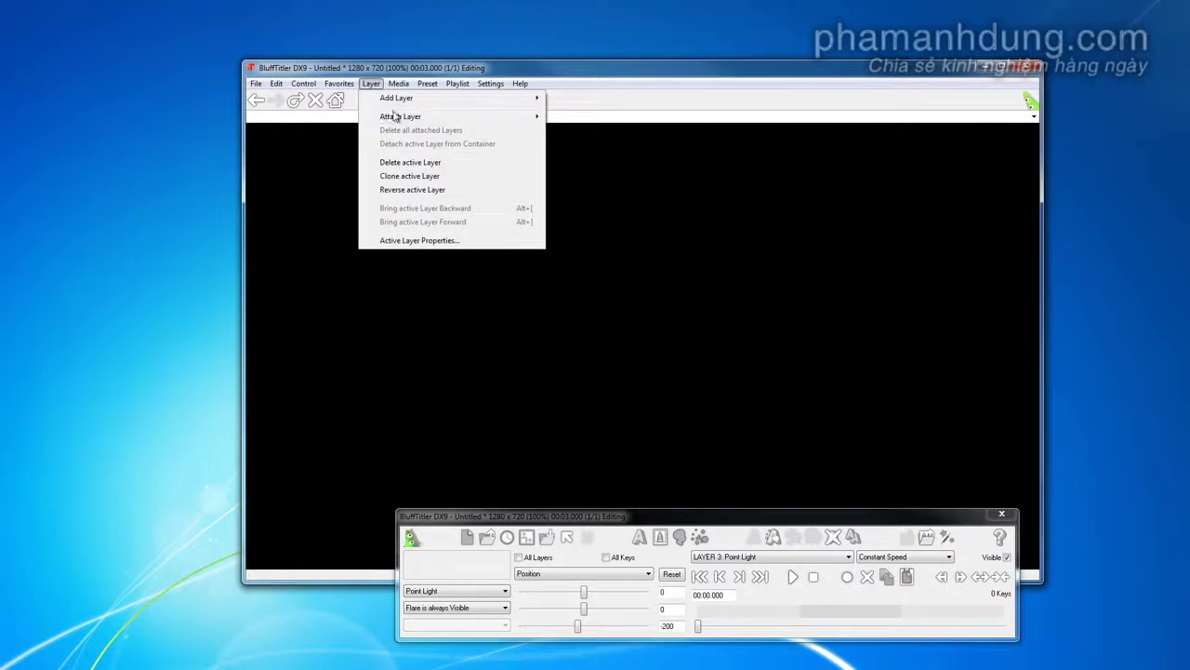
mouse_move(396, 117)
mouse_move(438, 99)
left_click(567, 140)
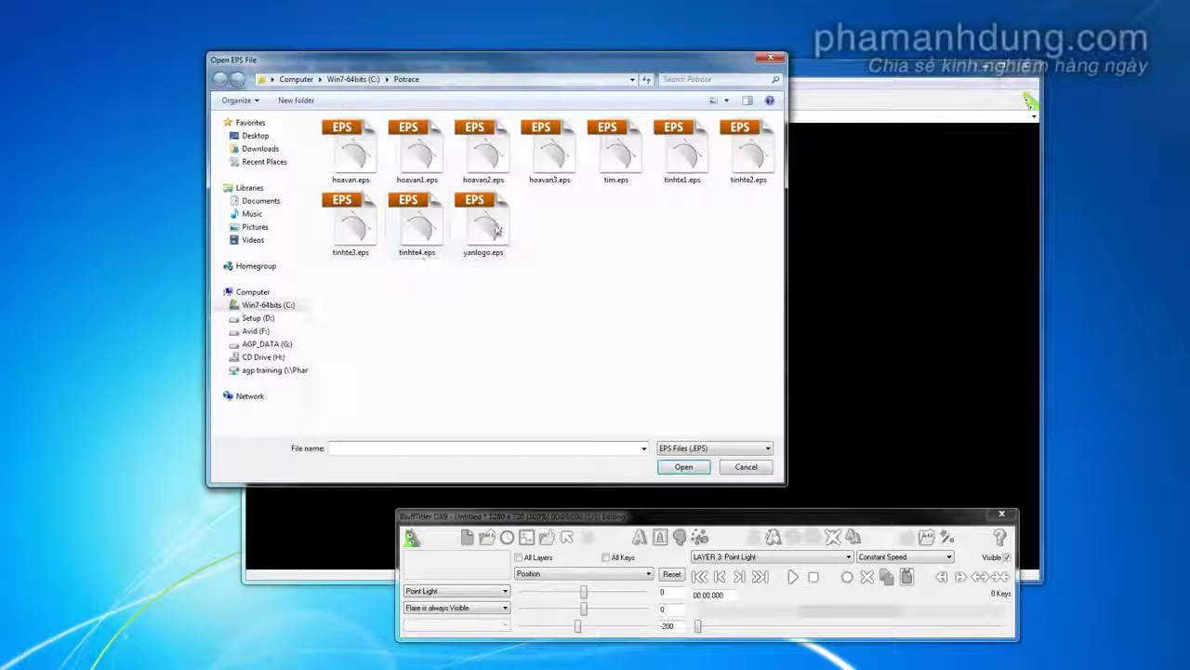
double_click(369, 168)
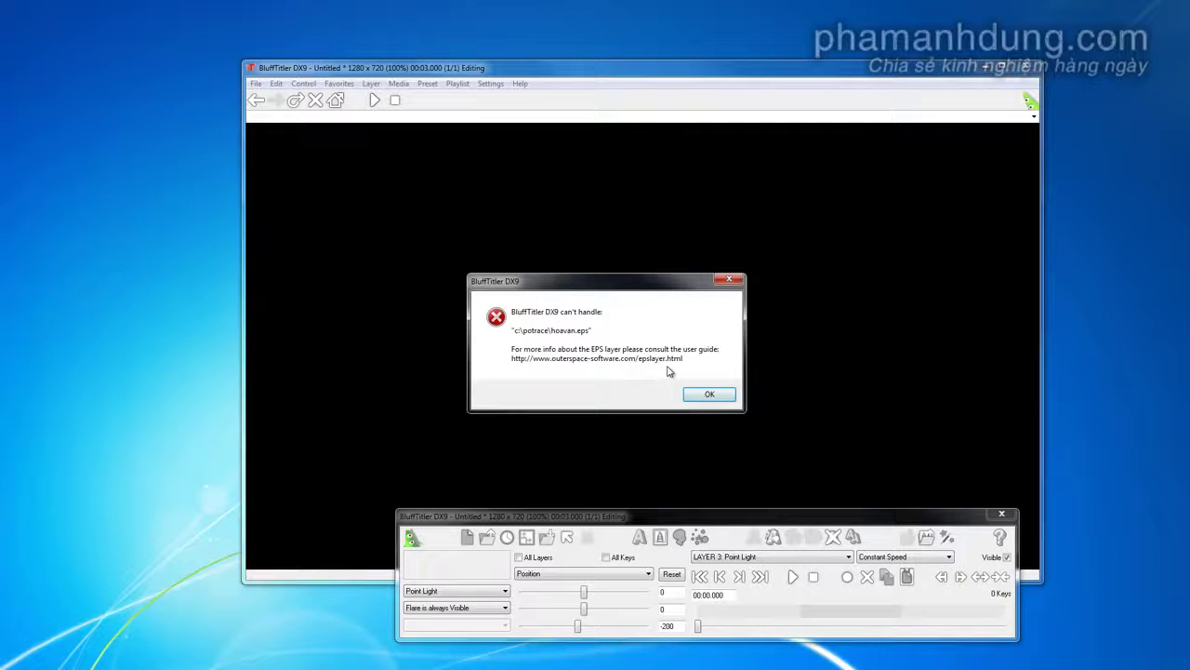
left_click_drag(650, 289, 656, 276)
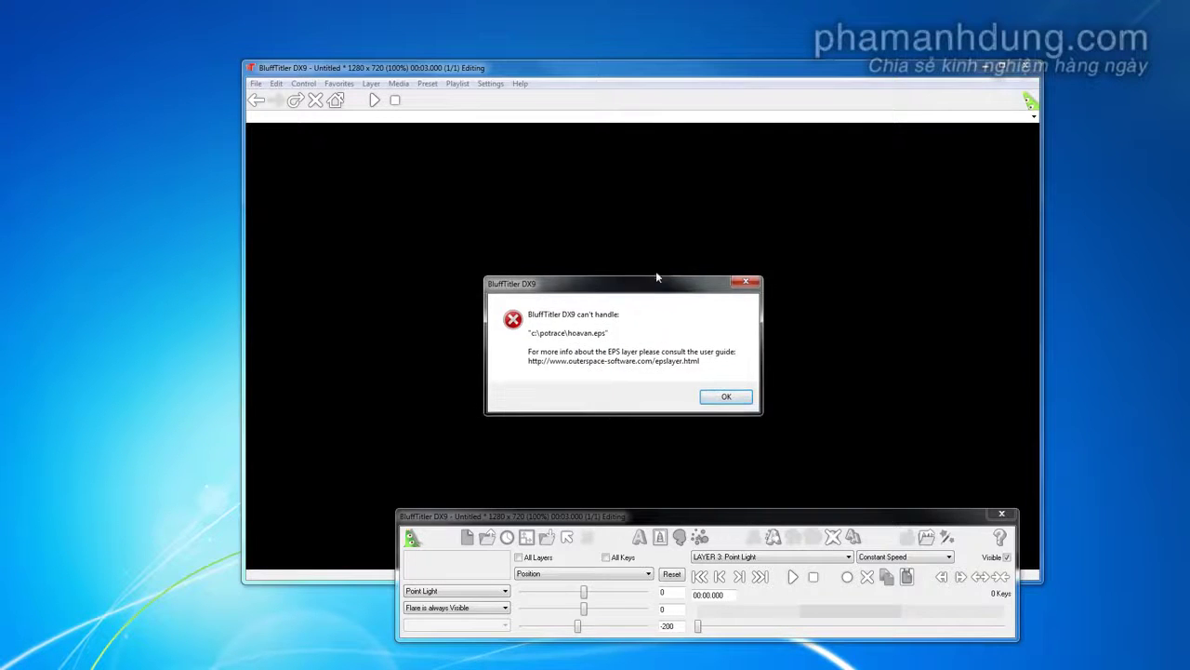
left_click(723, 397)
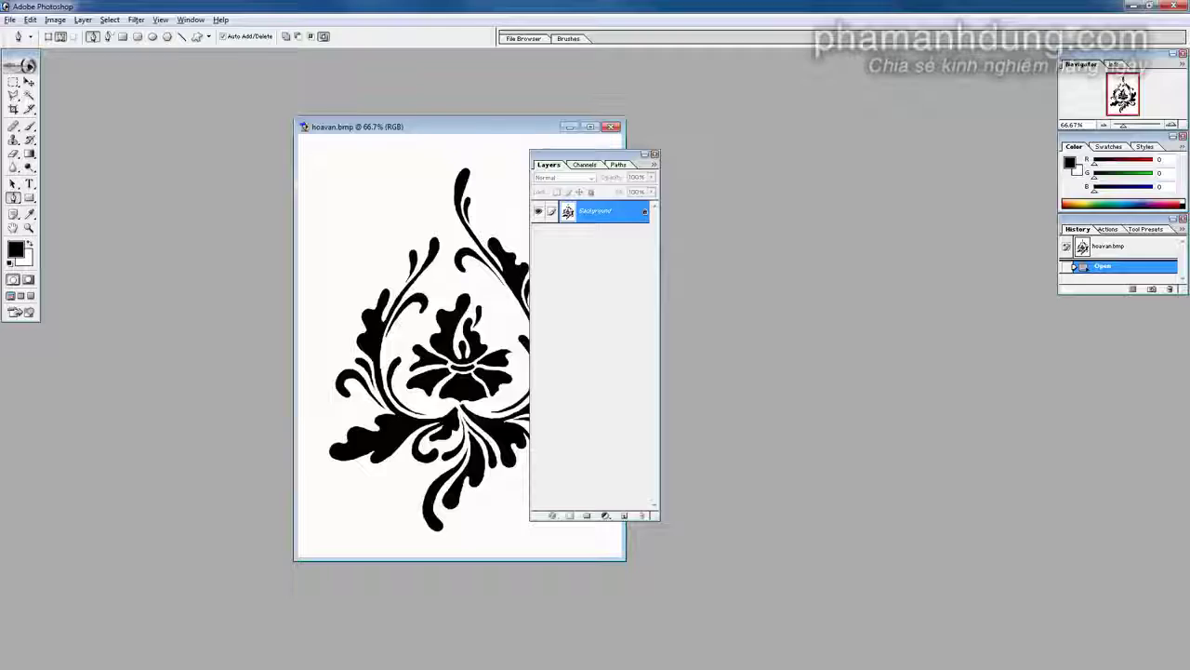
Hide the Layers palette, shift the hoavan.bmp window right, then close hoavan.bmp
left_click(654, 154)
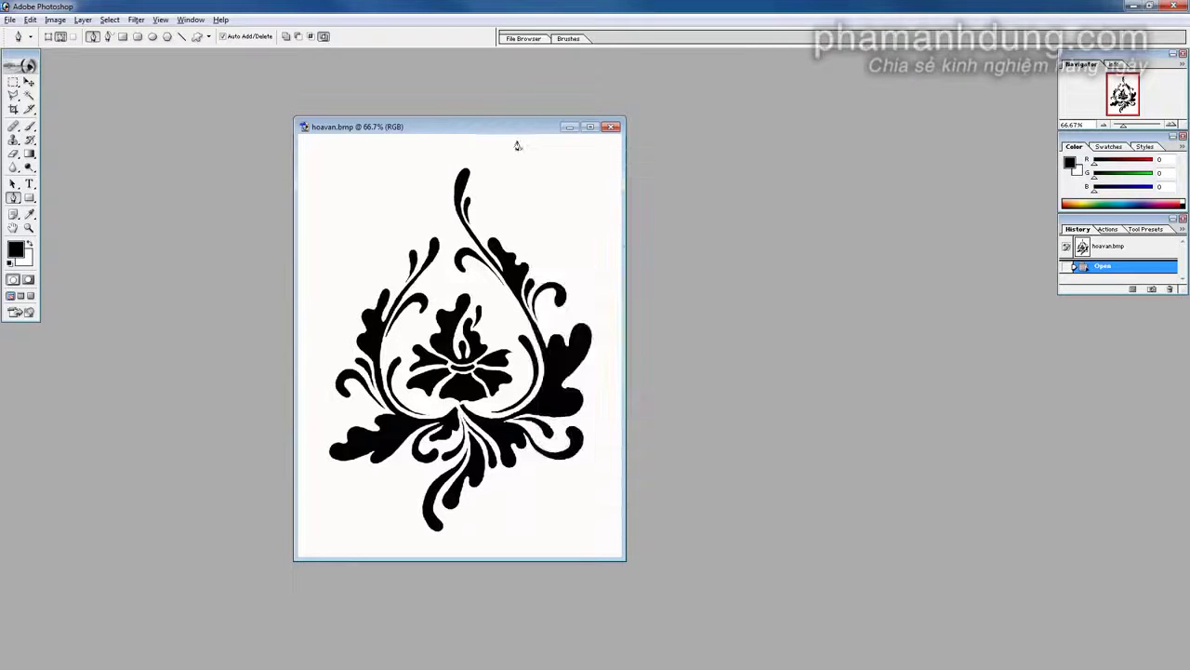
left_click_drag(517, 145, 578, 147)
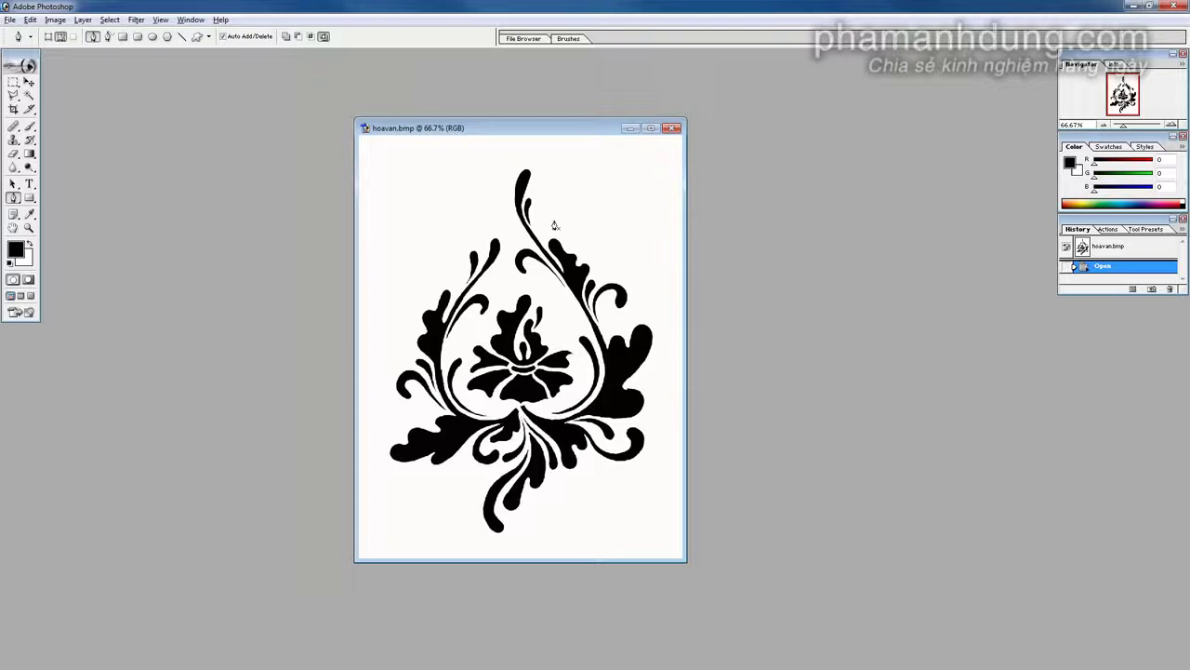
left_click(672, 128)
Open hoavan1.bmp, hoavan2.bmp and hoavan3.bmp together in Photoshop
double_click(731, 149)
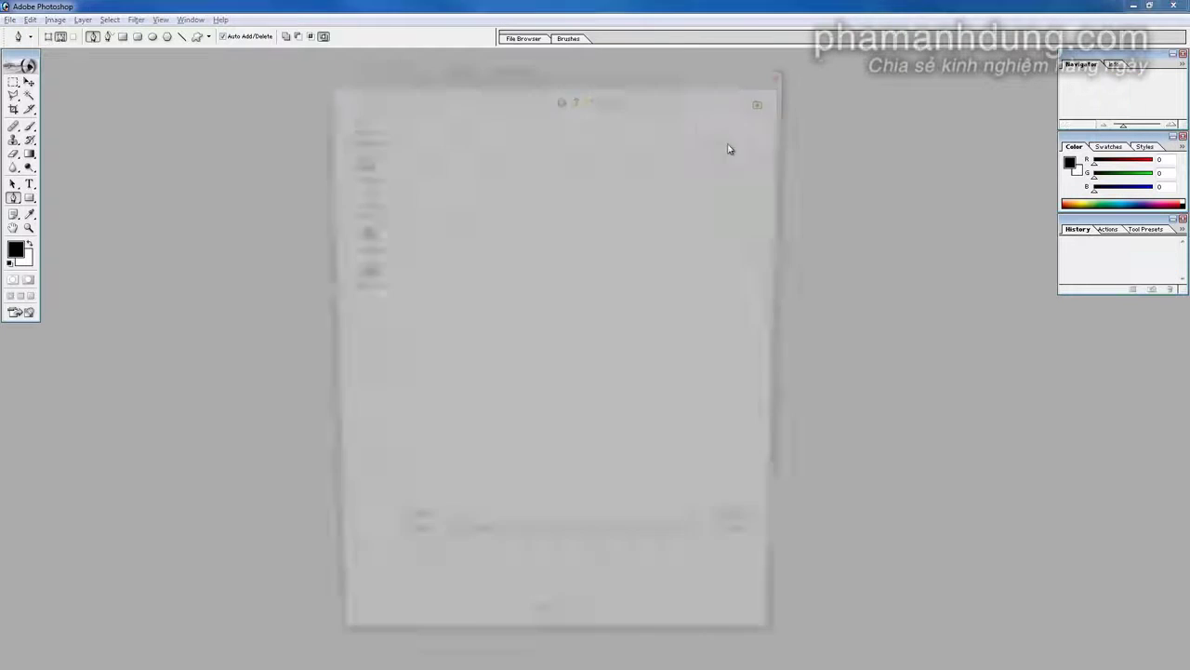
left_click(543, 150)
left_click(680, 147, "ctrl")
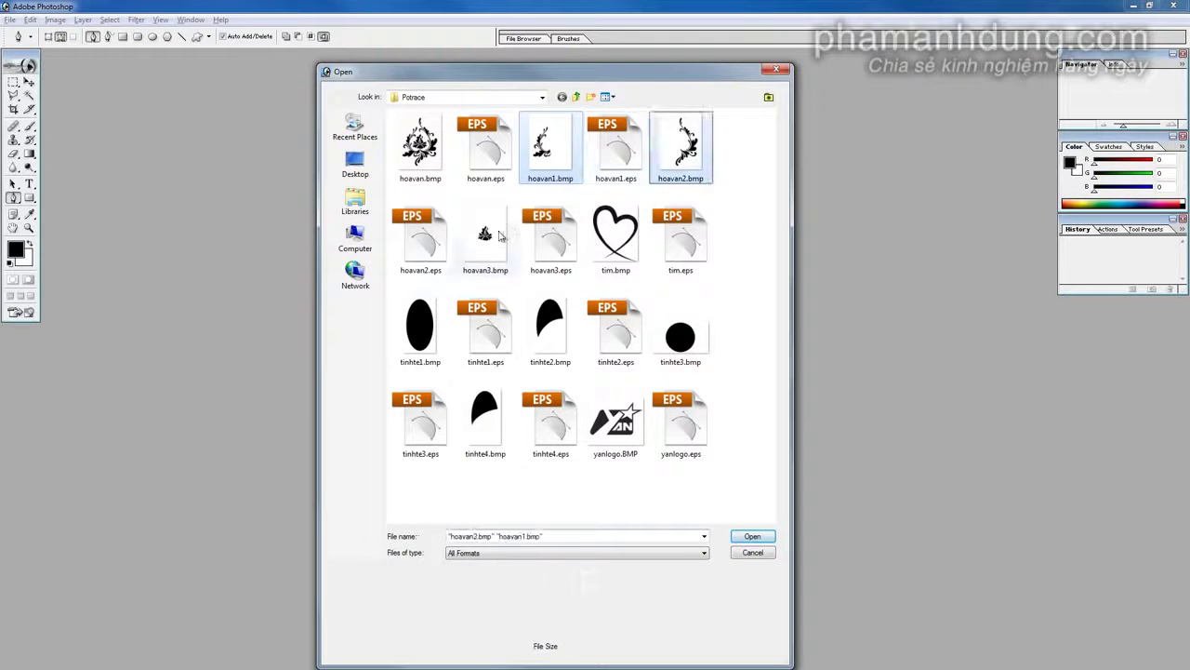
left_click(485, 237, "ctrl")
key("Return")
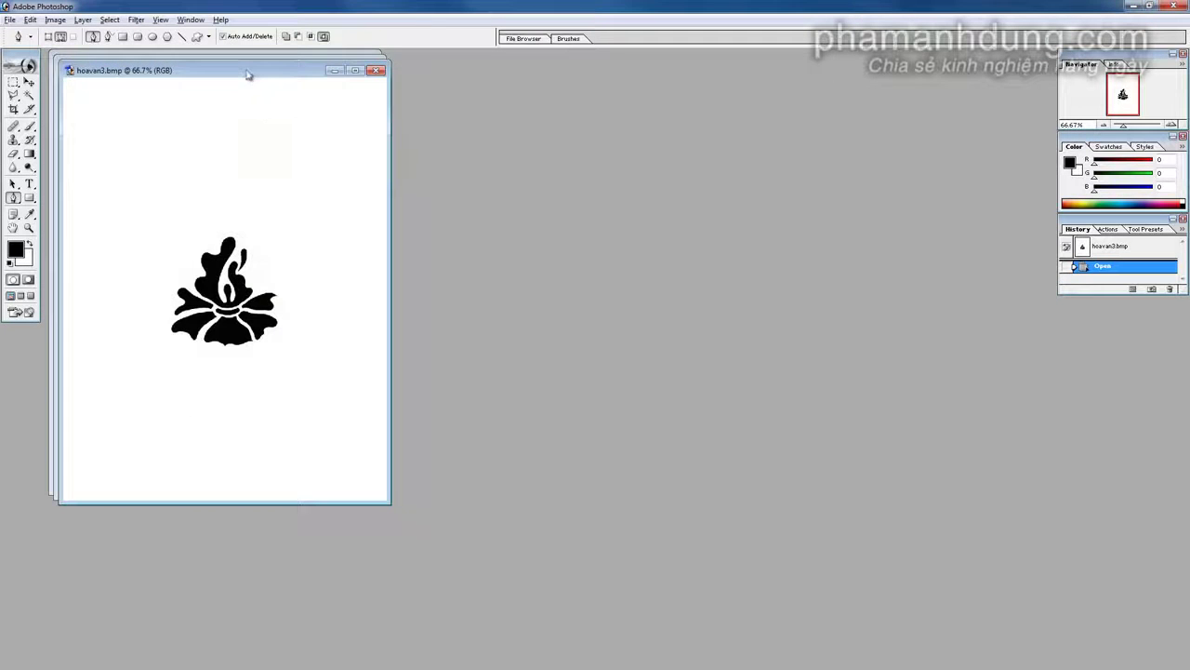
Review the three ornament bitmaps, then close hoavan1, hoavan2 and hoavan3
left_click(206, 59)
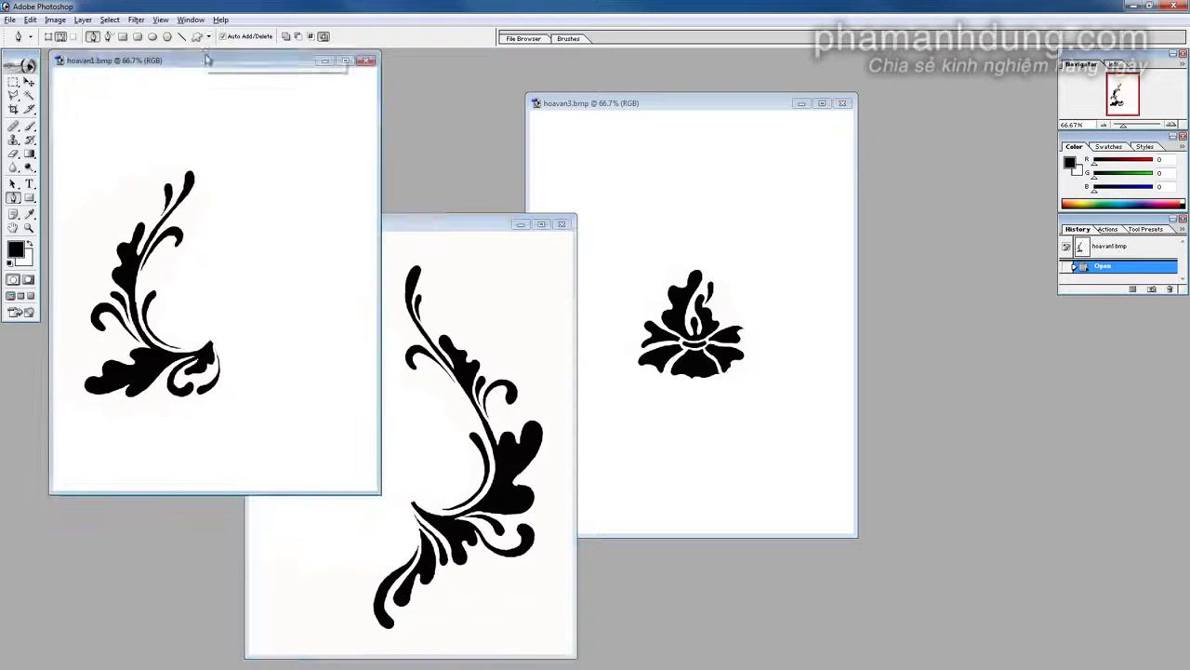
left_click_drag(207, 59, 201, 112)
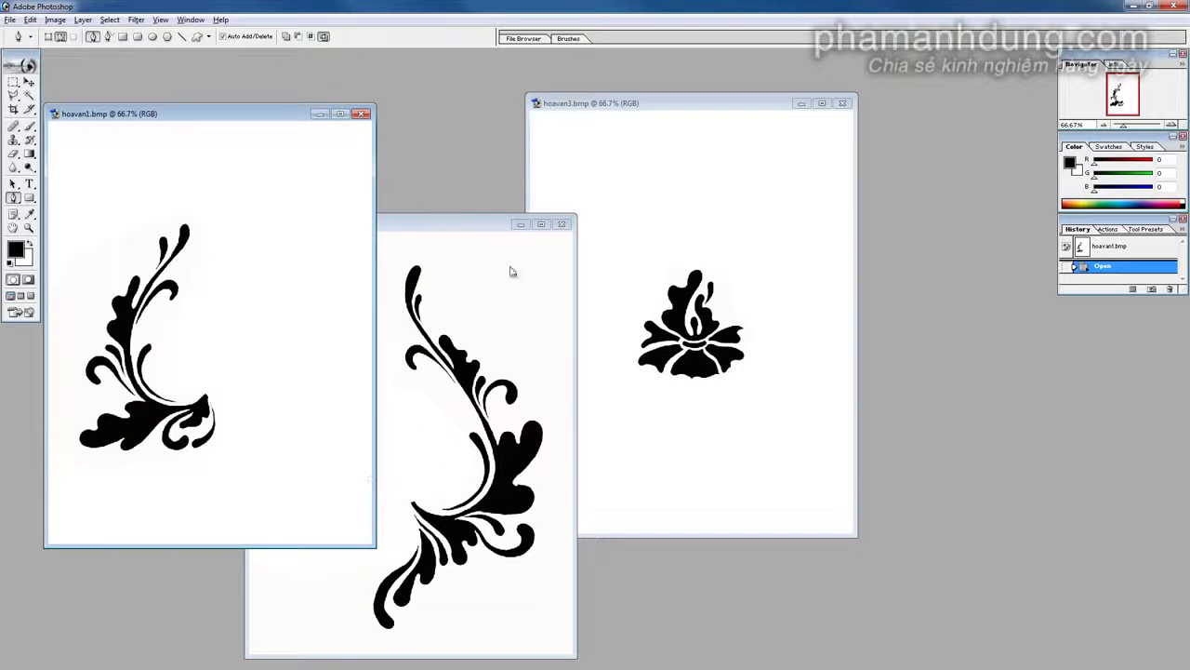
left_click(361, 114)
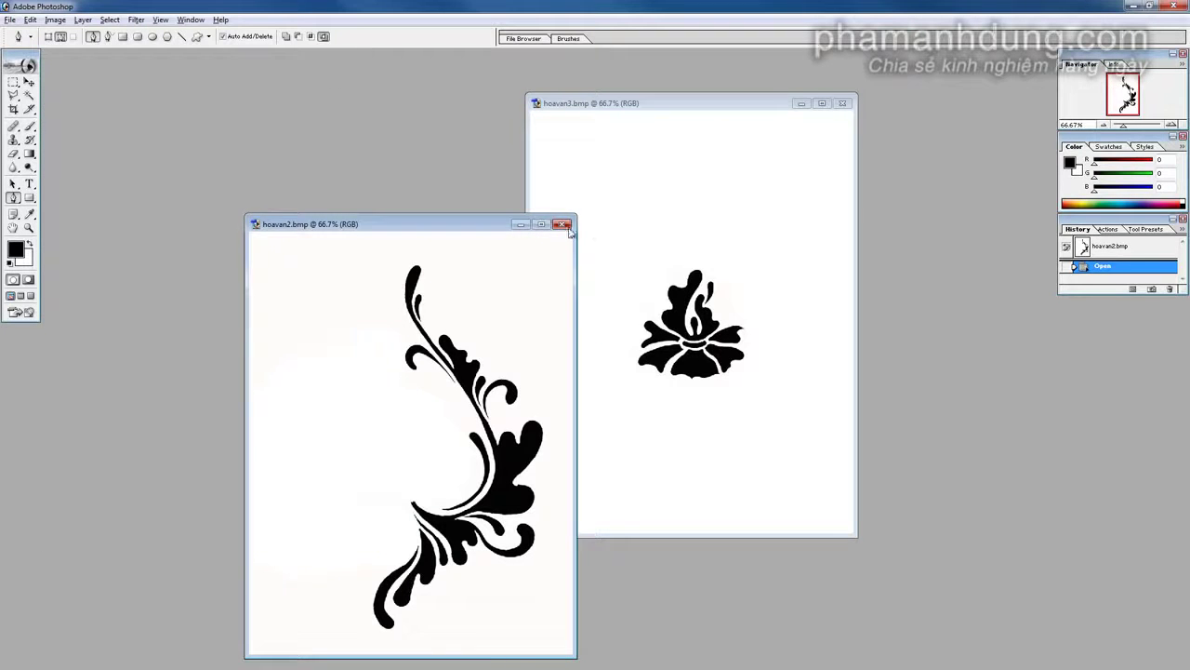
left_click(564, 225)
left_click(842, 103)
Minimize Photoshop and look over the hoavan files in C:\Potrace before returning to BluffTitler
left_click(1130, 8)
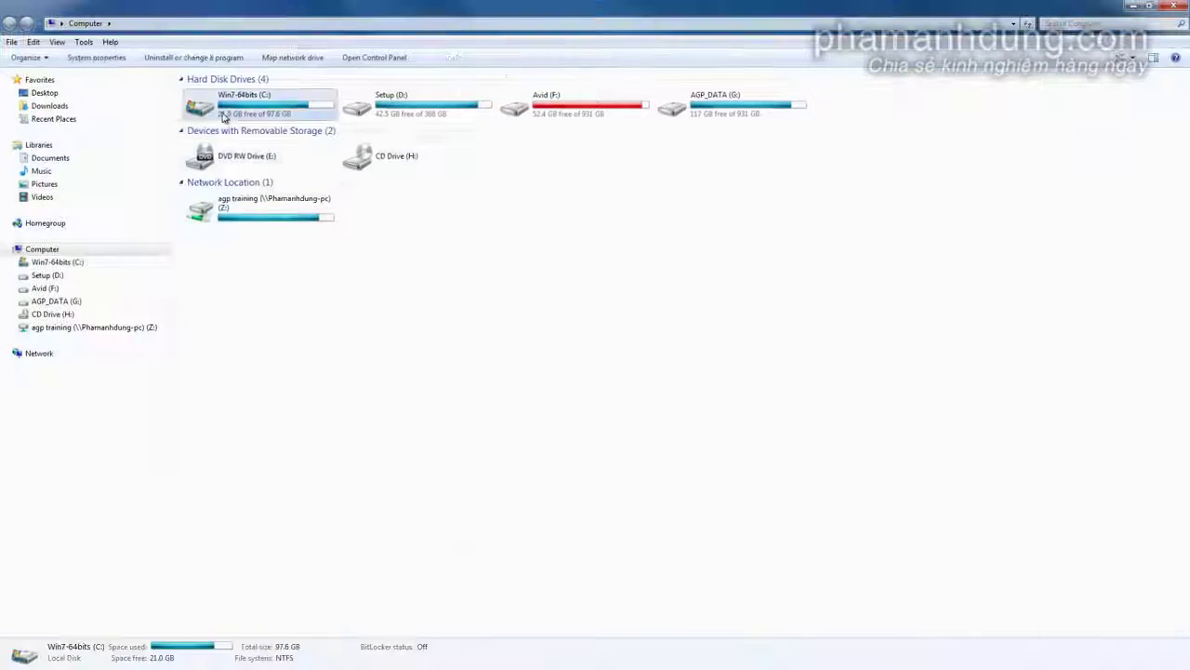
double_click(214, 103)
left_click(219, 160)
double_click(219, 160)
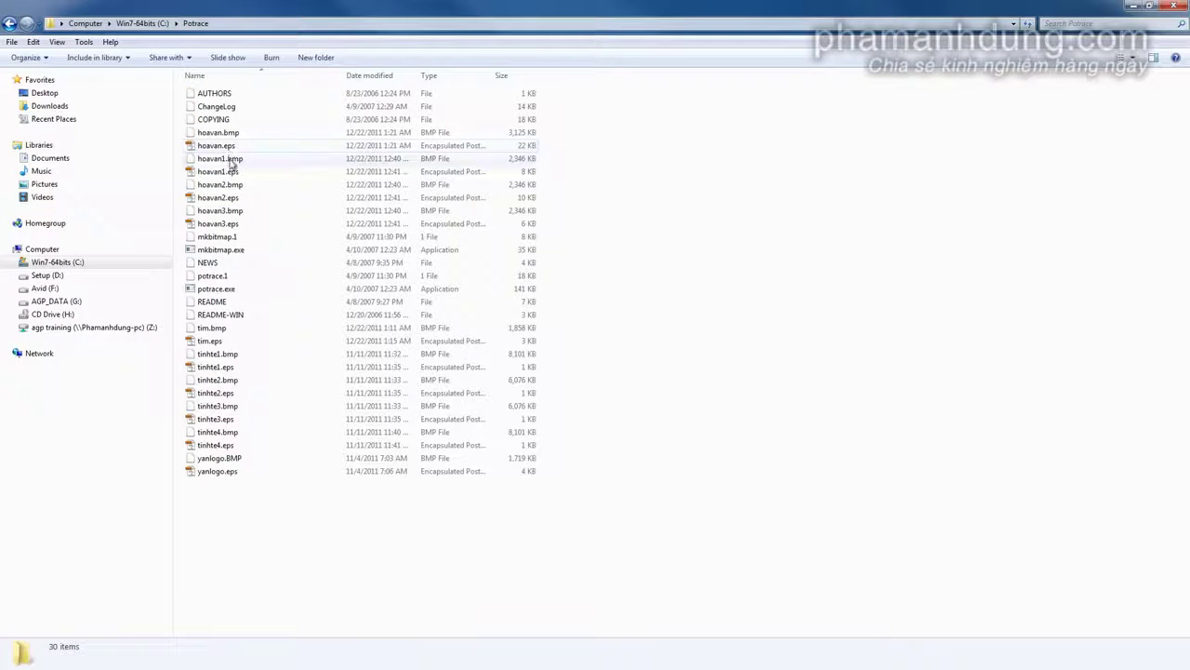
left_click(231, 160)
left_click_drag(223, 184, 227, 203)
left_click(227, 198)
left_click(1133, 5)
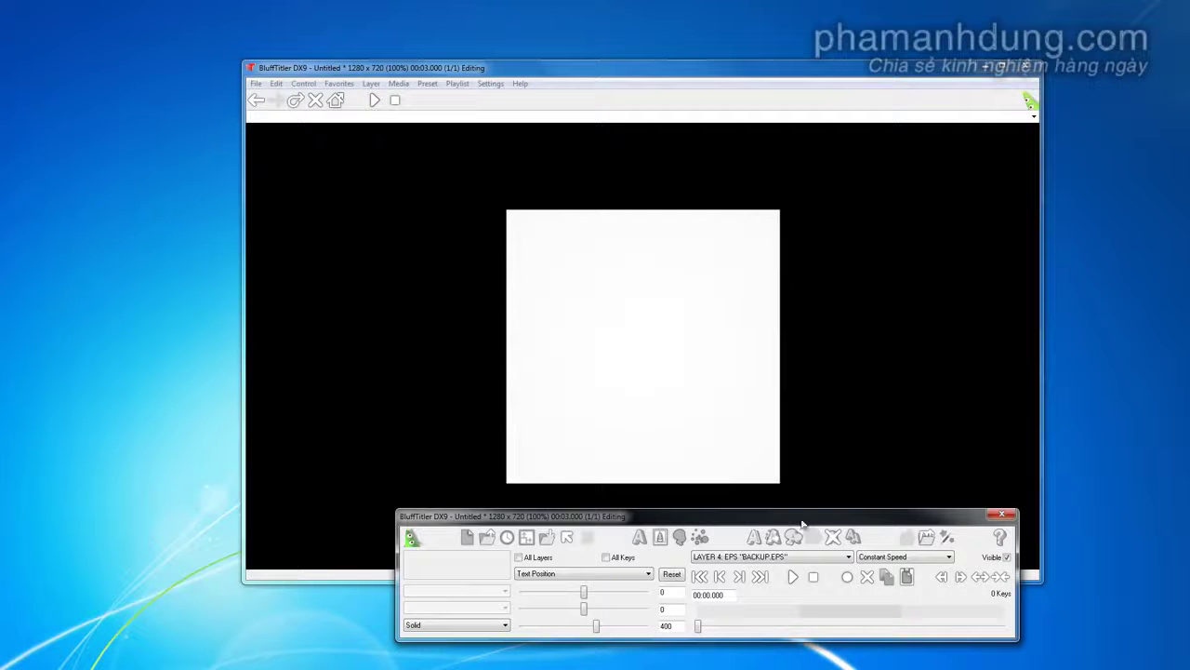
Replace the blank EPS layer with a hoavan1.eps layer and reposition the ornament
left_click(837, 539)
left_click(371, 83)
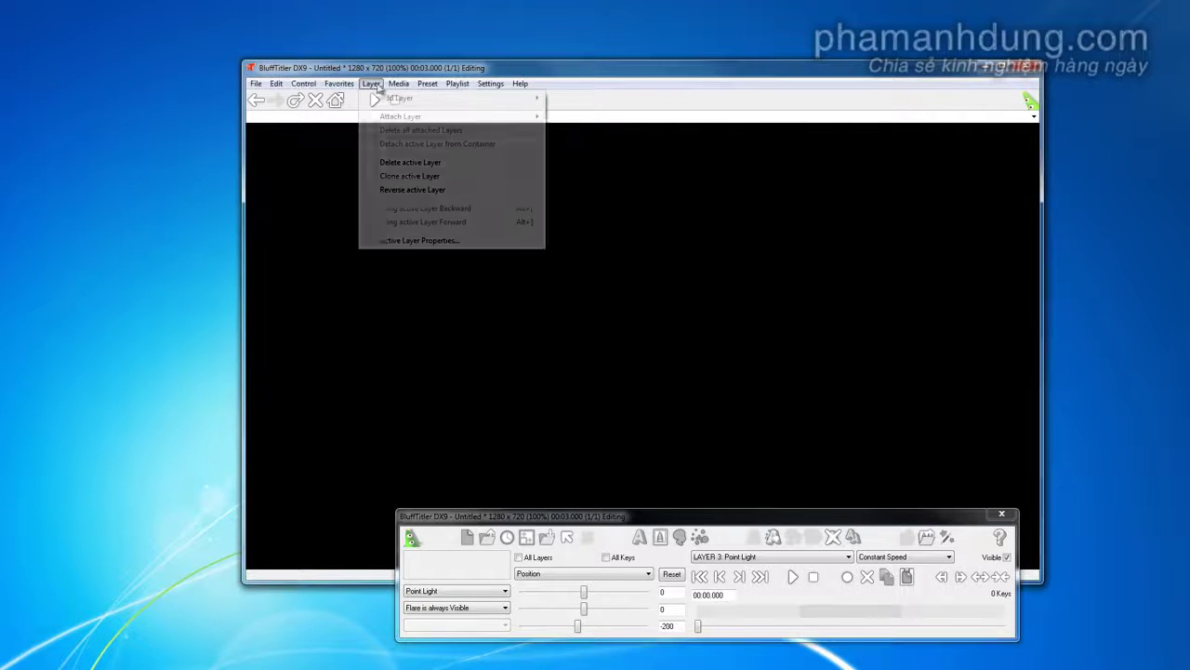
mouse_move(391, 116)
mouse_move(409, 98)
left_click(576, 137)
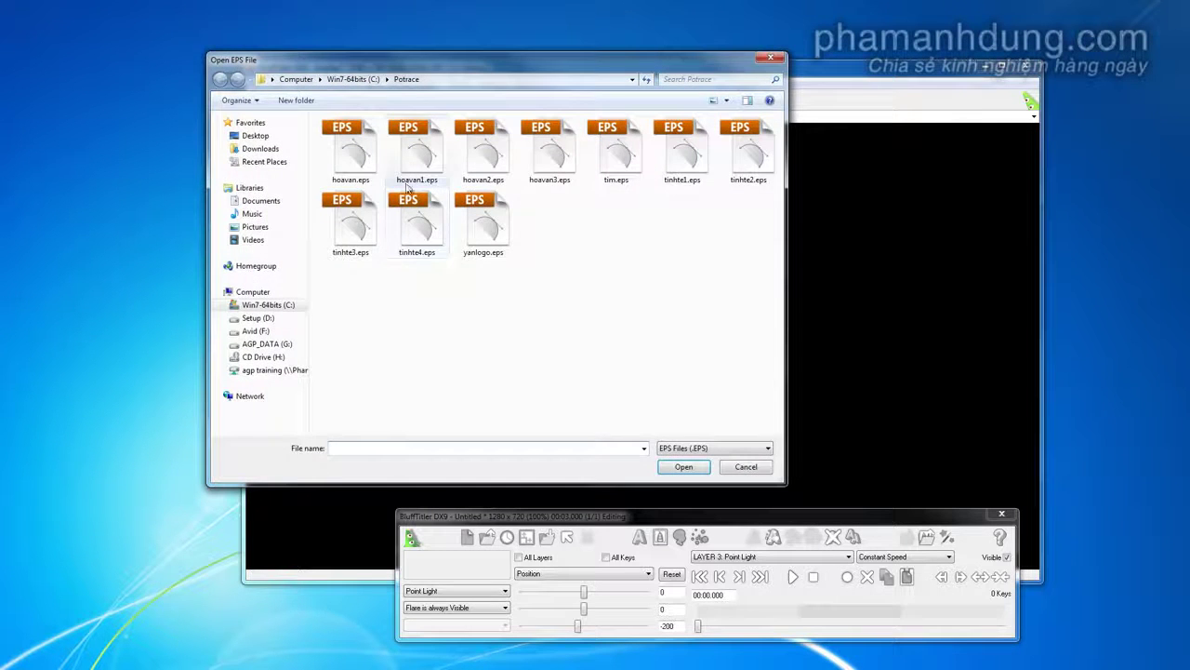
double_click(420, 158)
left_click_drag(632, 308, 581, 291)
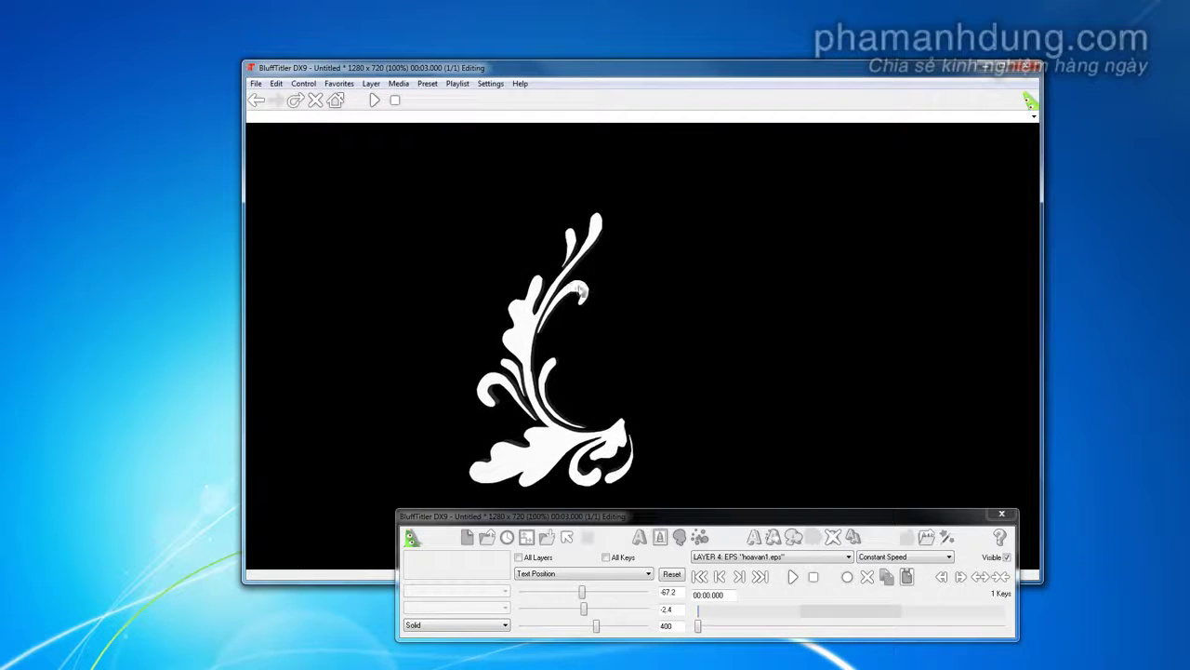
Add hoavan2.eps and hoavan3.eps as two more EPS layers
left_click(370, 84)
mouse_move(400, 97)
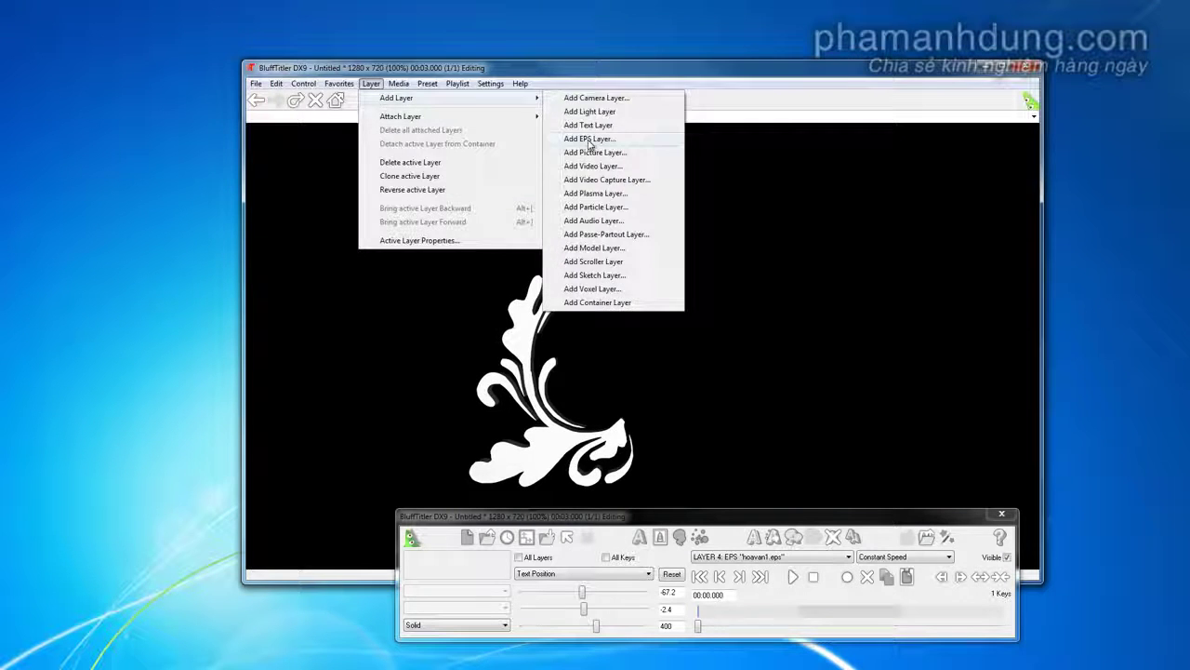
left_click(579, 138)
double_click(484, 153)
left_click(370, 84)
mouse_move(396, 99)
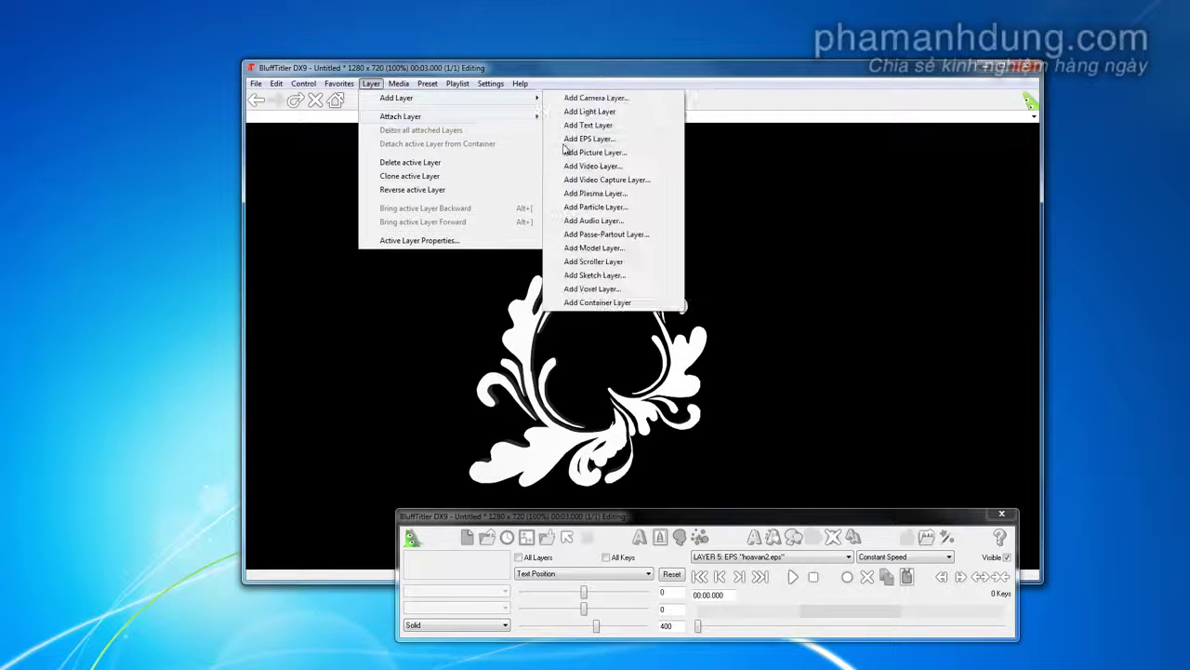
left_click(569, 140)
double_click(545, 147)
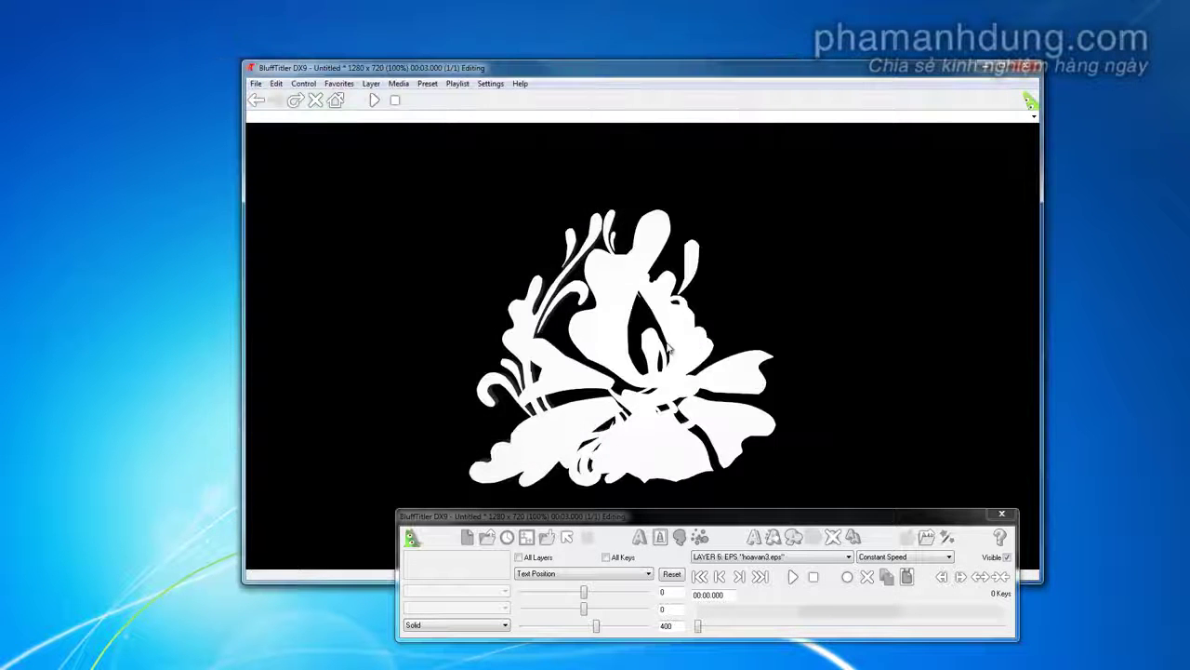
Shrink the hoavan3 flower via Font Size and move it into the ornament's centre
left_click_drag(828, 292, 730, 385)
left_click(556, 574)
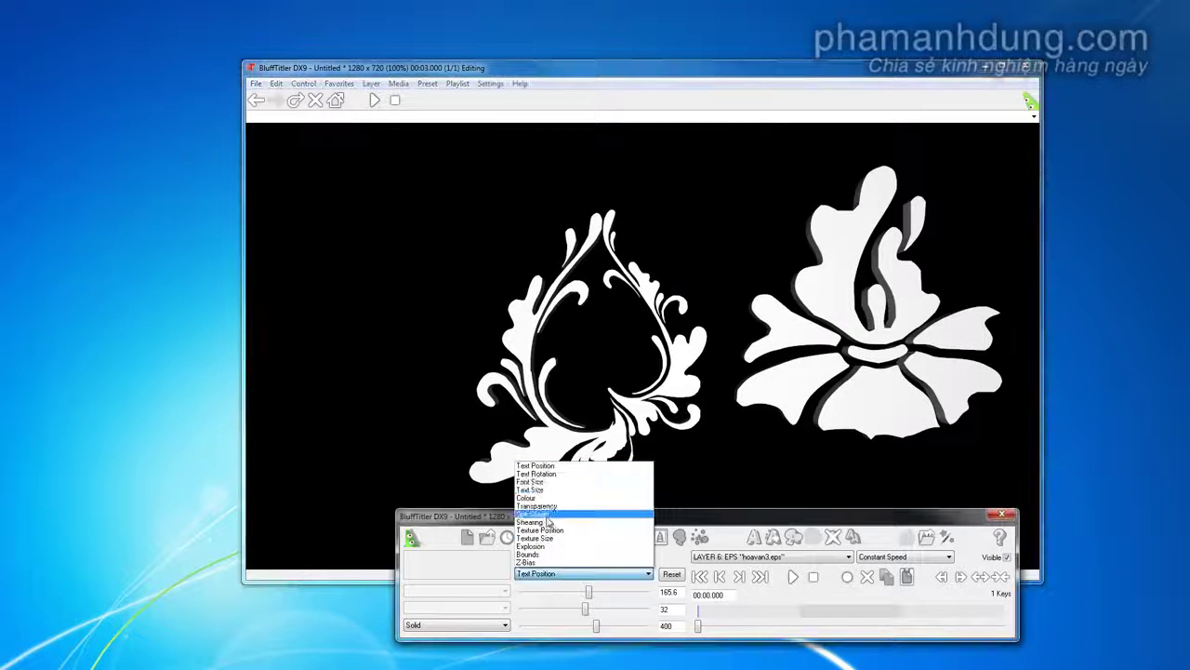
left_click(558, 482)
left_click_drag(590, 593, 542, 593)
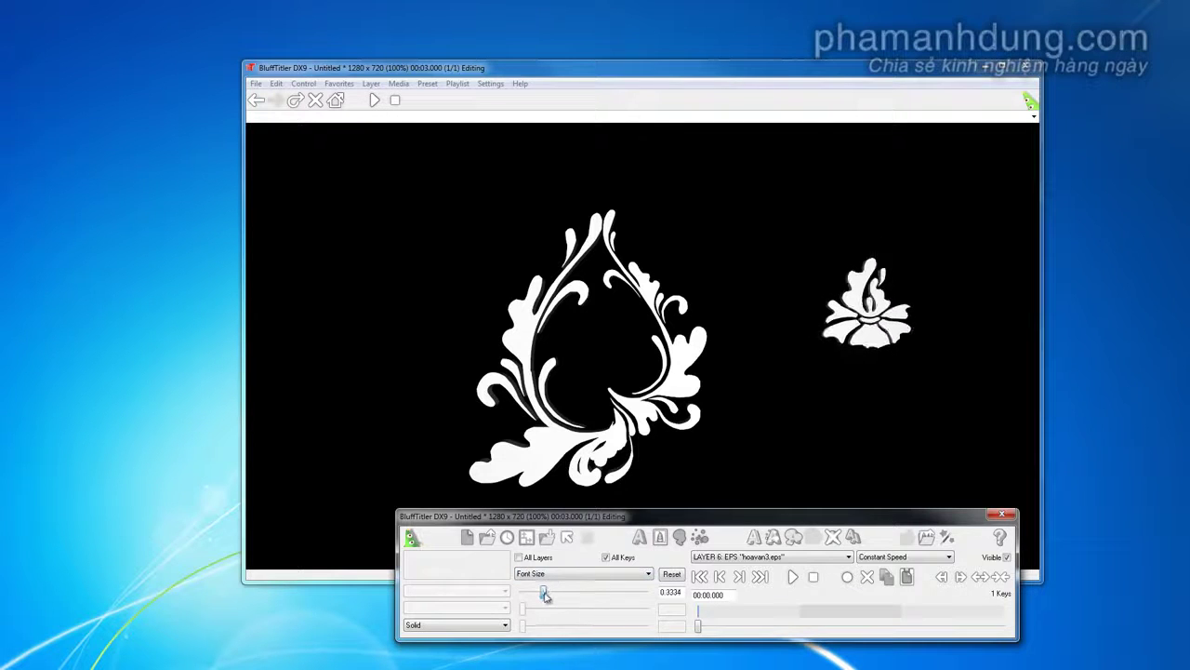
left_click(648, 573)
left_click(558, 464)
left_click_drag(680, 452, 527, 475)
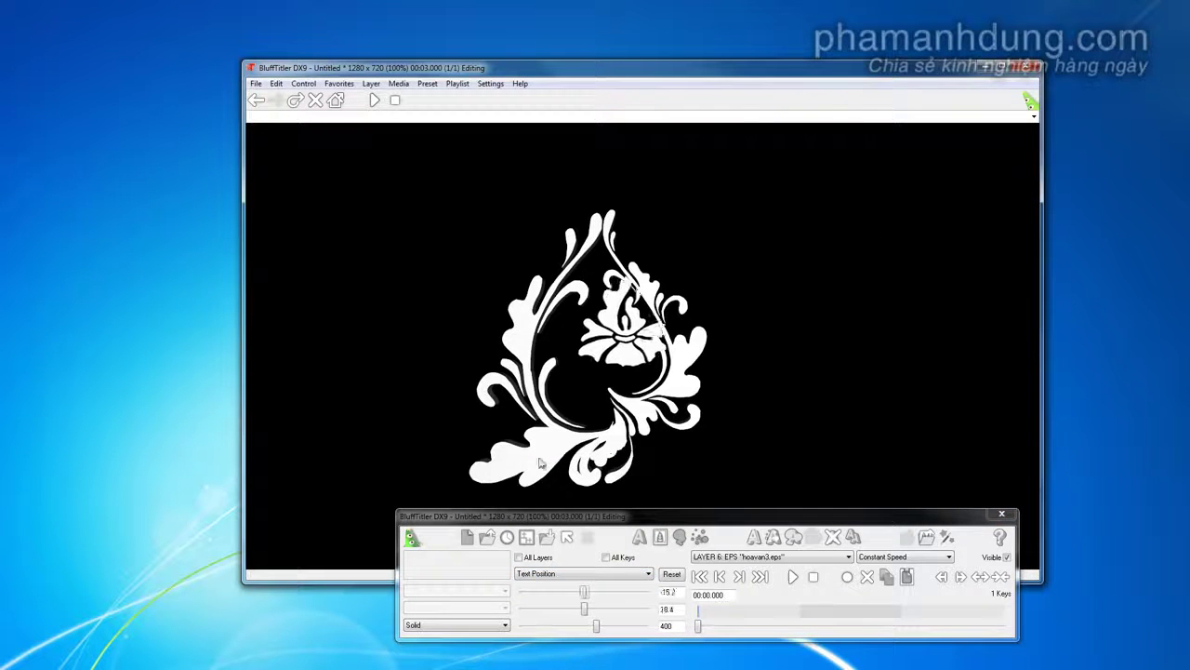
left_click(258, 84)
Open the recent Hoavan.bt show without saving the current changes
mouse_move(279, 125)
left_click(458, 140)
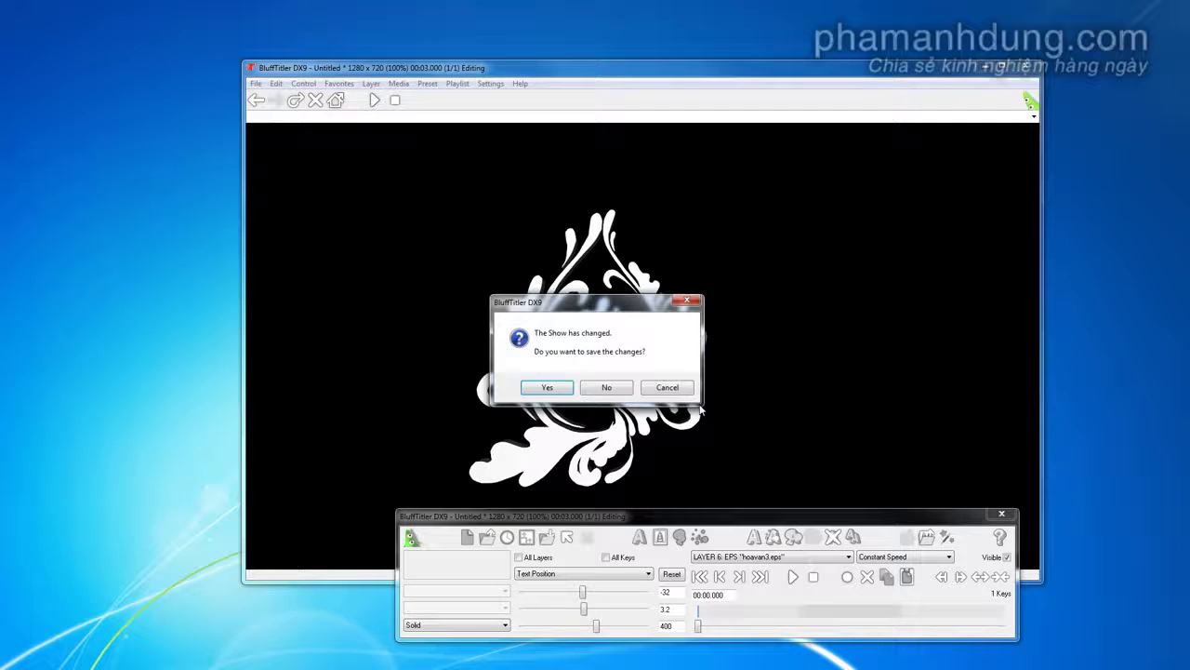
left_click(609, 388)
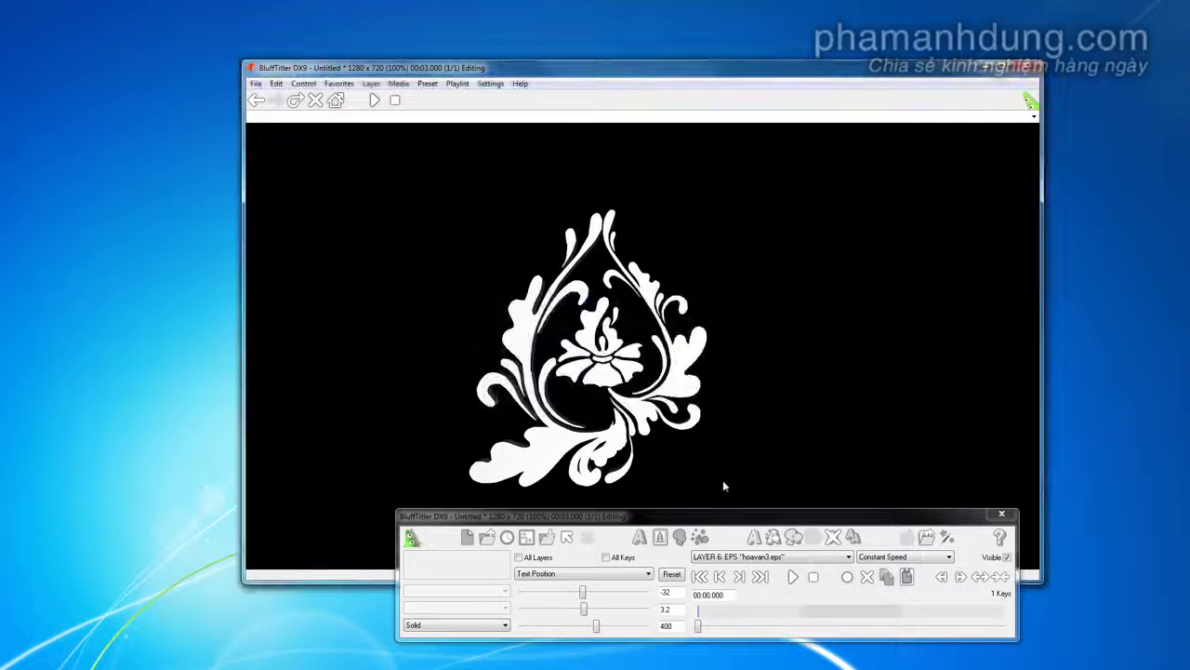
Rotate the Camera layer to 12.96 and -23.904 so the ornament is angled
left_click(749, 563)
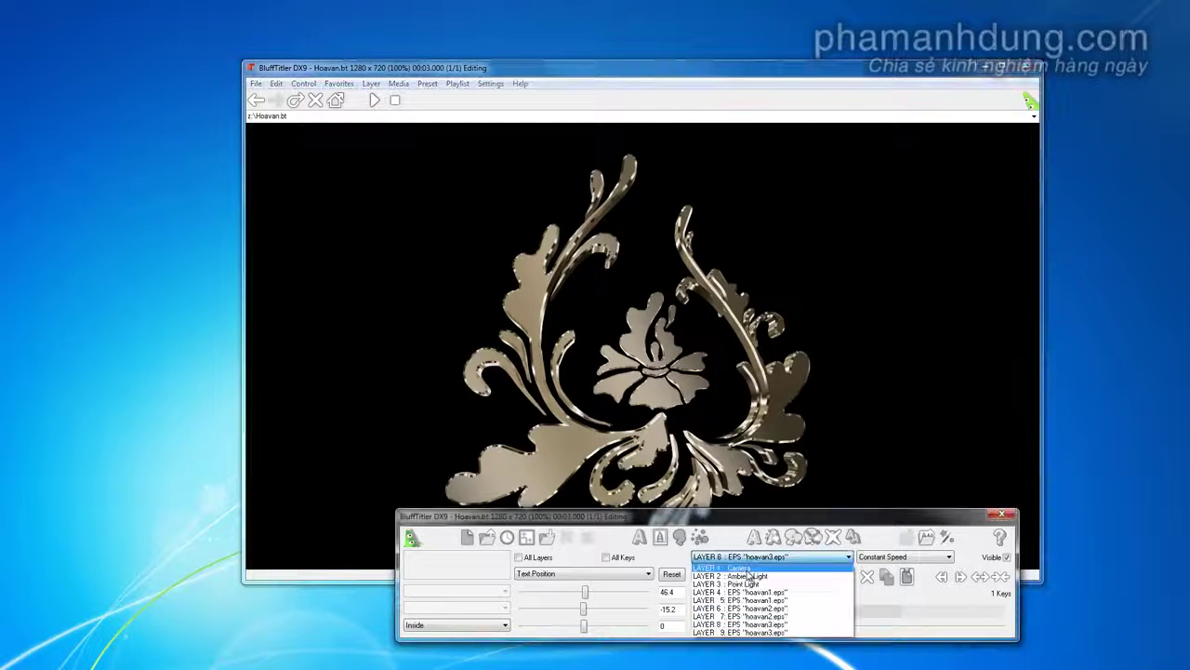
left_click(725, 484)
left_click(588, 574)
left_click(558, 587)
mouse_move(781, 372)
left_mouse_down()
mouse_move(846, 395)
mouse_move(725, 437)
mouse_move(813, 337)
left_mouse_up()
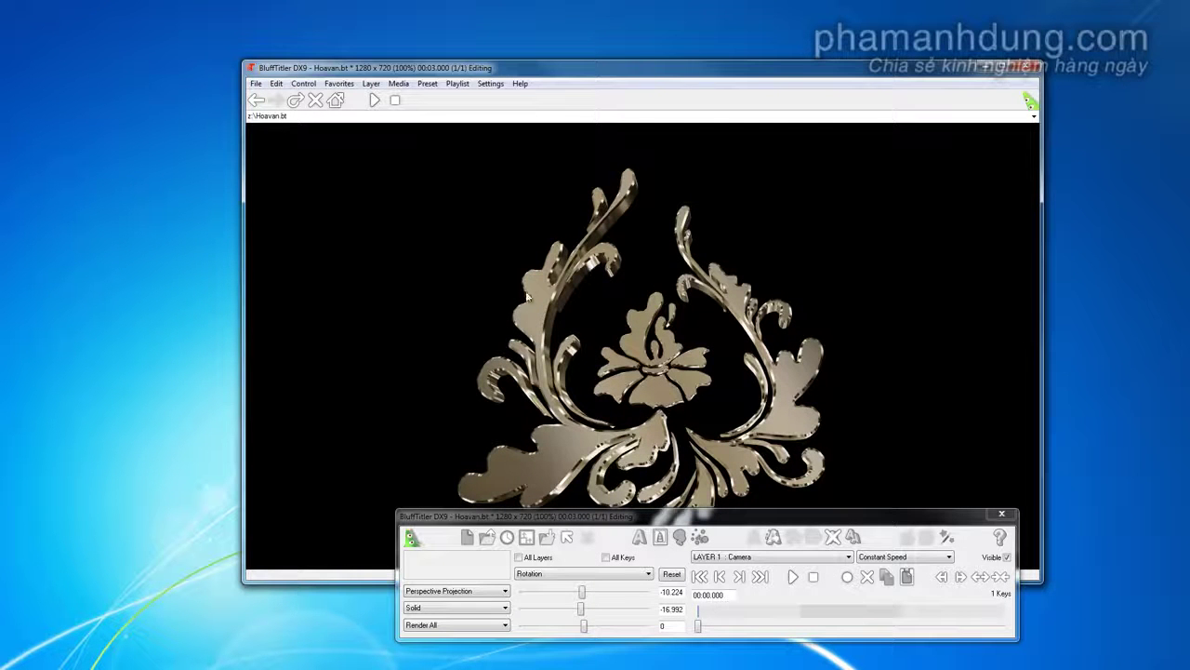
mouse_move(664, 395)
left_mouse_down()
mouse_move(644, 475)
mouse_move(731, 410)
left_mouse_up()
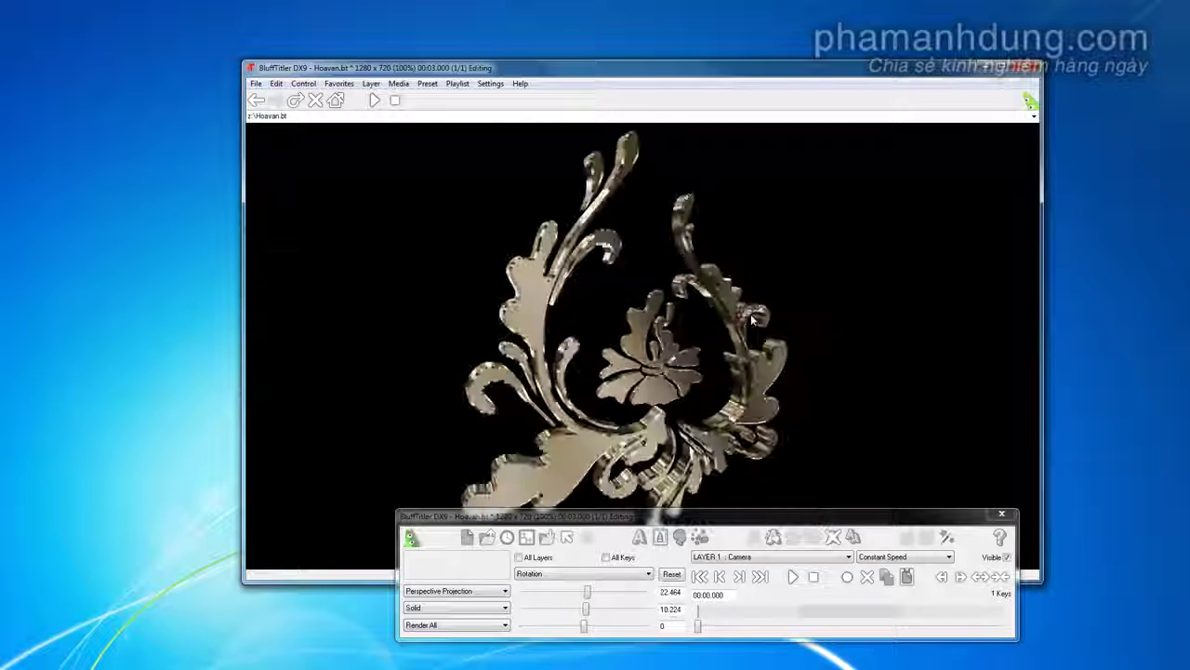
mouse_move(731, 411)
left_mouse_down()
mouse_move(751, 313)
mouse_move(758, 400)
mouse_move(734, 385)
left_mouse_up()
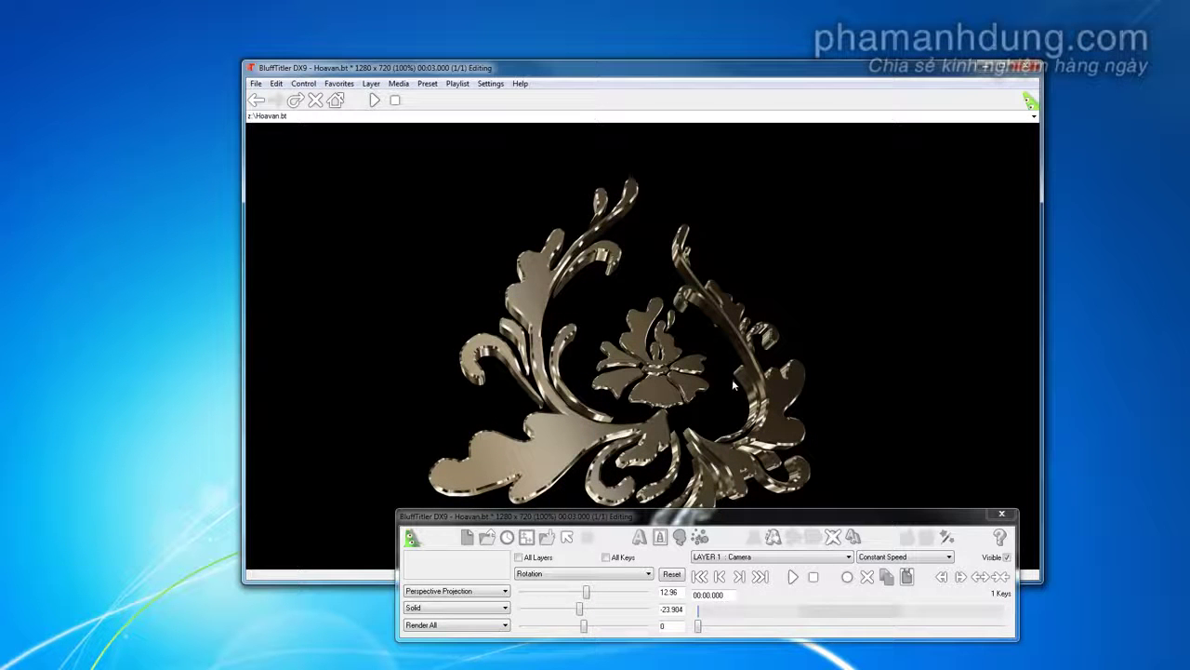